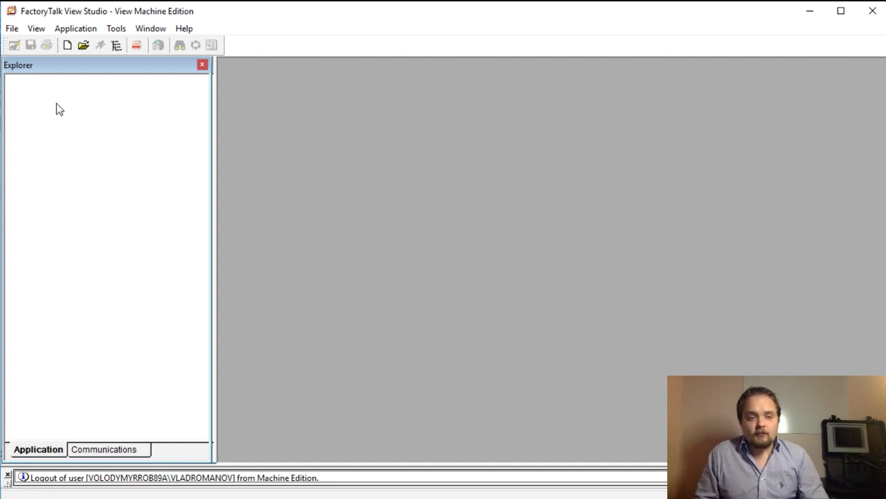
# Create a new application named PLCTagApplicationTest from File > New Application
pyautogui.click(11, 30)
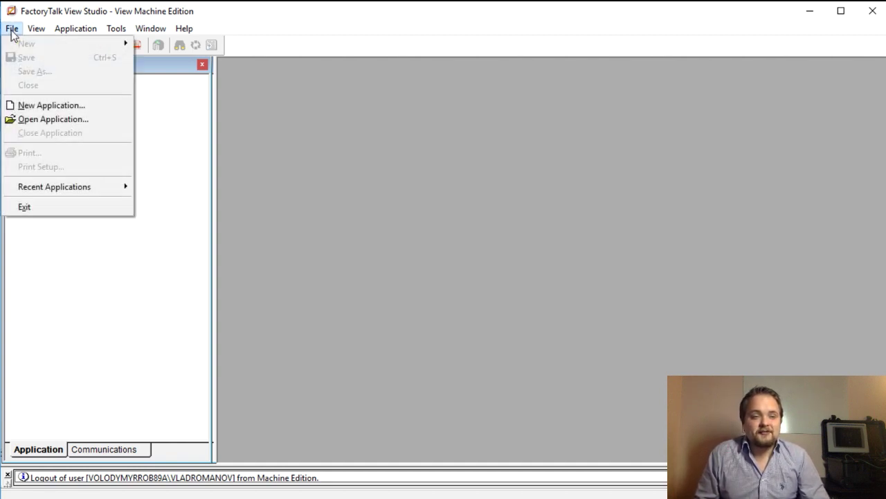
pyautogui.click(29, 105)
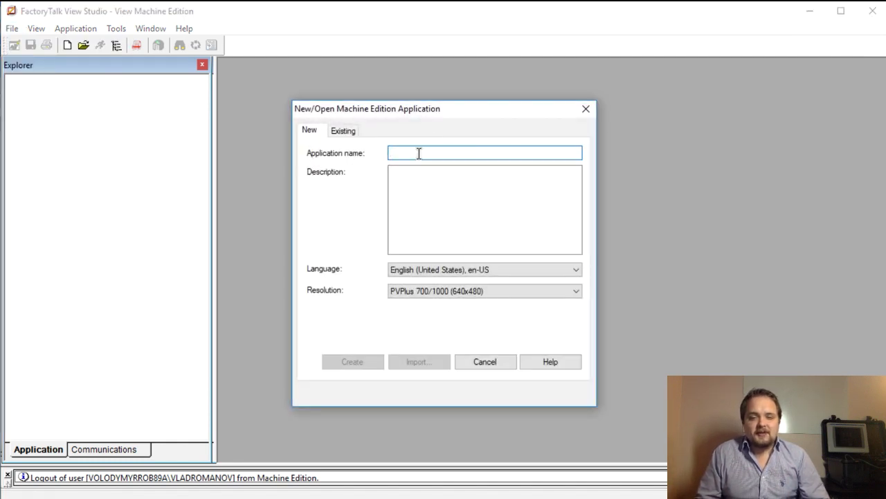
pyautogui.write('P')
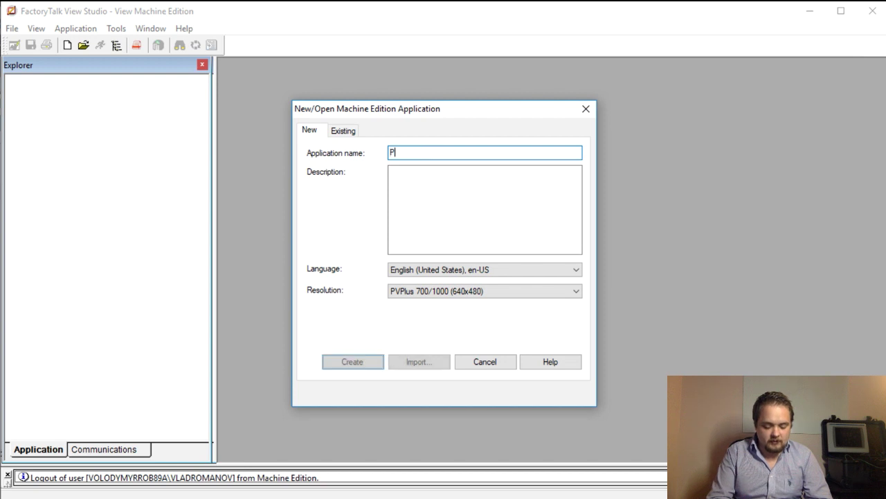
pyautogui.write('LCTagAppl')
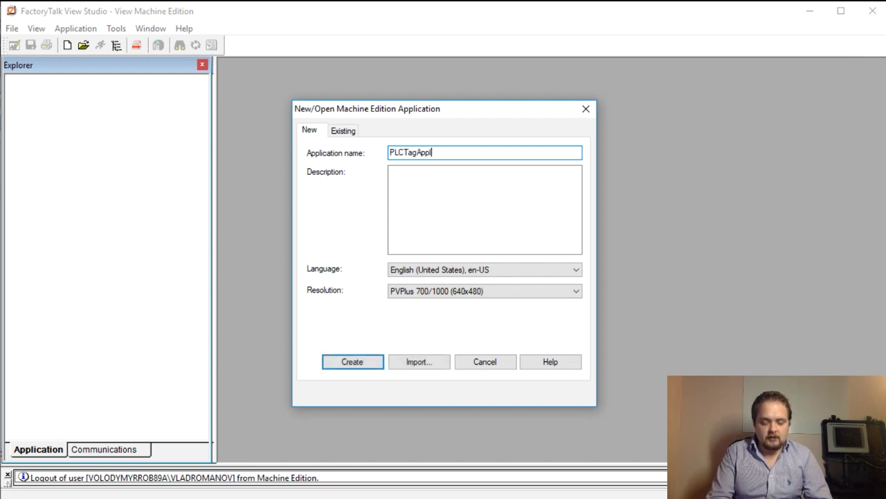
pyautogui.write('icationTest')
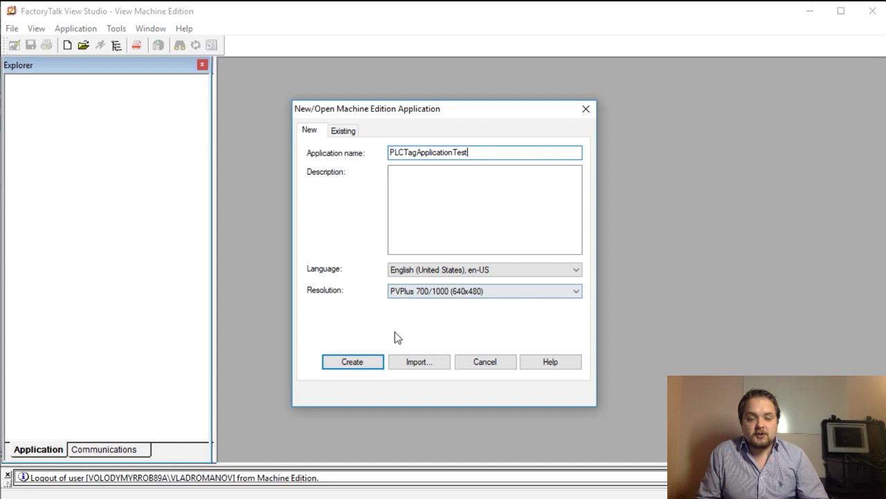
pyautogui.click(347, 362)
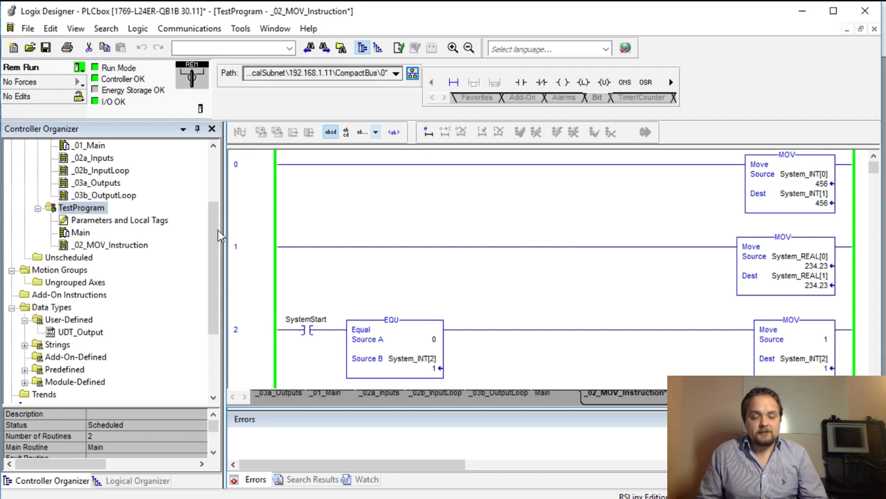
# In the Controller Organizer, select Controller Tags, then TestProgram's Parameters and Local Tags
pyautogui.scroll(-1, 215, 250)
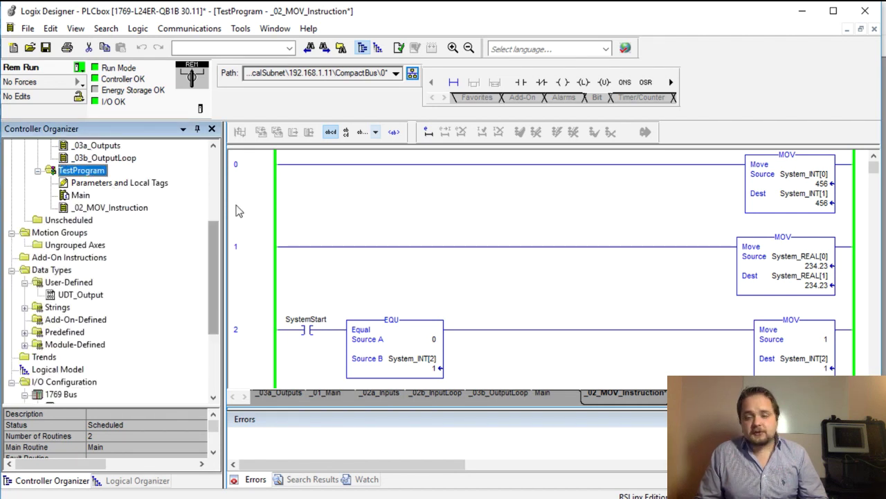
pyautogui.click(352, 215)
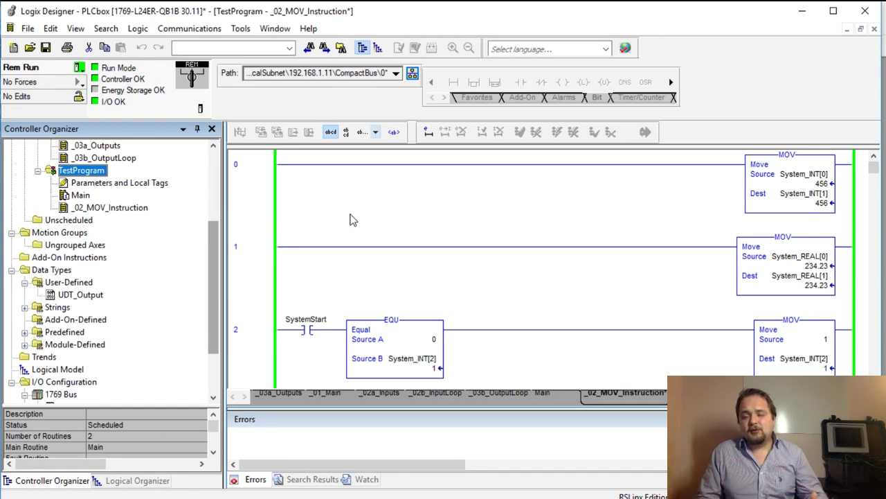
pyautogui.moveTo(217, 269); pyautogui.dragTo(213, 208)
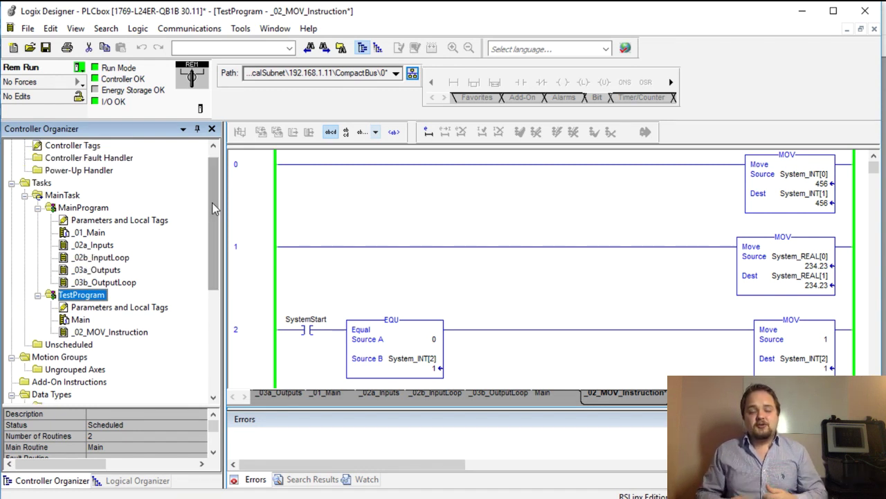
pyautogui.moveTo(211, 198); pyautogui.dragTo(209, 168)
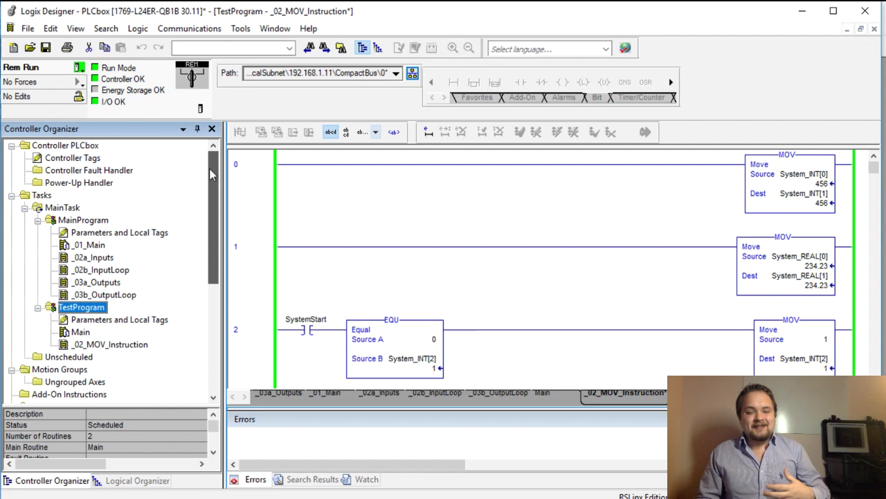
pyautogui.click(78, 160)
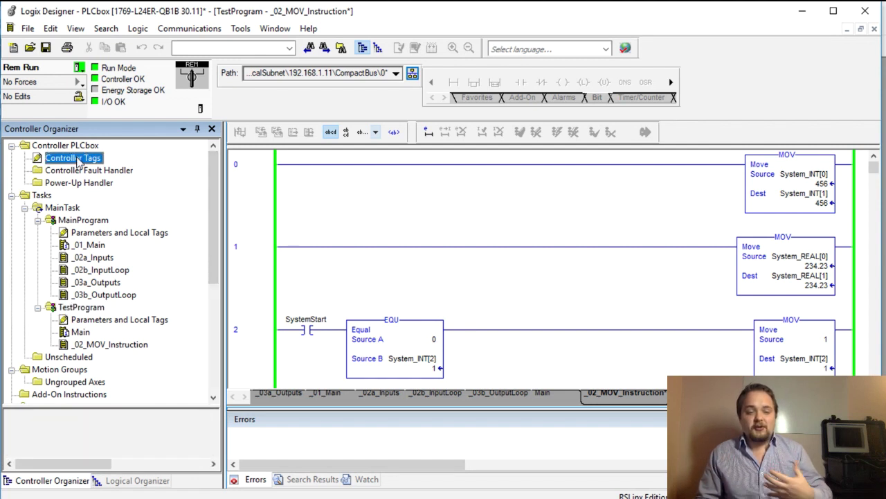
pyautogui.click(100, 320)
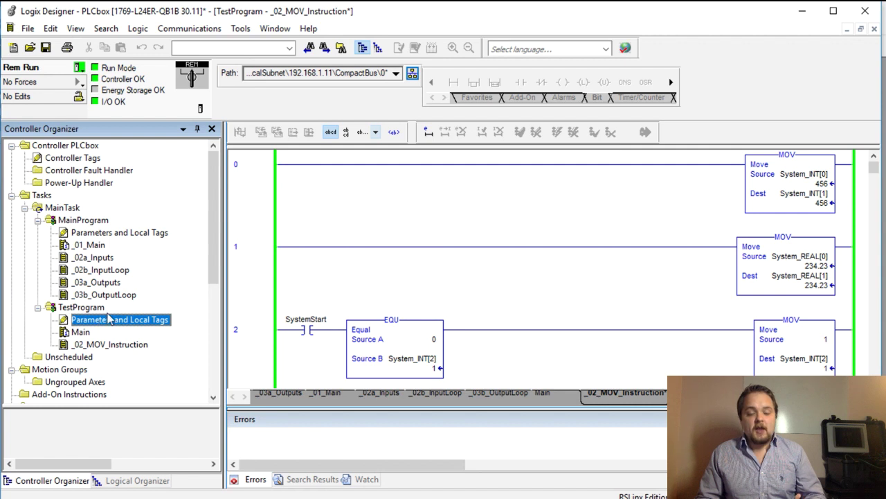
# Open TestProgram's Parameters and Local Tags, then select Controller Tags
pyautogui.doubleClick(98, 321)
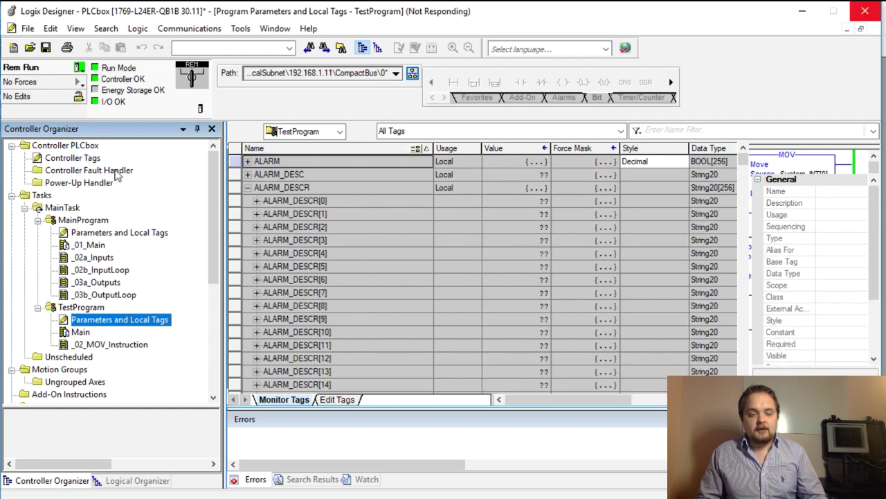
pyautogui.click(72, 156)
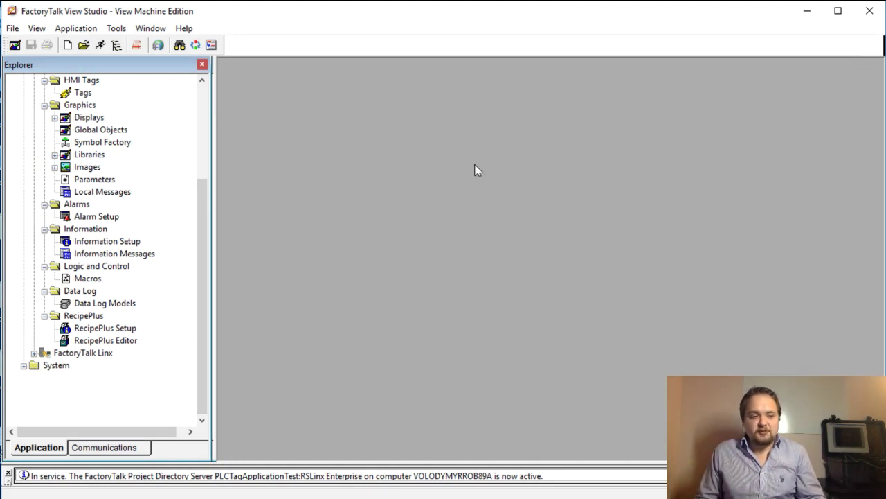
# Expand FactoryTalk Linx in Explorer and open its Communication Setup
pyautogui.moveTo(196, 240)
pyautogui.mouseDown()
pyautogui.moveTo(200, 223)
pyautogui.moveTo(196, 256)
pyautogui.mouseUp()
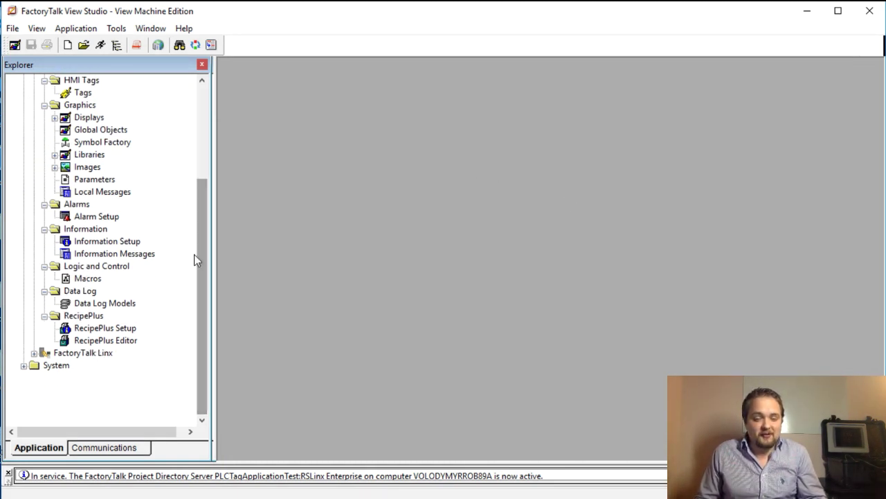
pyautogui.click(97, 354)
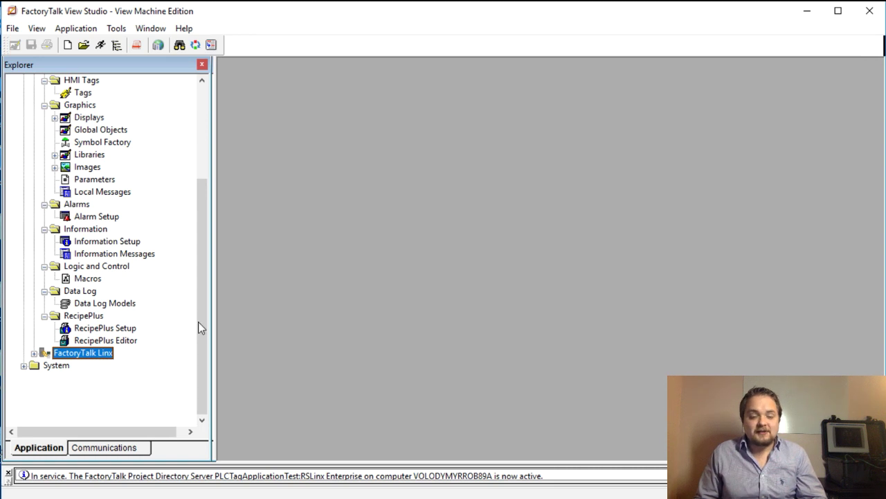
pyautogui.rightClick(84, 354)
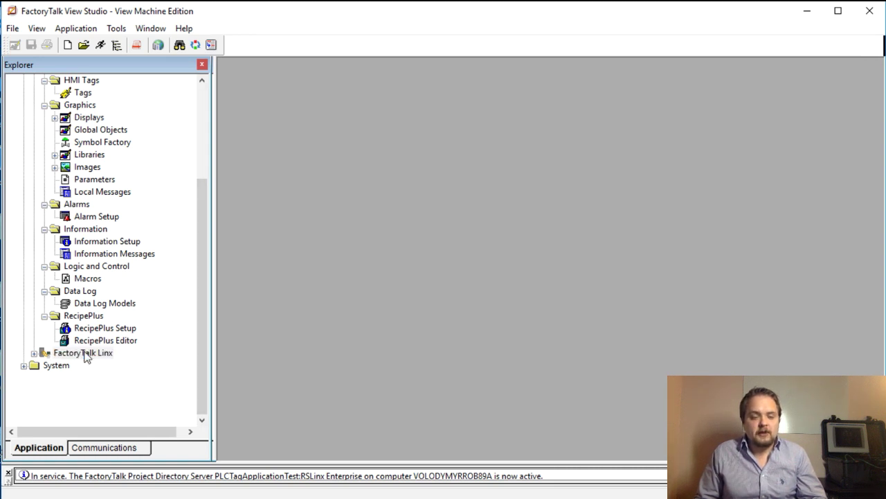
pyautogui.doubleClick(85, 354)
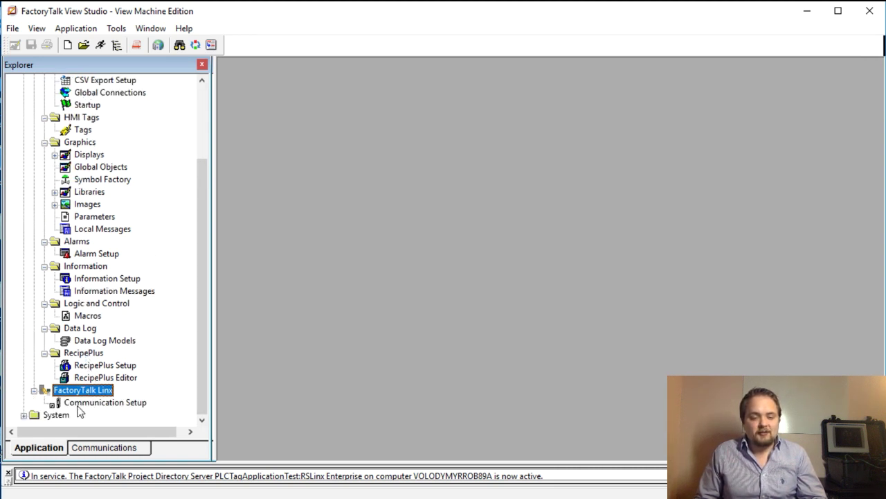
pyautogui.doubleClick(130, 403)
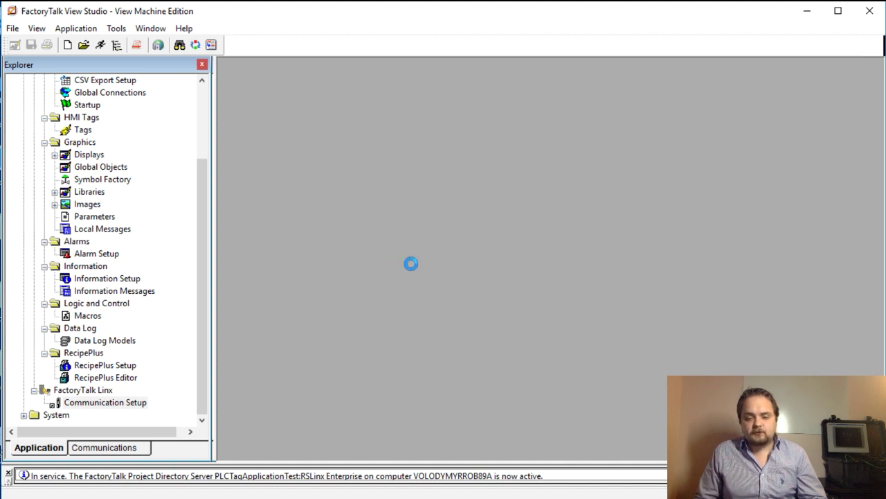
# Finish the Runtime Configuration Wizard with Create a new configuration selected
pyautogui.hotkey('alt', 'Tab')
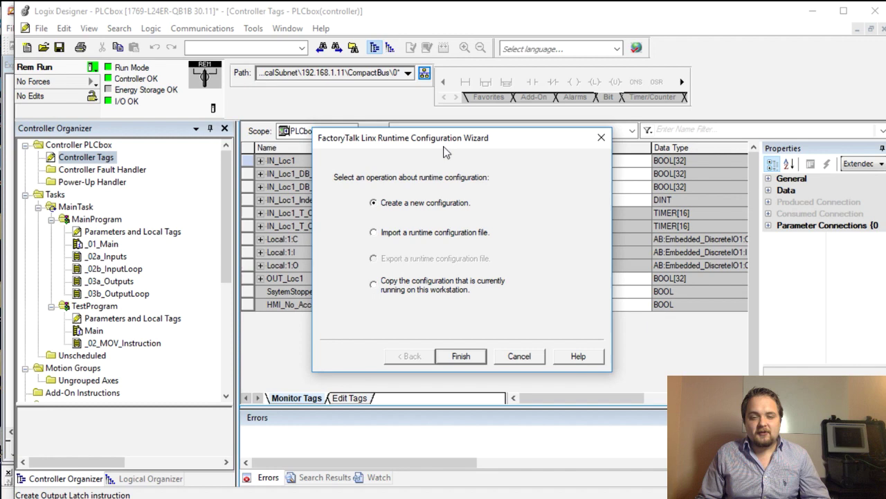
pyautogui.click(460, 356)
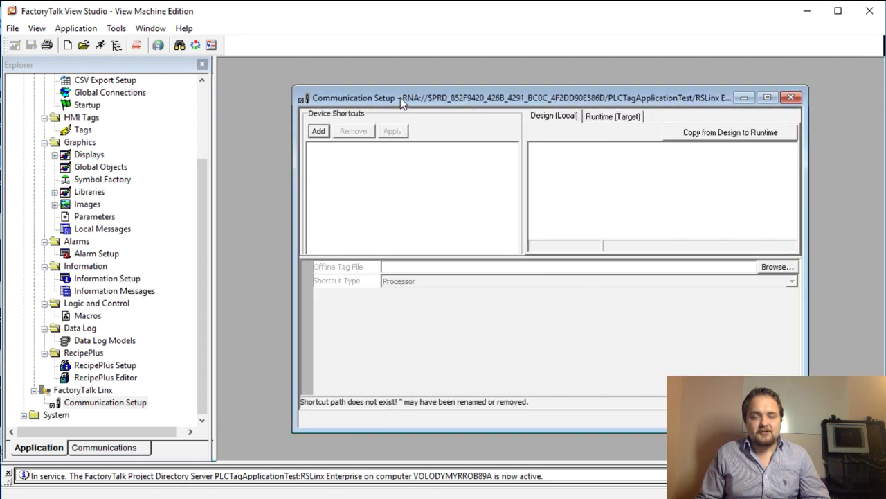
# Delete the 192.168.1.11 controller from the EtherNet driver in the Design tab
pyautogui.moveTo(400, 98); pyautogui.dragTo(375, 93)
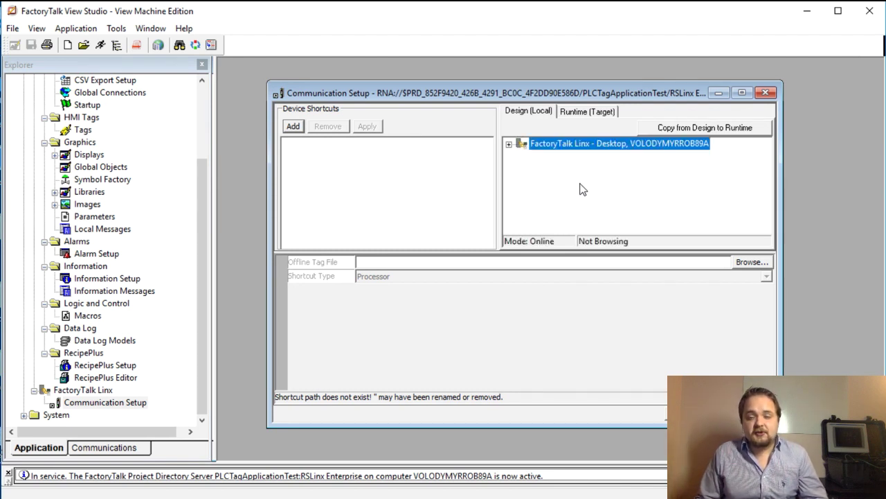
pyautogui.click(559, 196)
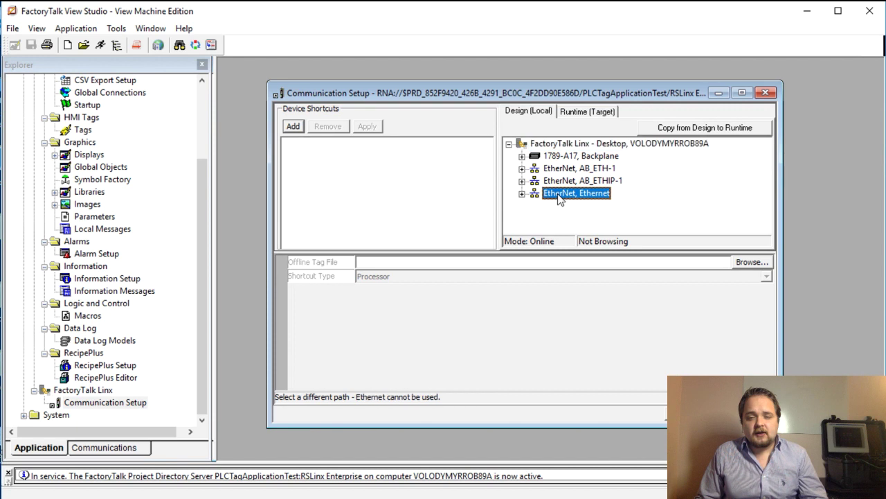
pyautogui.click(523, 194)
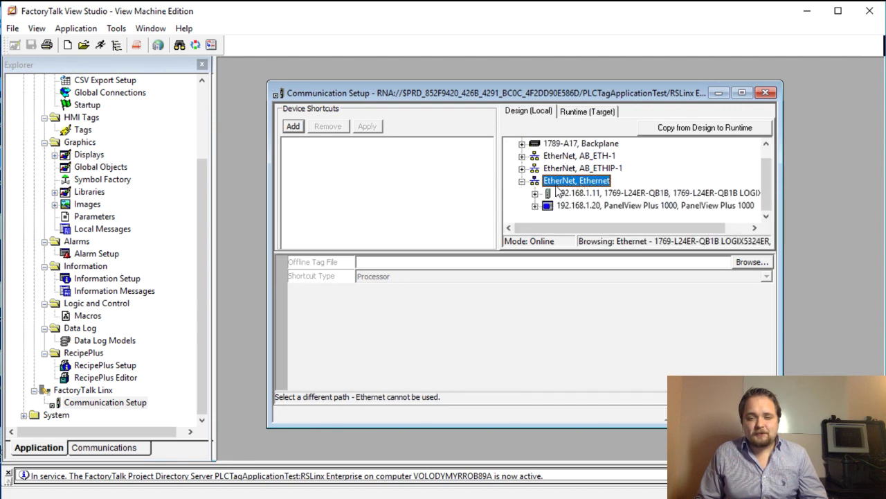
pyautogui.rightClick(579, 195)
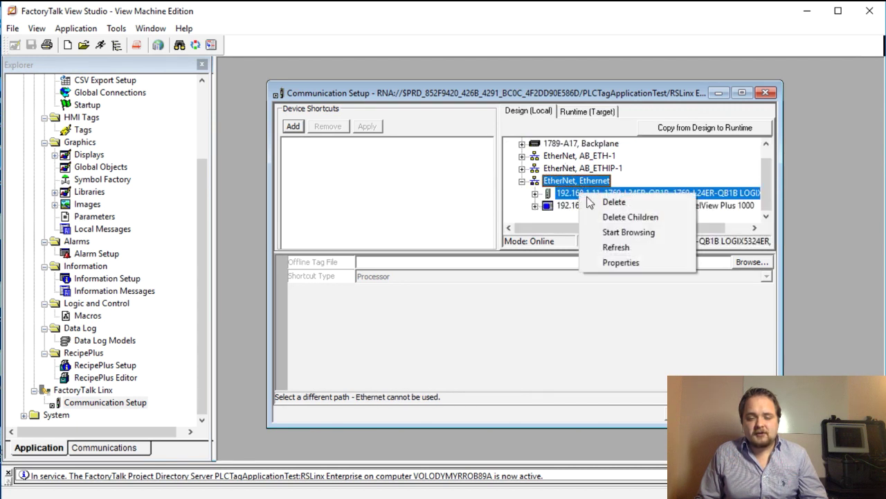
pyautogui.click(623, 202)
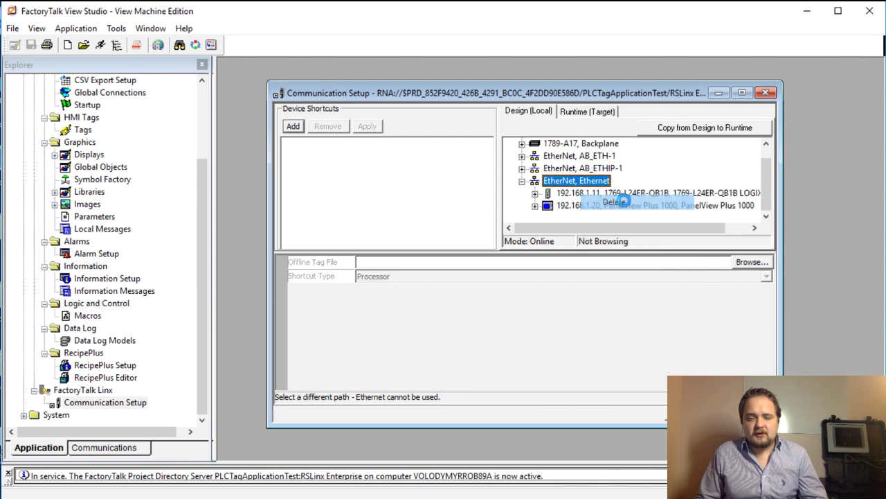
pyautogui.click(518, 307)
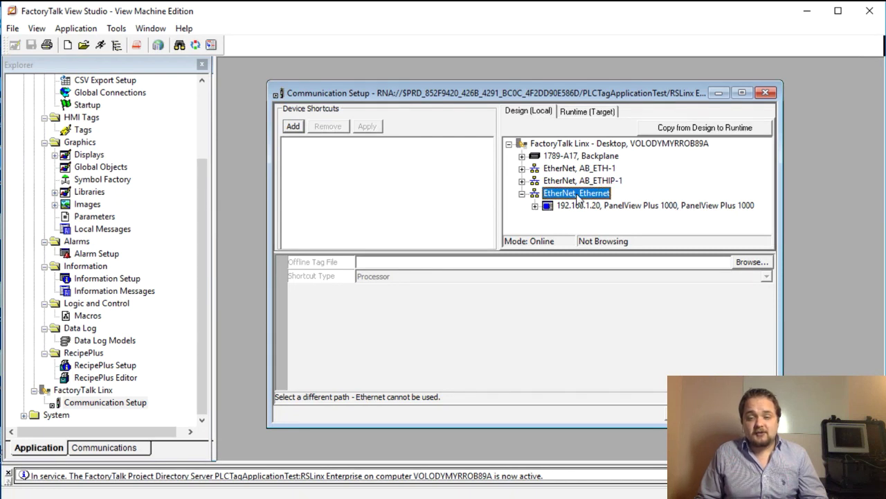
pyautogui.rightClick(579, 197)
pyautogui.press('Escape')
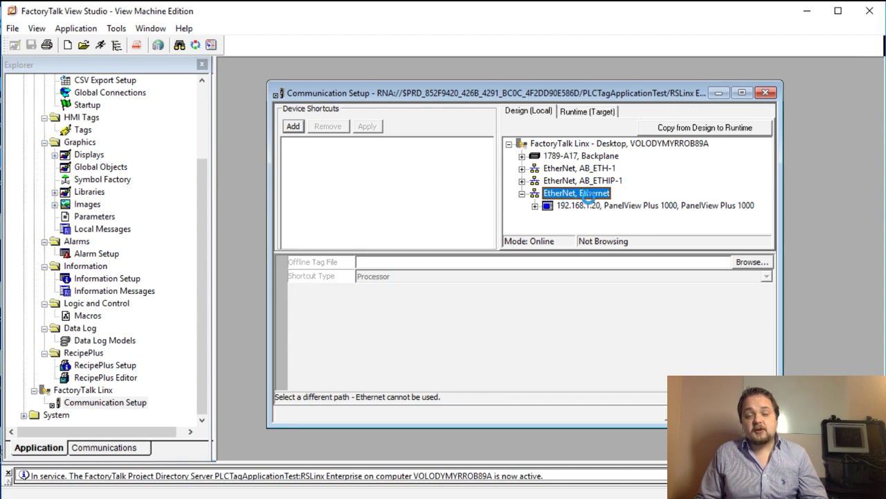
# Start adding a device to the Ethernet network and expand EtherNetIP Devices
pyautogui.rightClick(589, 196)
pyautogui.click(612, 204)
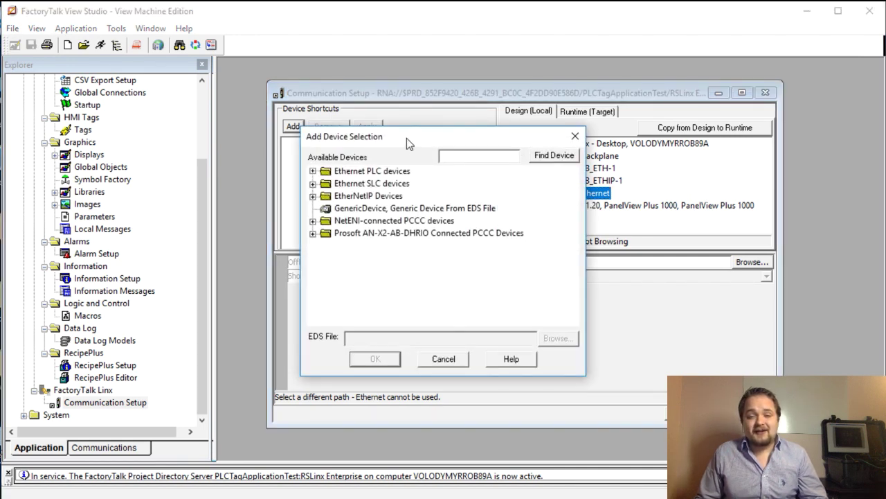
pyautogui.moveTo(406, 138); pyautogui.dragTo(538, 141)
pyautogui.click(445, 187)
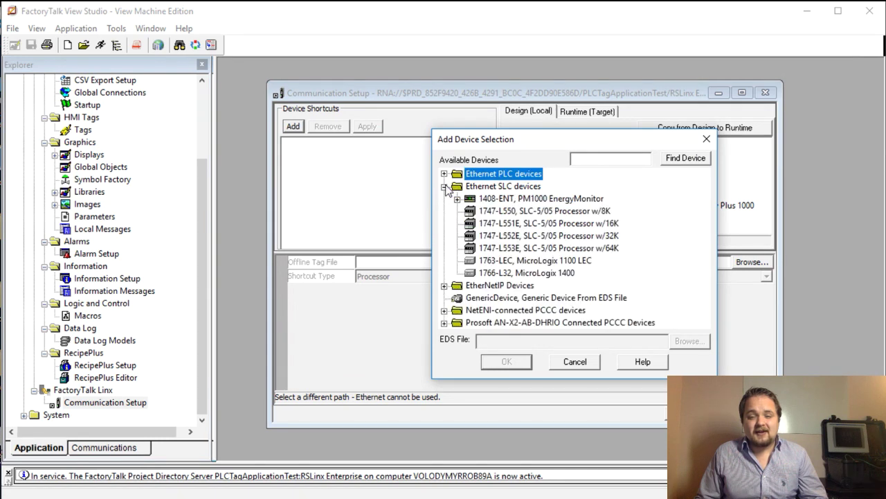
pyautogui.click(443, 187)
pyautogui.click(444, 199)
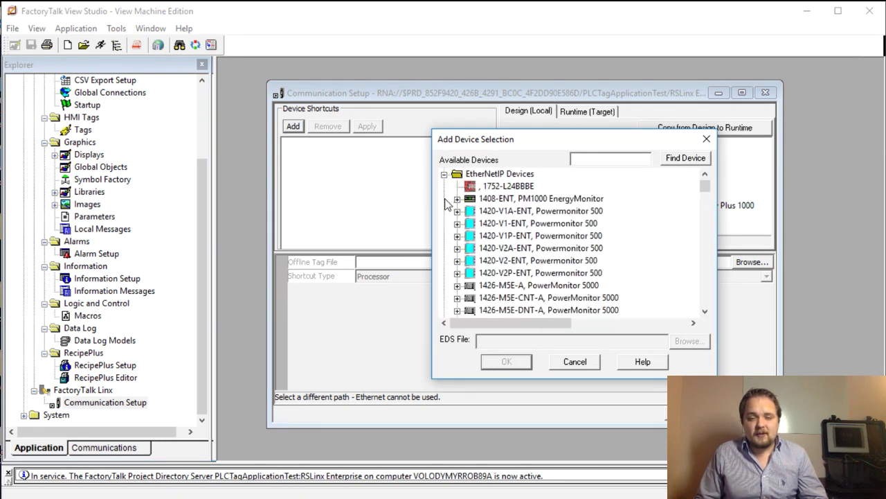
# Select the 1769-L24ER-QB1B controller at Major Revision 30
pyautogui.scroll(-20, 554, 241)
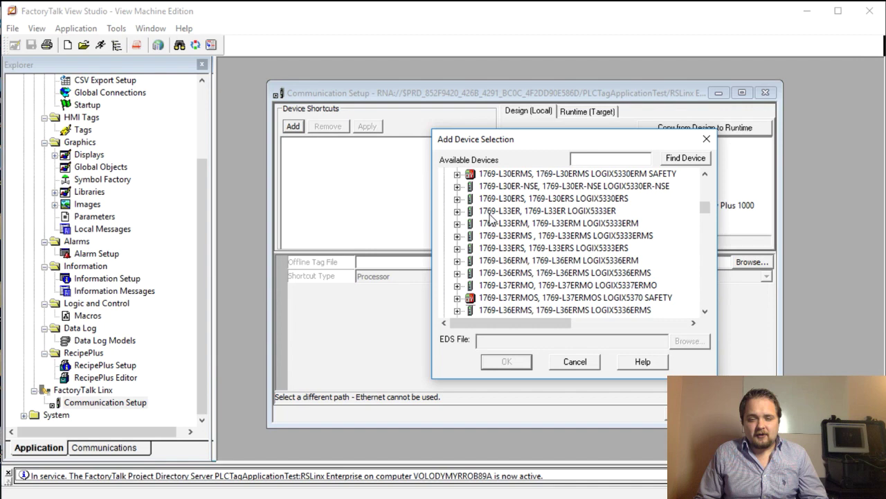
pyautogui.scroll(-20, 564, 227)
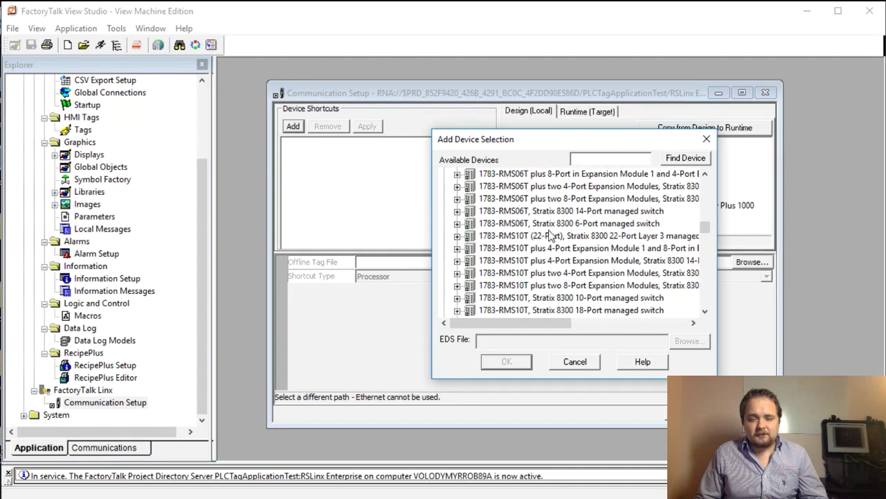
pyautogui.scroll(-4, 547, 239)
pyautogui.scroll(2, 543, 238)
pyautogui.scroll(1, 540, 239)
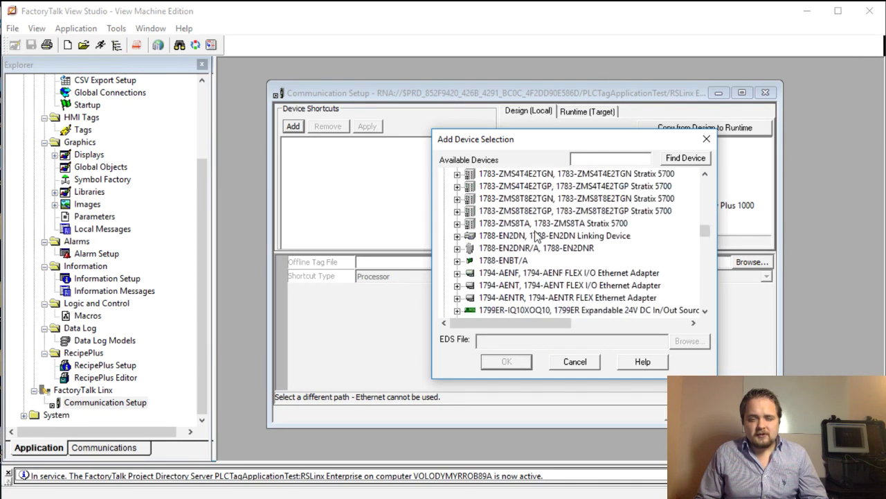
pyautogui.scroll(-3, 537, 237)
pyautogui.scroll(-9, 536, 237)
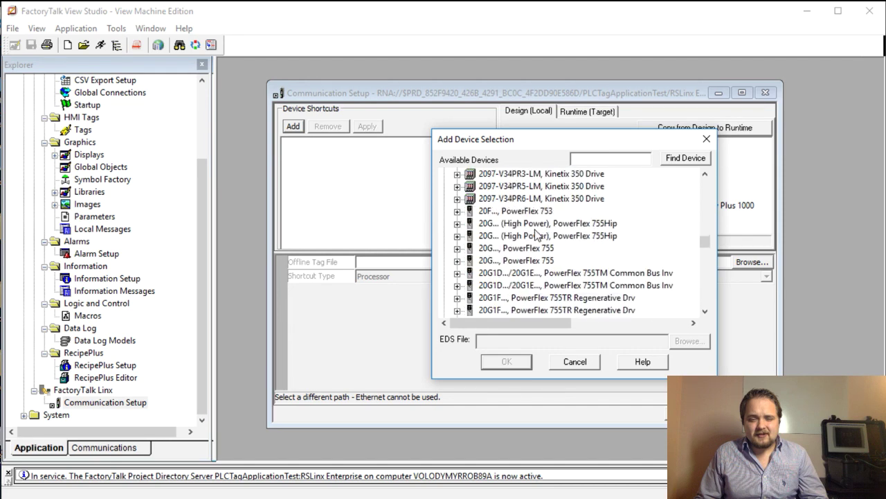
pyautogui.scroll(14, 537, 237)
pyautogui.scroll(15, 537, 235)
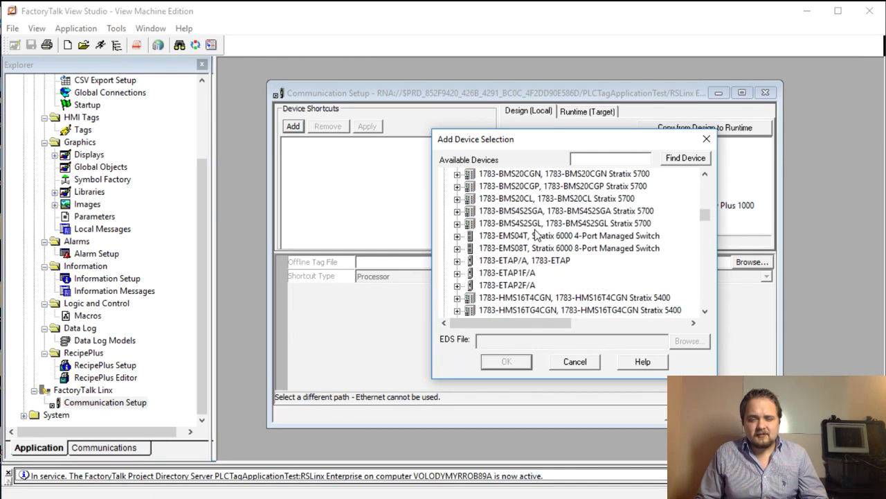
pyautogui.scroll(12, 536, 235)
pyautogui.scroll(3, 522, 235)
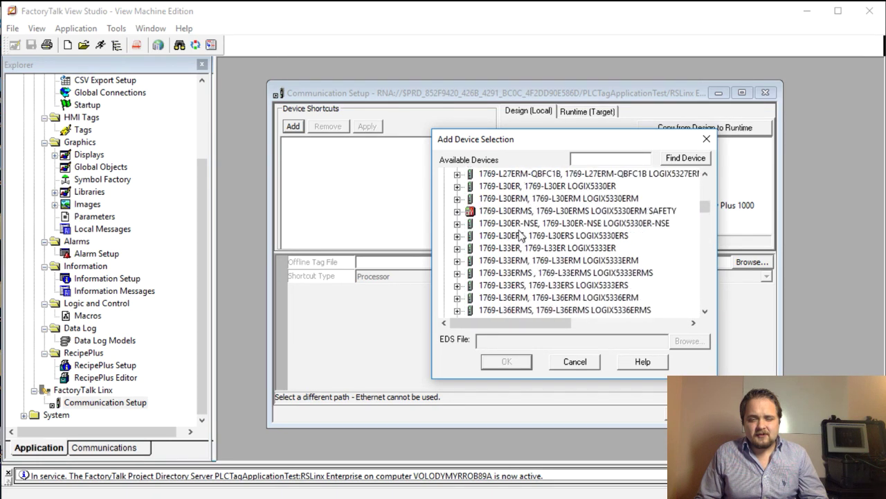
pyautogui.click(535, 187)
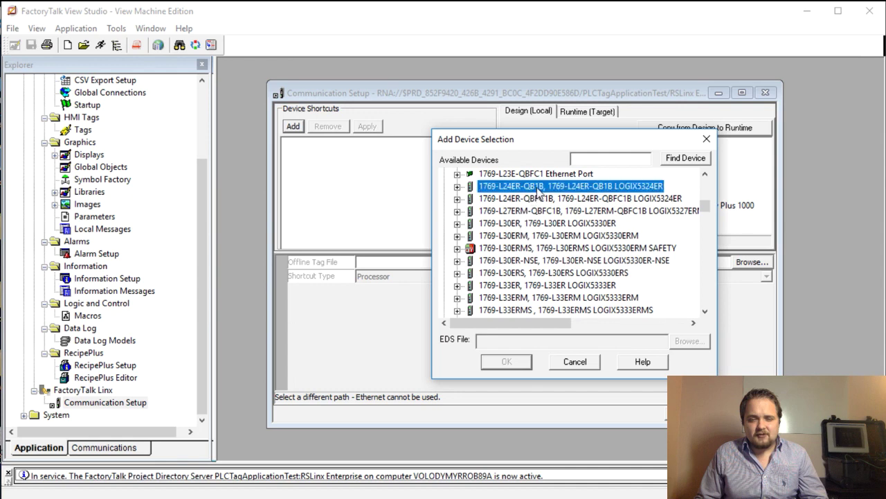
pyautogui.click(458, 186)
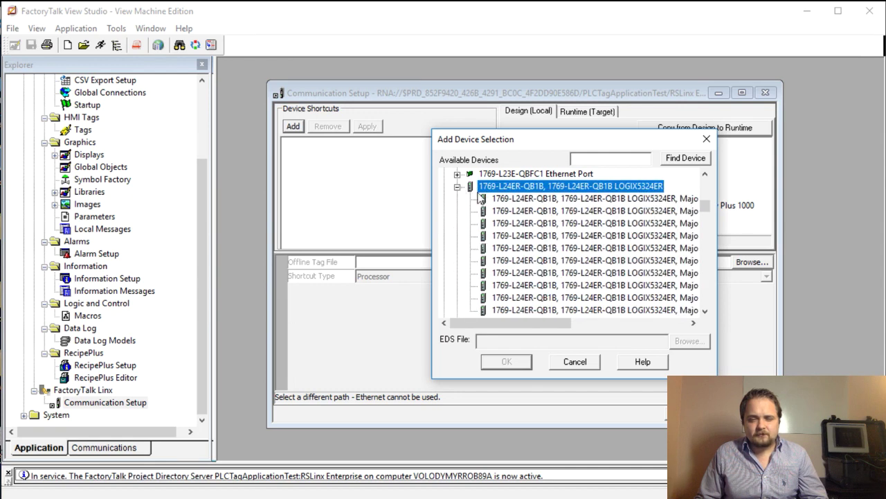
pyautogui.scroll(-3, 568, 229)
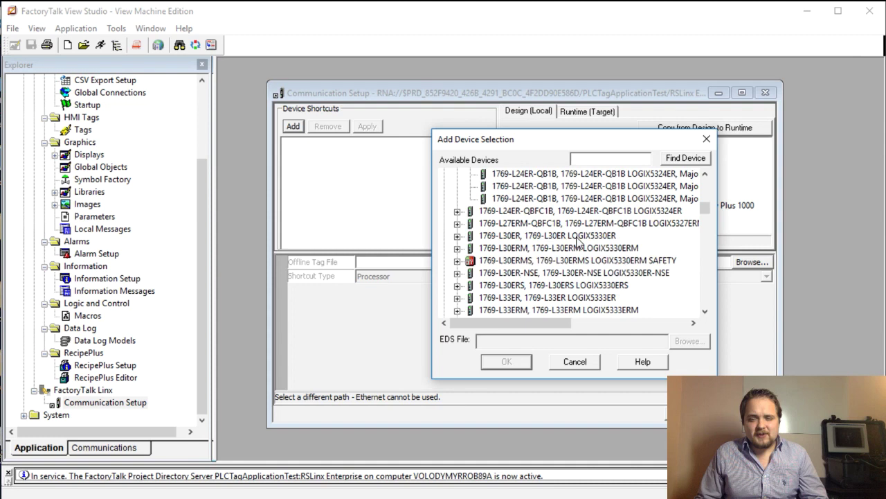
pyautogui.scroll(2, 602, 235)
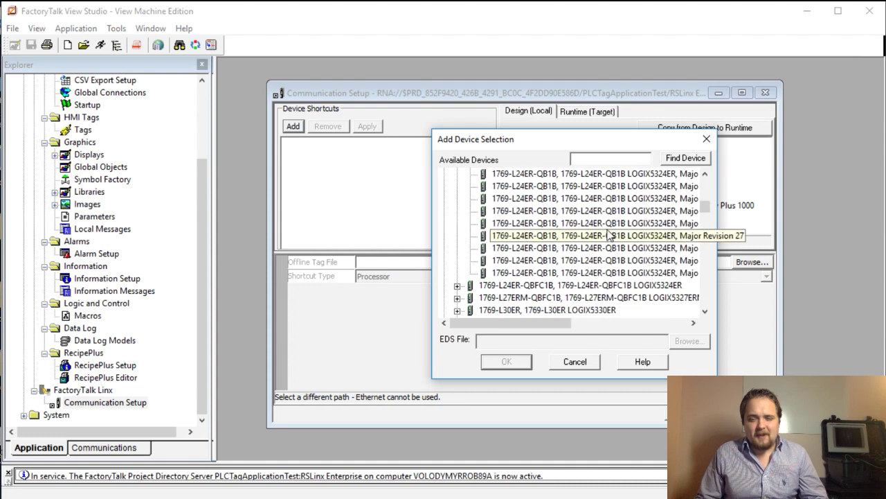
pyautogui.click(608, 274)
# Add the controller with Device Properties address 192.168.1.11
pyautogui.click(506, 362)
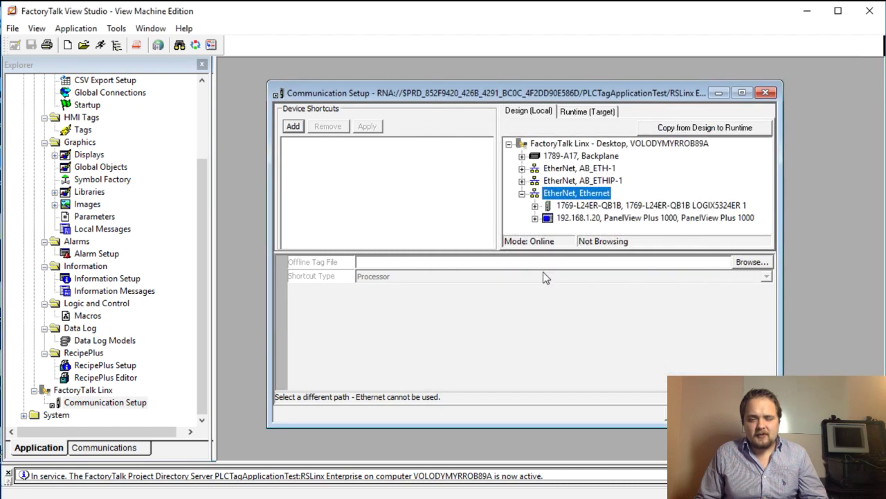
pyautogui.click(417, 232)
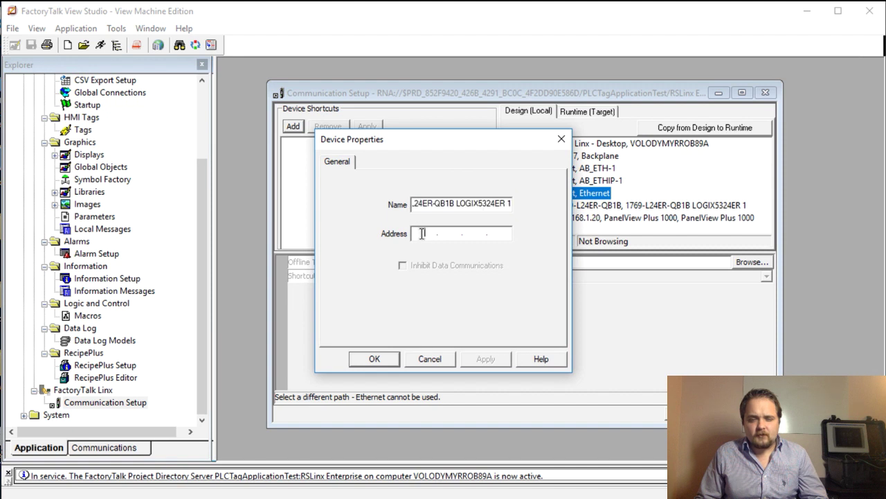
pyautogui.write('192.168.1.1')
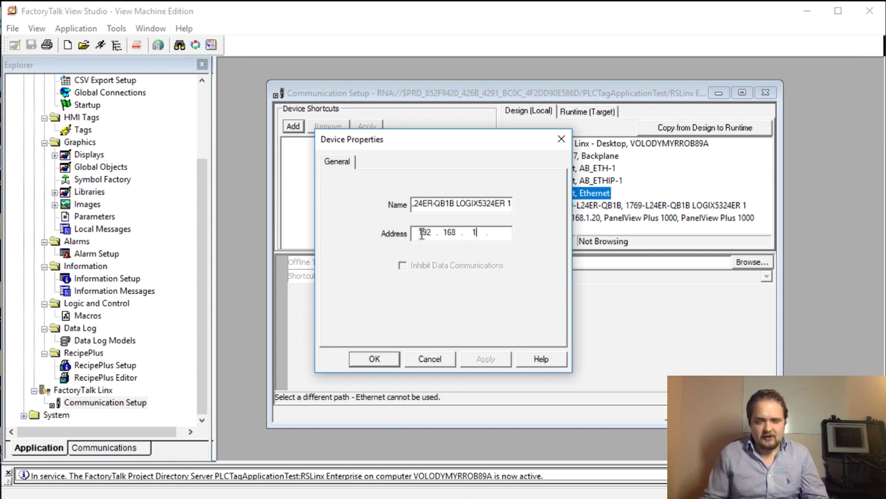
pyautogui.click(375, 359)
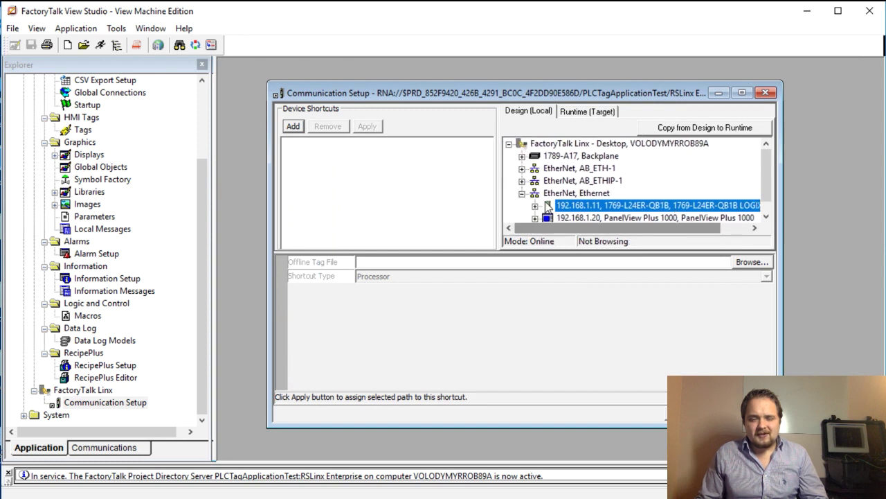
# Browse the controller's CompactBus, select the 192.168.1.11 controller, and add a device shortcut
pyautogui.click(572, 195)
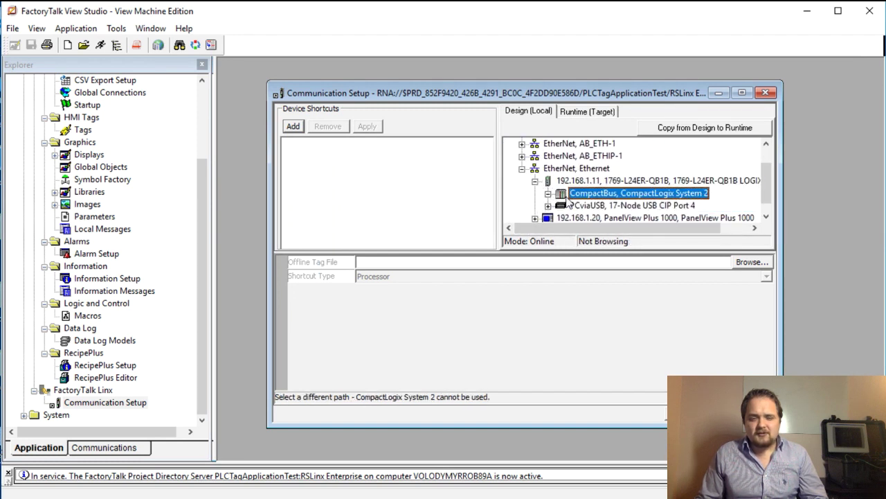
pyautogui.click(547, 194)
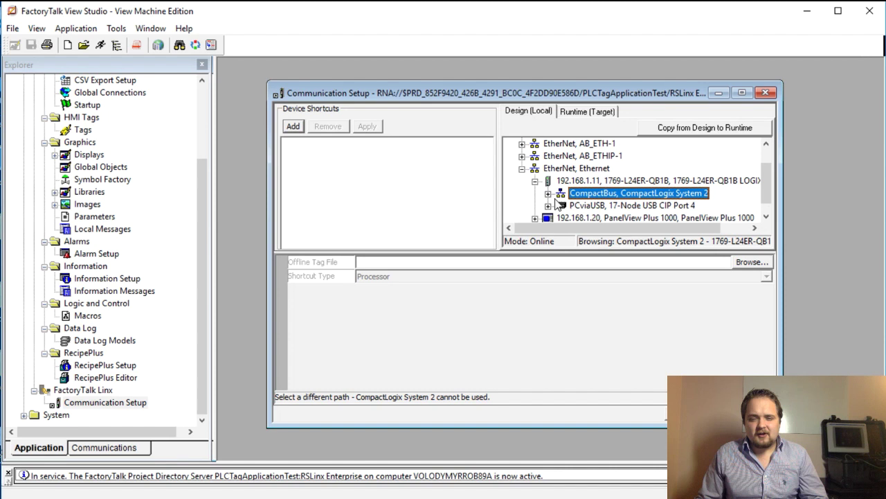
pyautogui.click(548, 194)
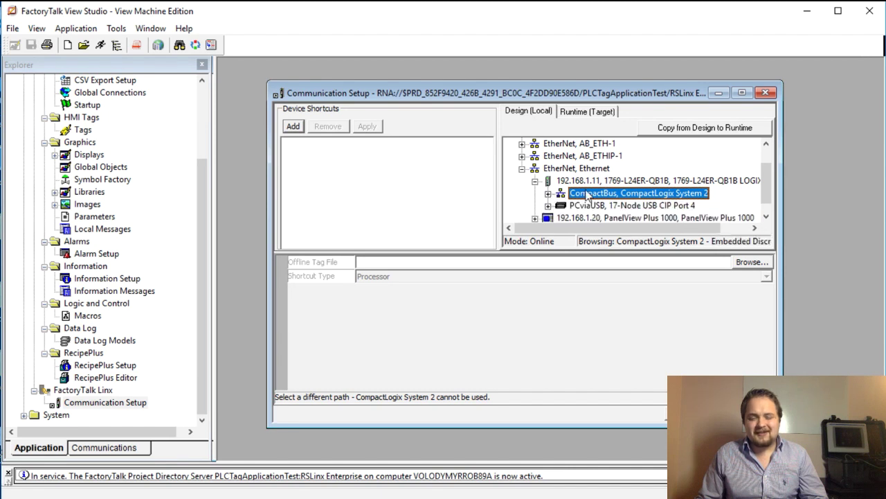
pyautogui.click(589, 182)
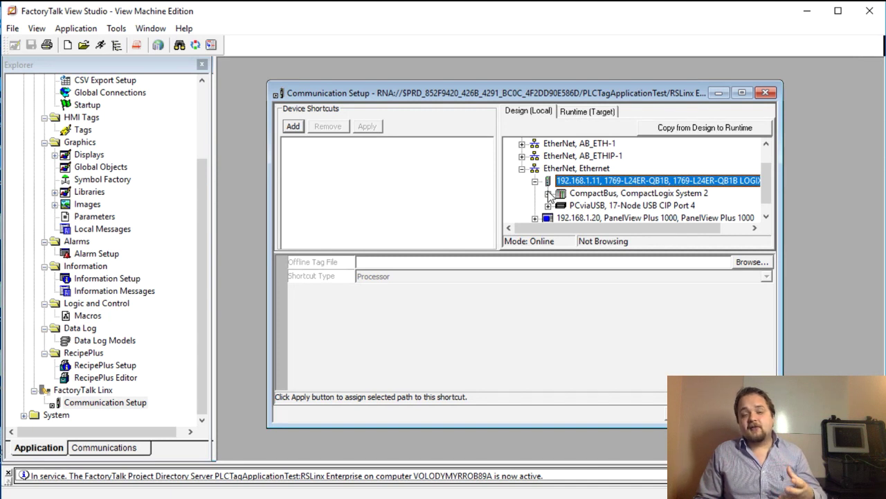
pyautogui.click(549, 194)
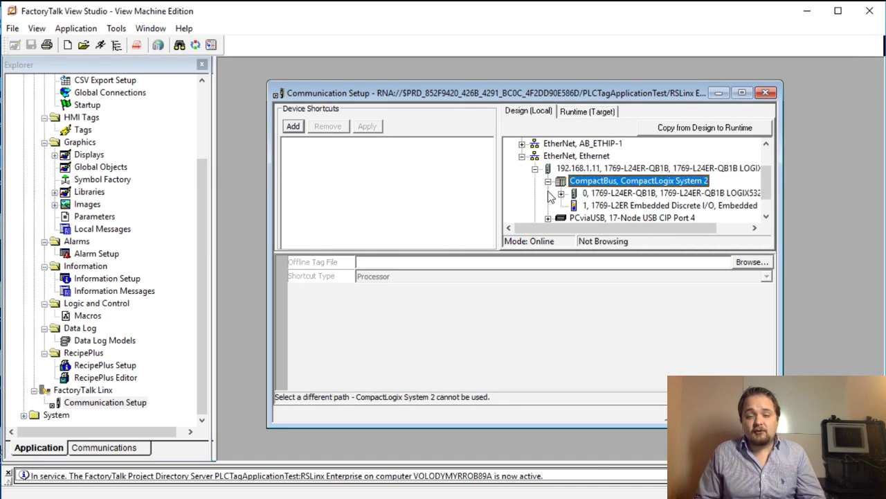
pyautogui.click(635, 196)
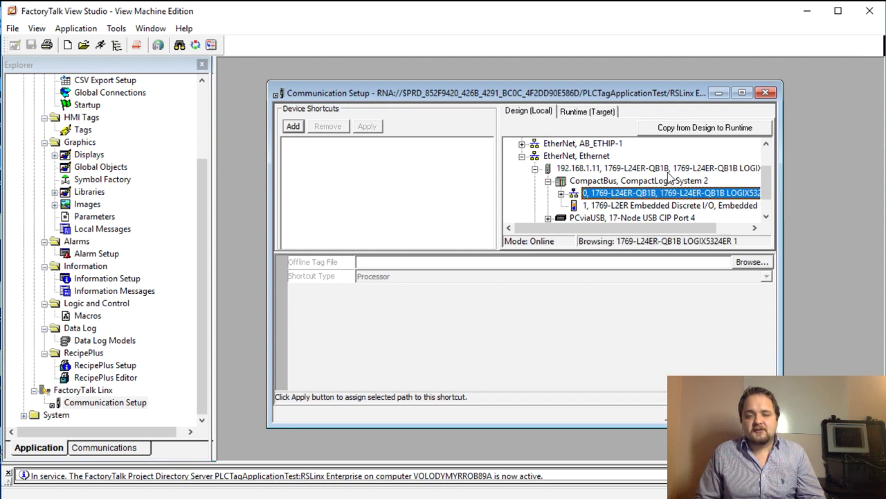
pyautogui.click(666, 171)
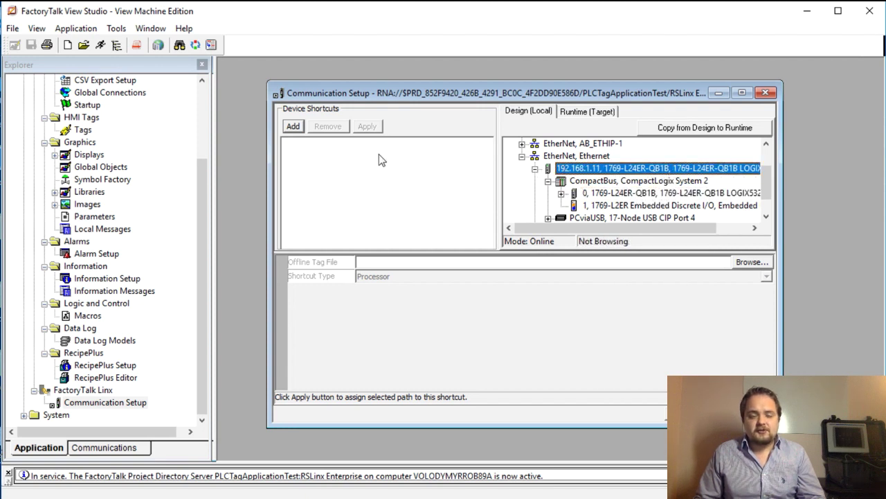
pyautogui.click(292, 126)
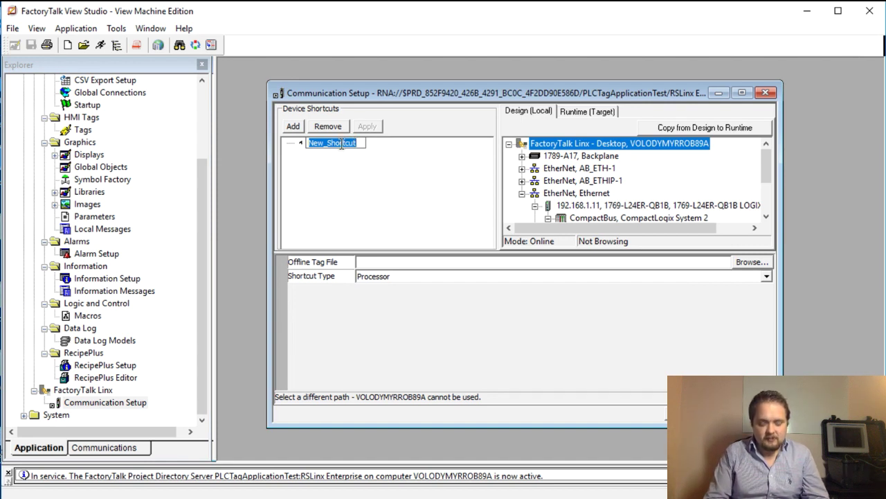
# Rename New_Shortcut to TestPLC and point it at the 192.168.1.11 controller
pyautogui.write('TestPLC')
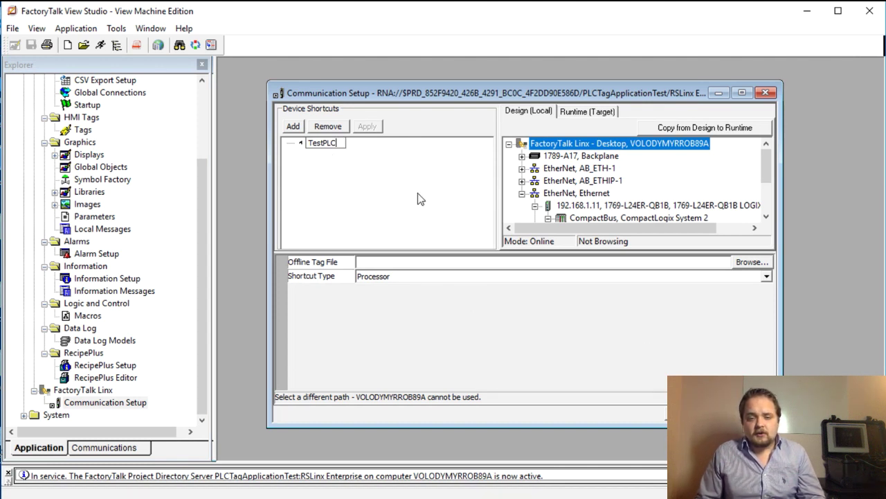
pyautogui.click(576, 158)
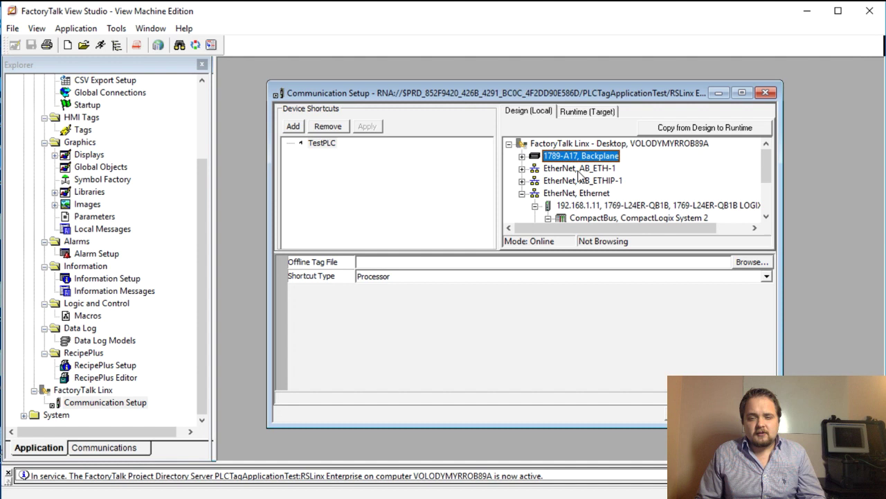
pyautogui.click(585, 194)
pyautogui.click(588, 204)
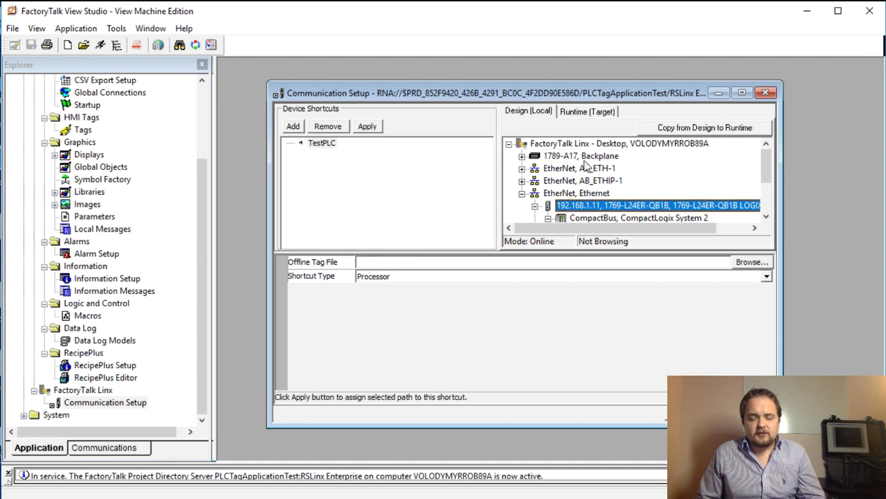
# Apply the TestPLC path and copy the design configuration to runtime
pyautogui.click(367, 127)
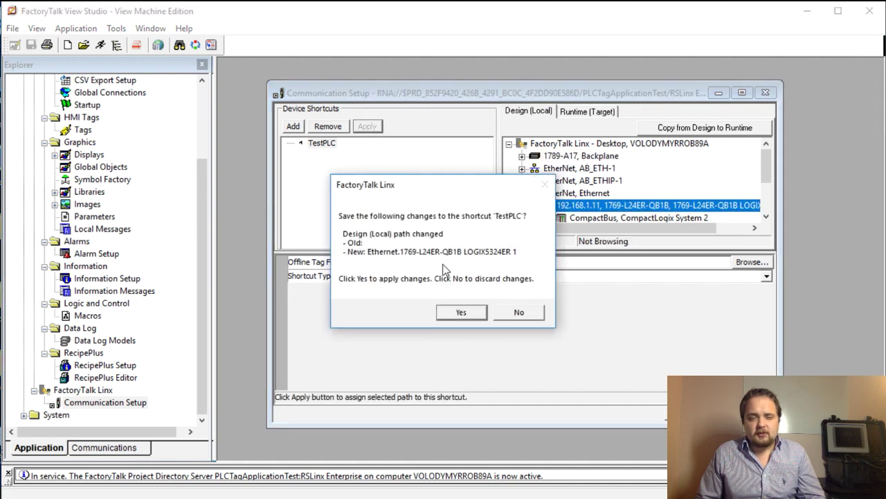
pyautogui.click(462, 313)
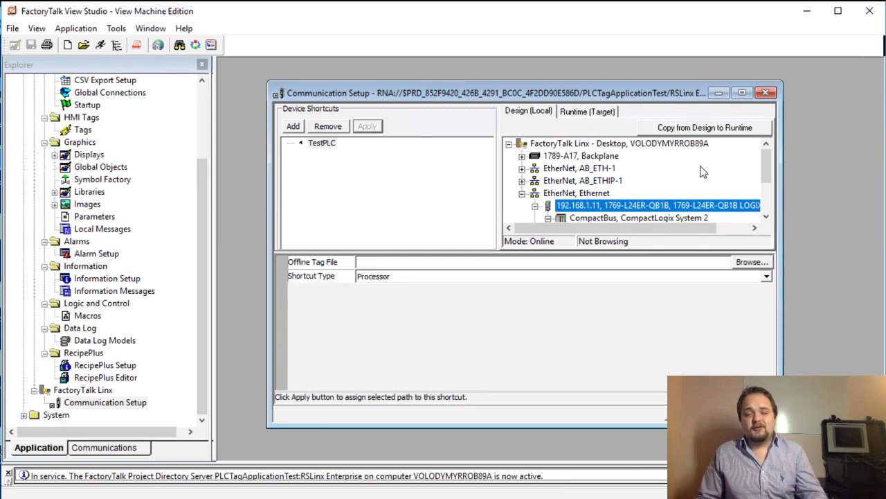
pyautogui.click(668, 130)
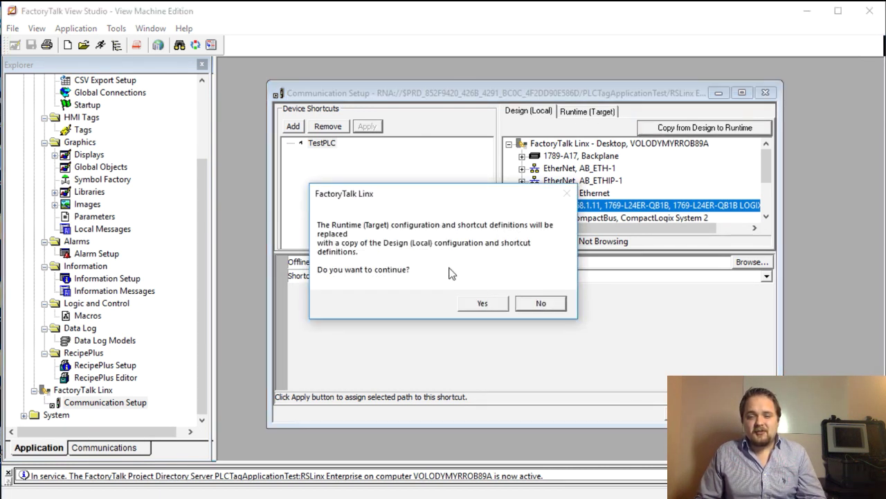
pyautogui.click(483, 302)
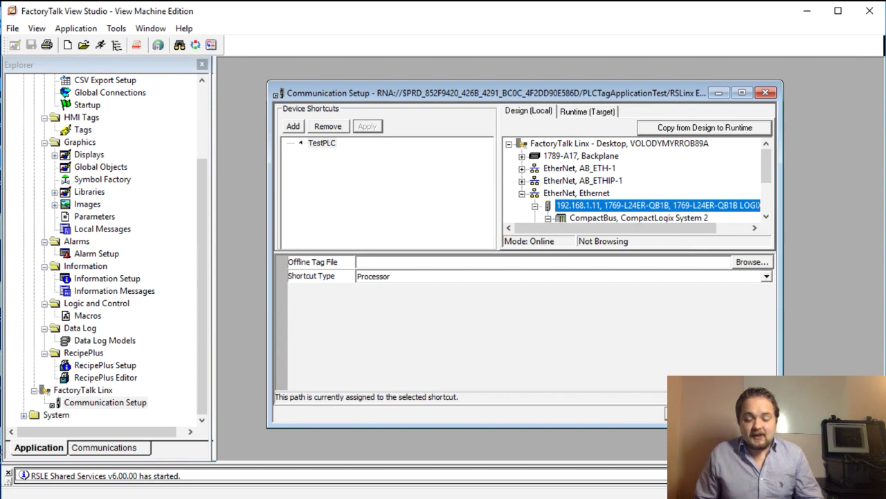
# Close the communication setup and create a new blank display under Displays
pyautogui.click(691, 413)
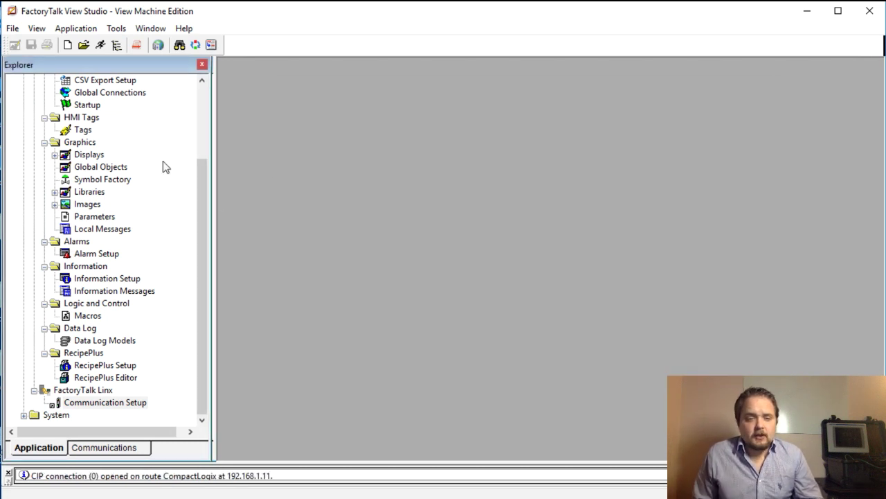
pyautogui.moveTo(201, 185); pyautogui.dragTo(203, 156)
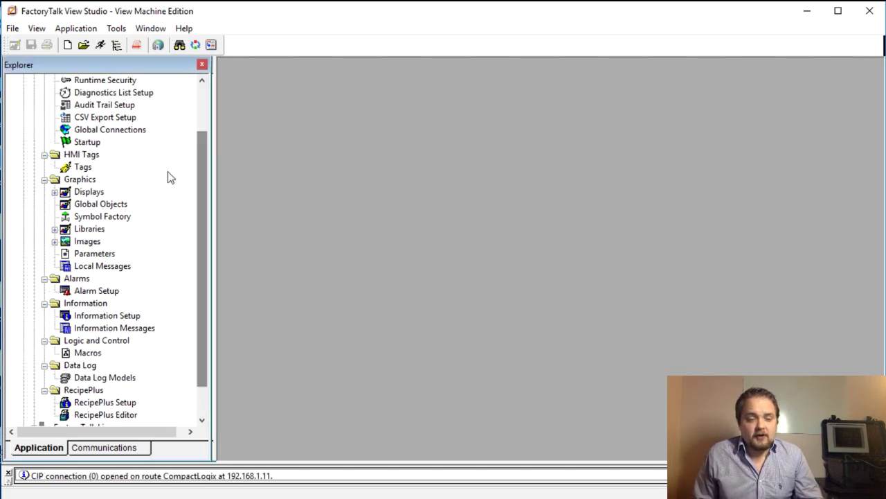
pyautogui.doubleClick(67, 194)
pyautogui.click(97, 242)
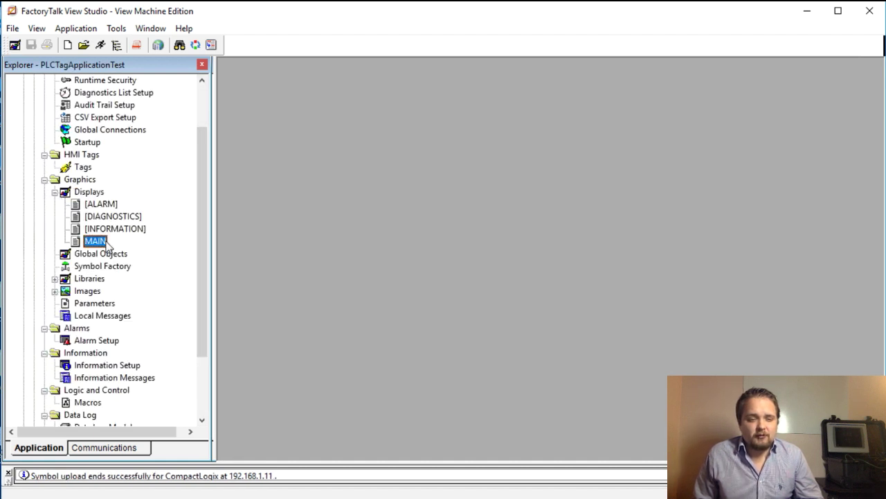
pyautogui.click(96, 192)
pyautogui.rightClick(97, 194)
pyautogui.click(129, 200)
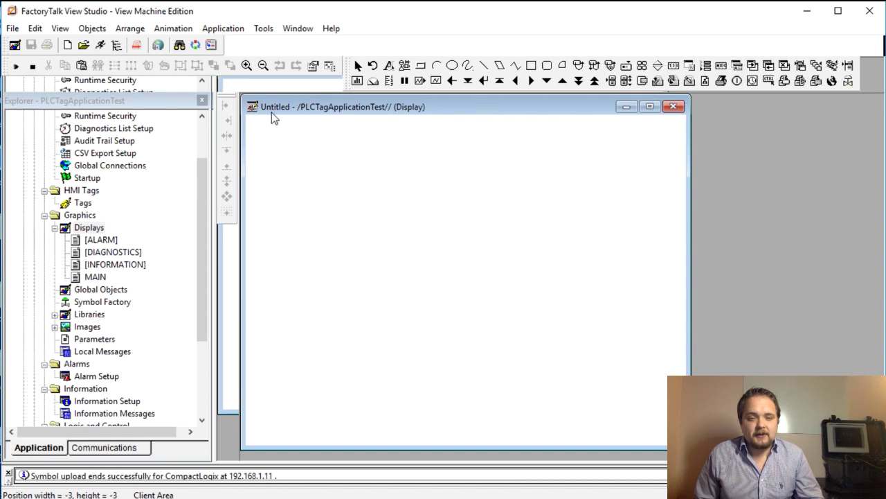
# Draw a momentary push button on the new display, then switch to Logix Designer
pyautogui.click(100, 30)
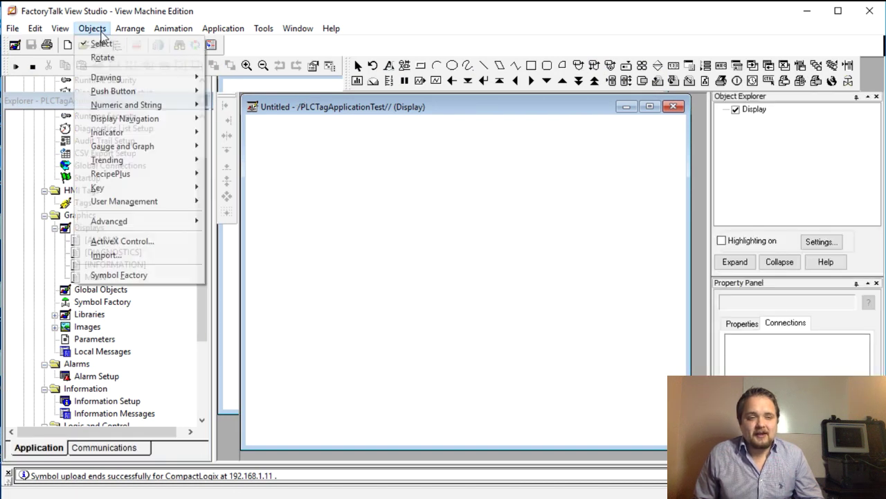
pyautogui.moveTo(173, 91)
pyautogui.click(221, 92)
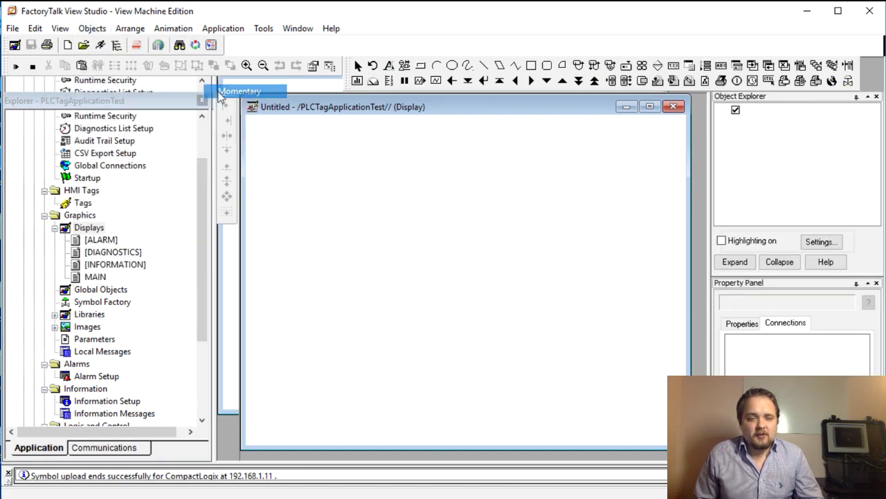
pyautogui.moveTo(325, 196); pyautogui.dragTo(334, 197)
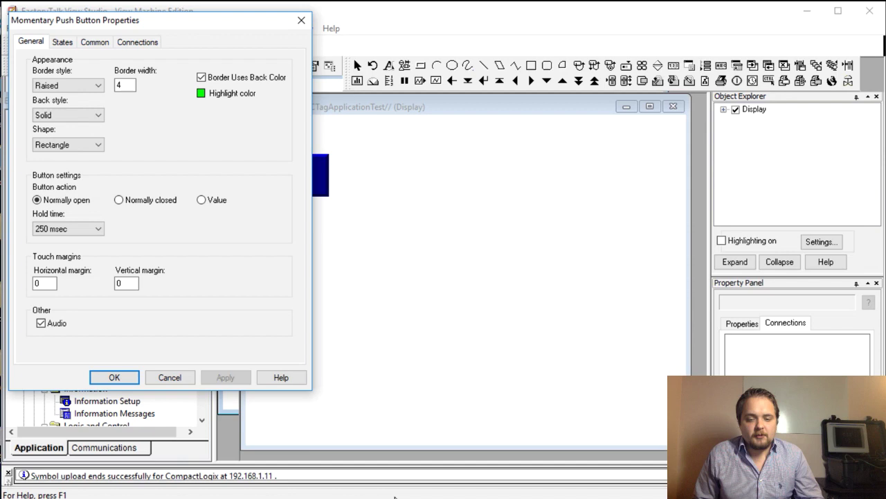
pyautogui.hotkey('alt', 'Tab')
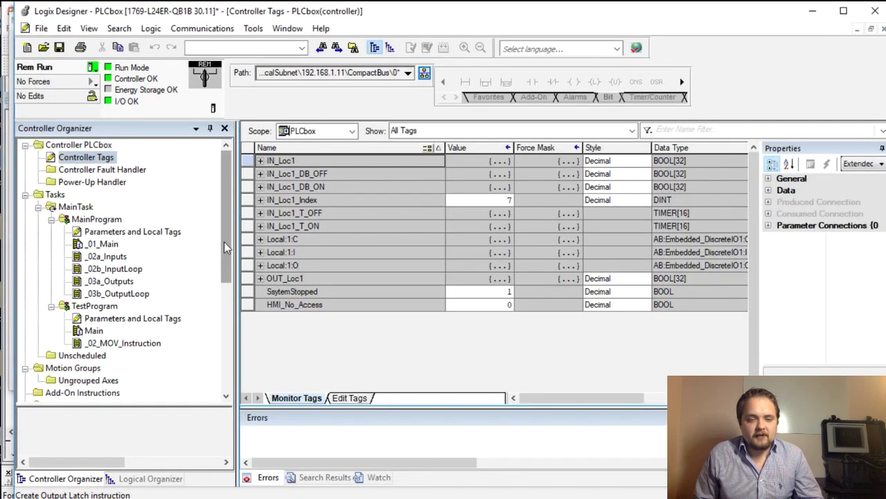
# Create a new ladder routine _03_HMI under TestProgram and open it in the editor
pyautogui.moveTo(228, 251); pyautogui.dragTo(227, 285)
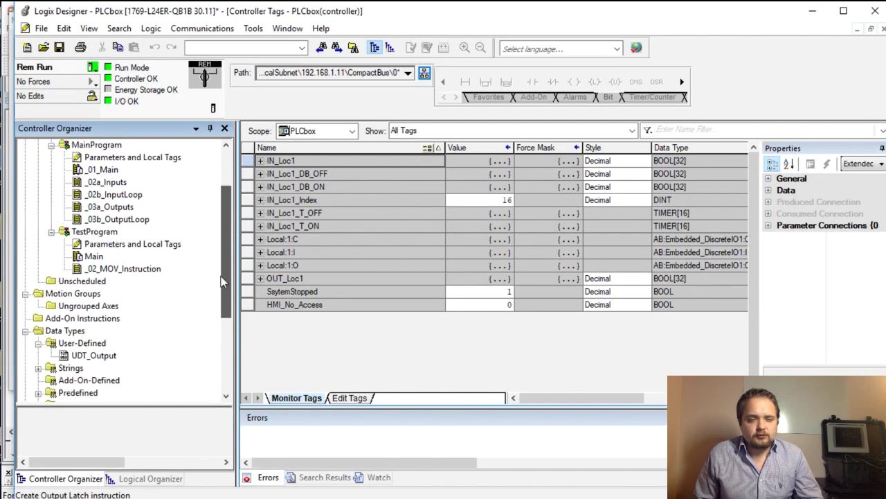
pyautogui.click(97, 233)
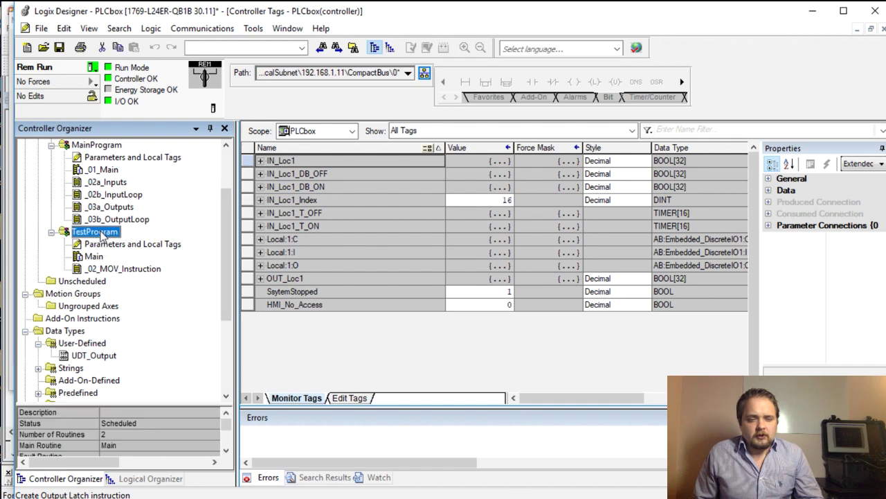
pyautogui.rightClick(104, 236)
pyautogui.moveTo(139, 240)
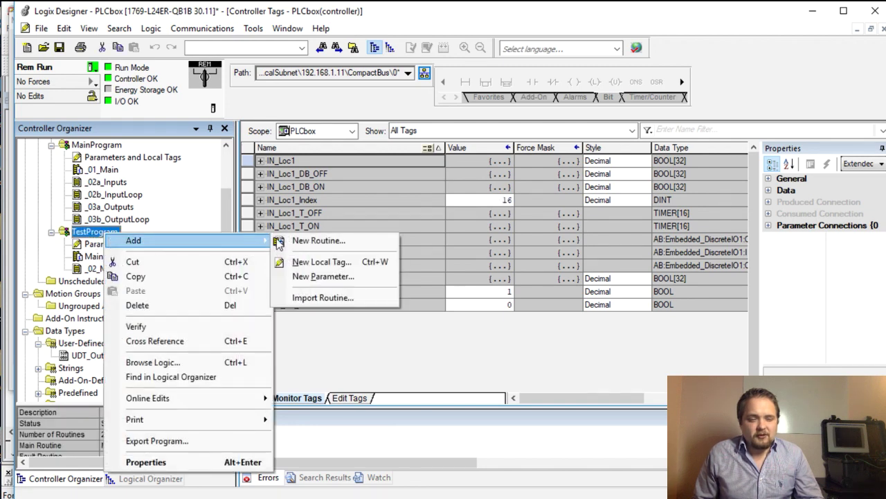
pyautogui.click(316, 237)
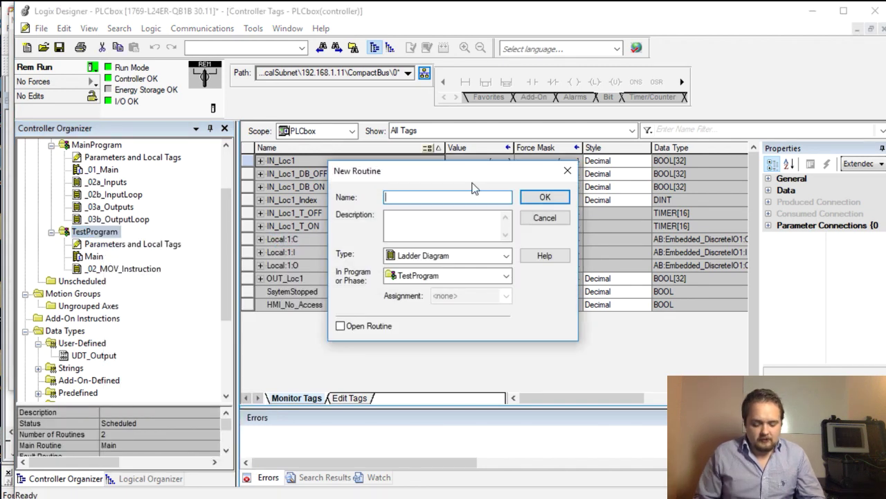
pyautogui.write('_03_HMI')
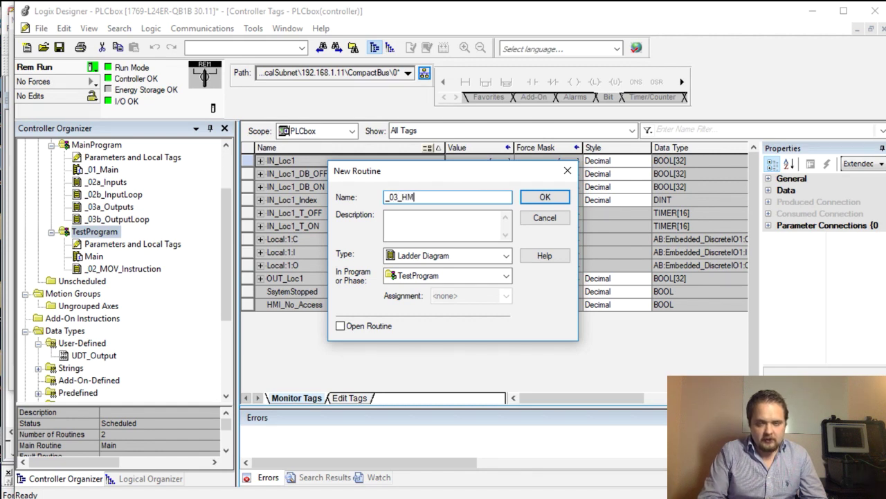
pyautogui.click(545, 197)
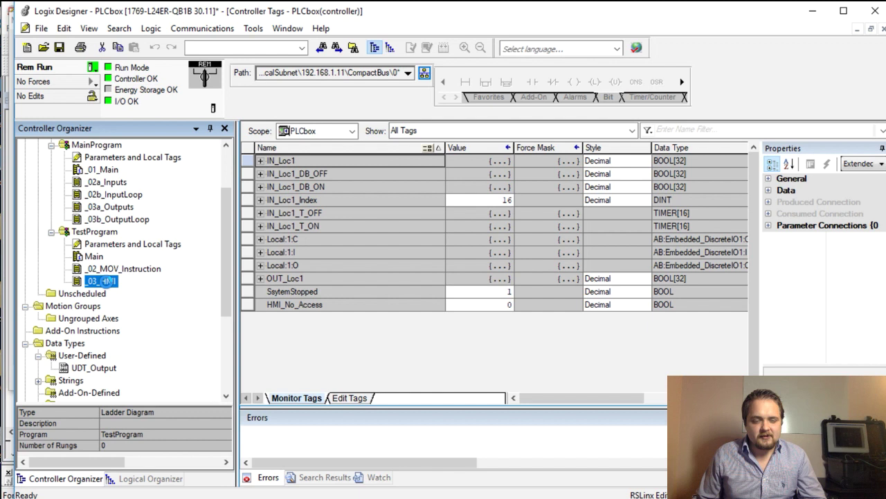
pyautogui.doubleClick(102, 281)
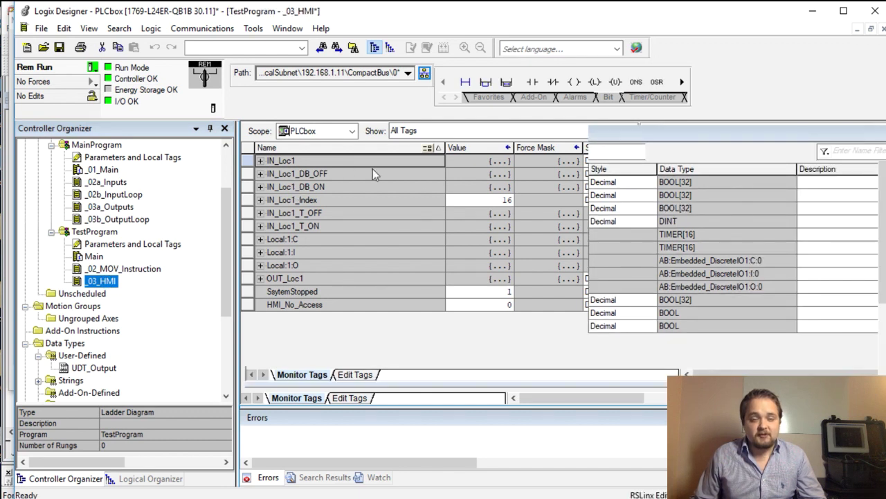
# Build rung 0 with an HMI_BOOL[0] contact driving a PLC_BOOL[0] output coil
pyautogui.click(354, 263)
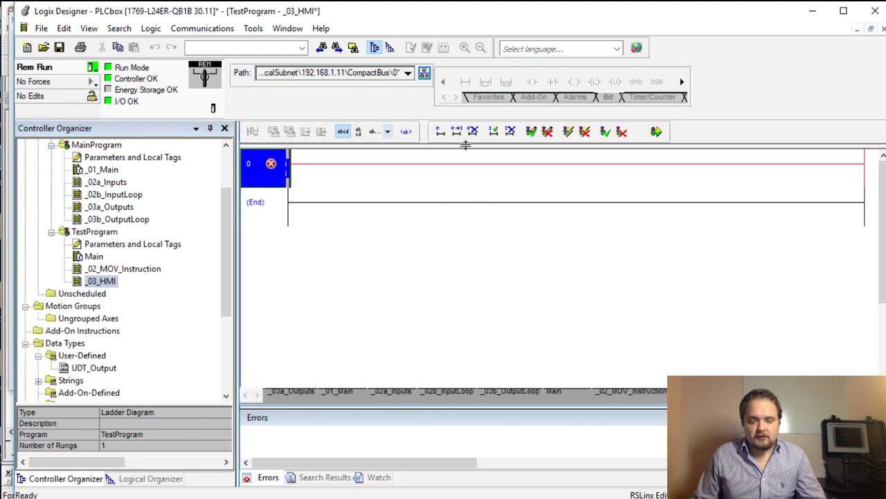
pyautogui.click(532, 81)
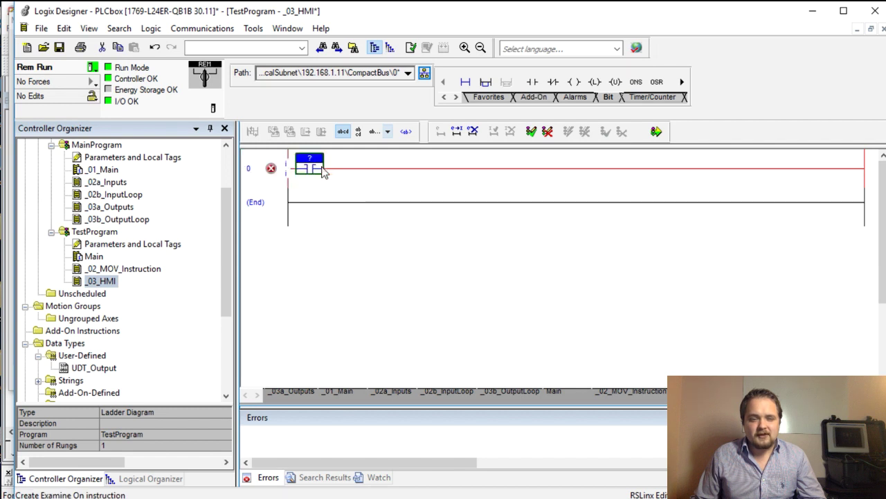
pyautogui.doubleClick(316, 158)
pyautogui.write('HM')
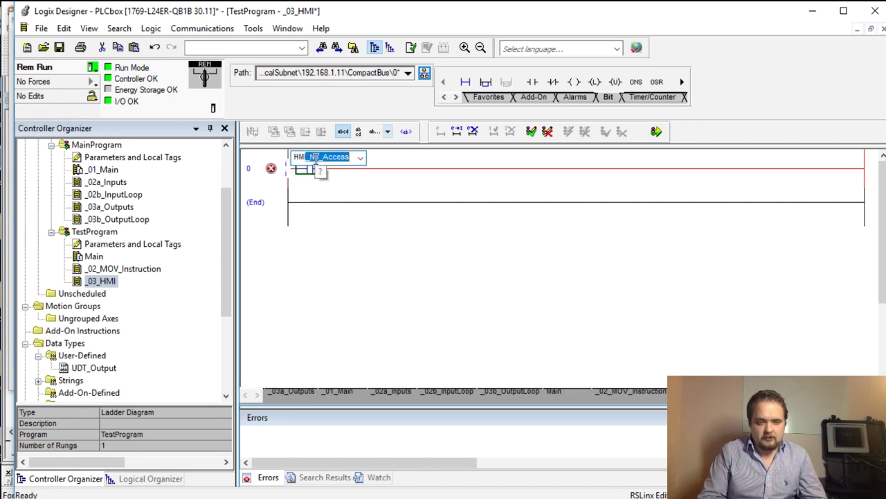
pyautogui.write('I_BOO')
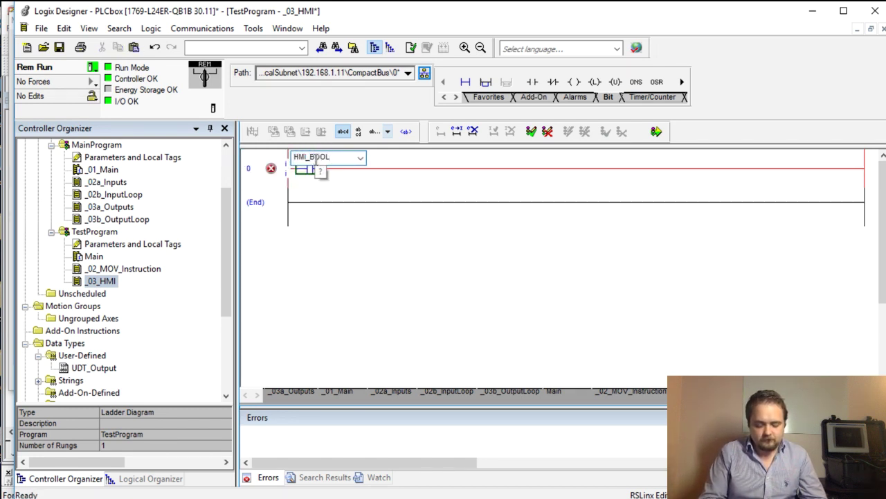
pyautogui.write('L')
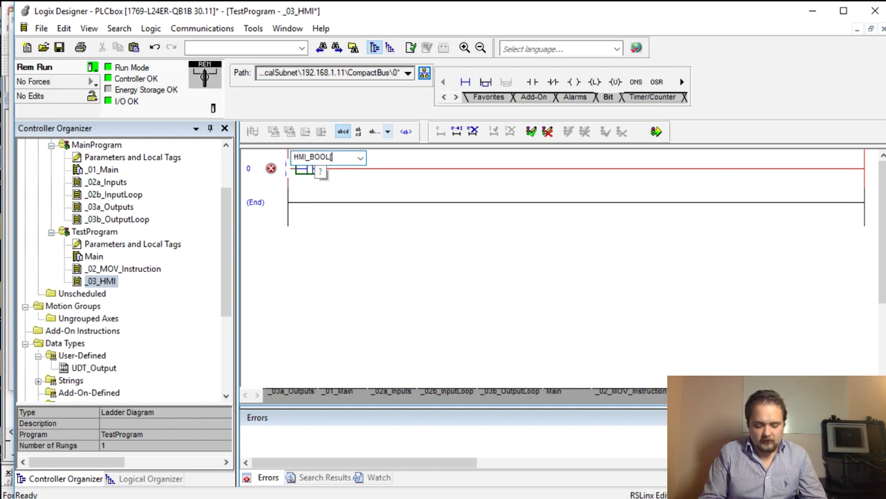
pyautogui.write('[0]')
pyautogui.press('Return')
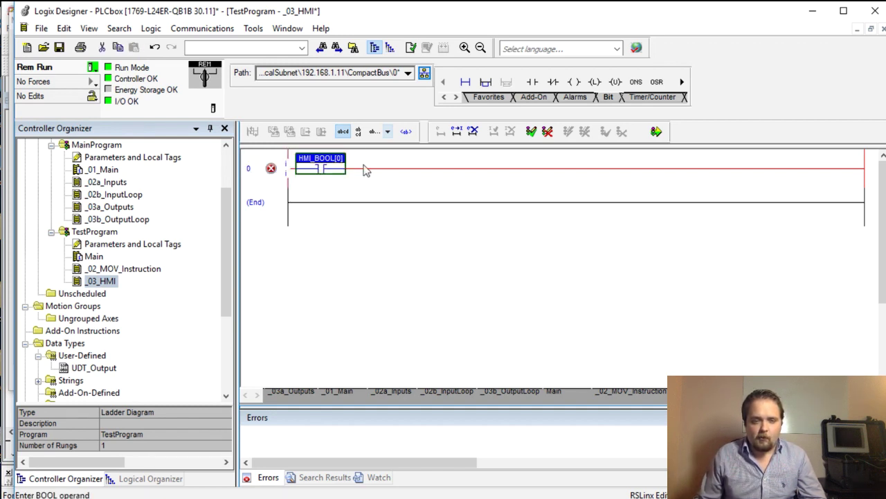
pyautogui.click(574, 82)
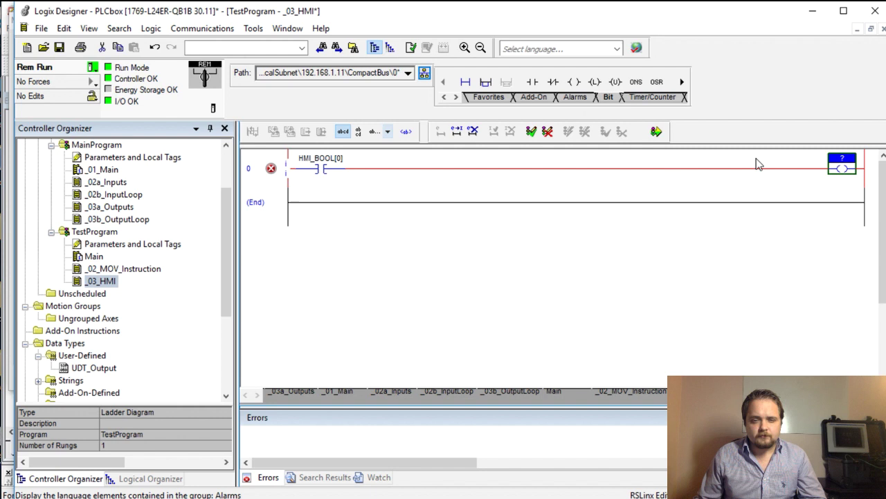
pyautogui.doubleClick(837, 162)
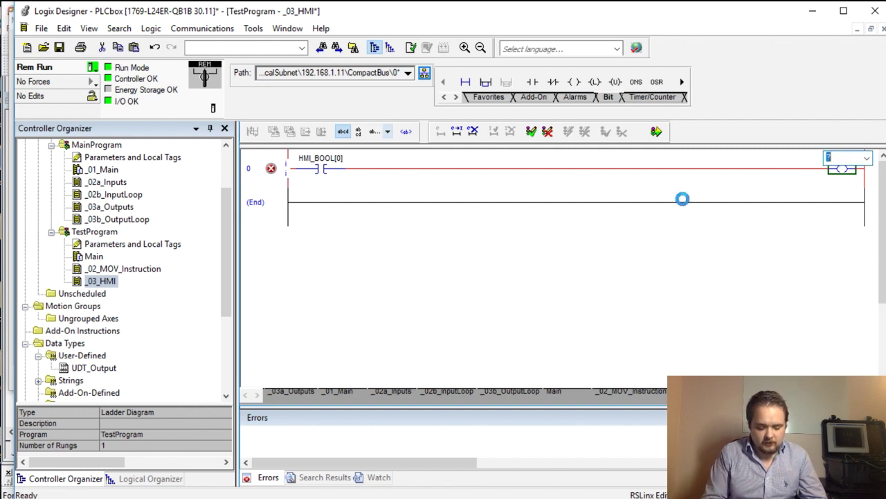
pyautogui.write('PLC_BOOL0[0]')
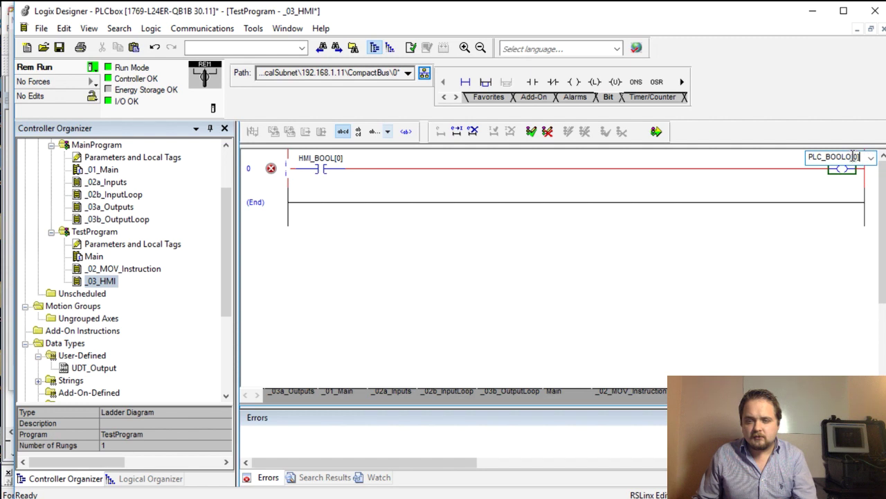
pyautogui.press('BackSpace')
pyautogui.press('Return')
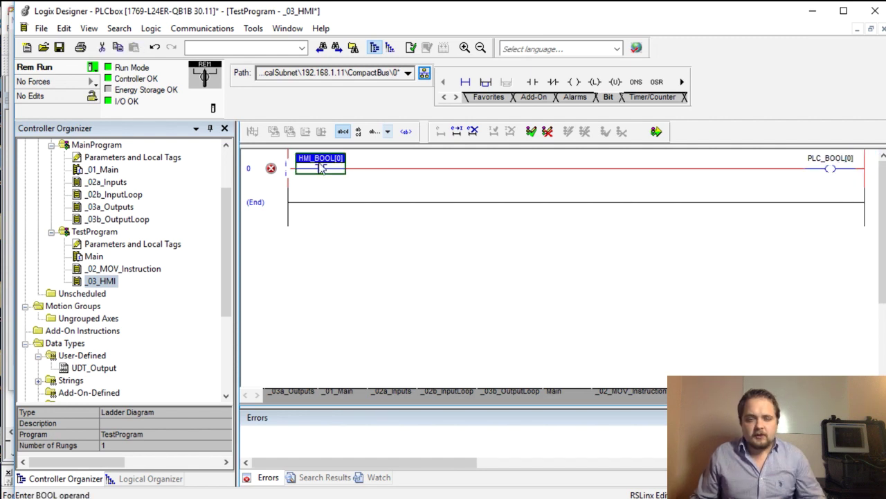
# Create the HMI_BOOL tag with data type BOOL[32]
pyautogui.rightClick(328, 169)
pyautogui.press('Escape')
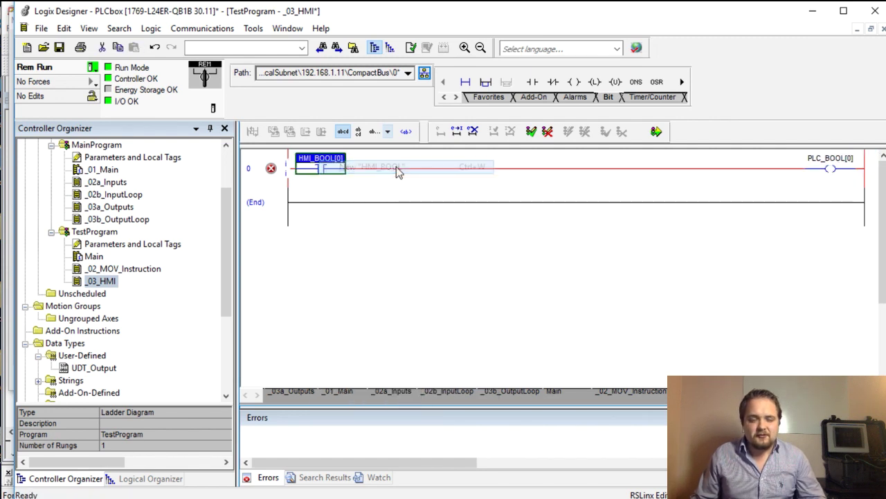
pyautogui.hotkey('ctrl', 'w')
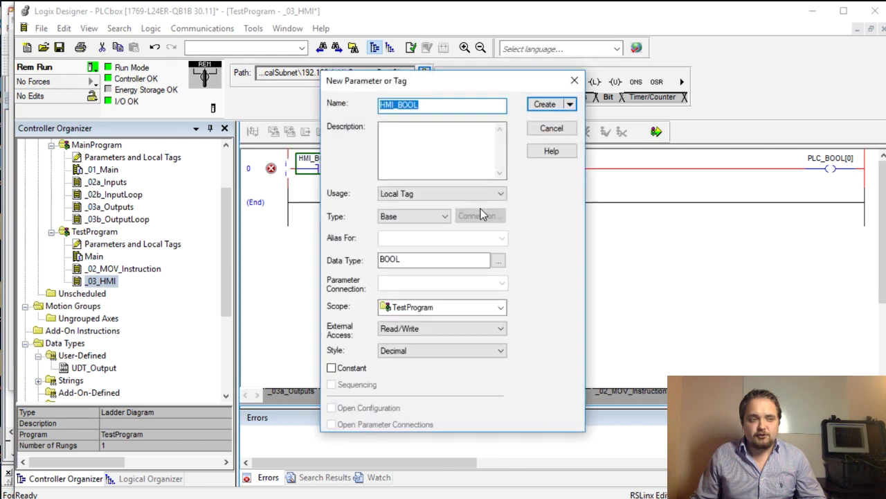
pyautogui.click(409, 259)
pyautogui.write('[')
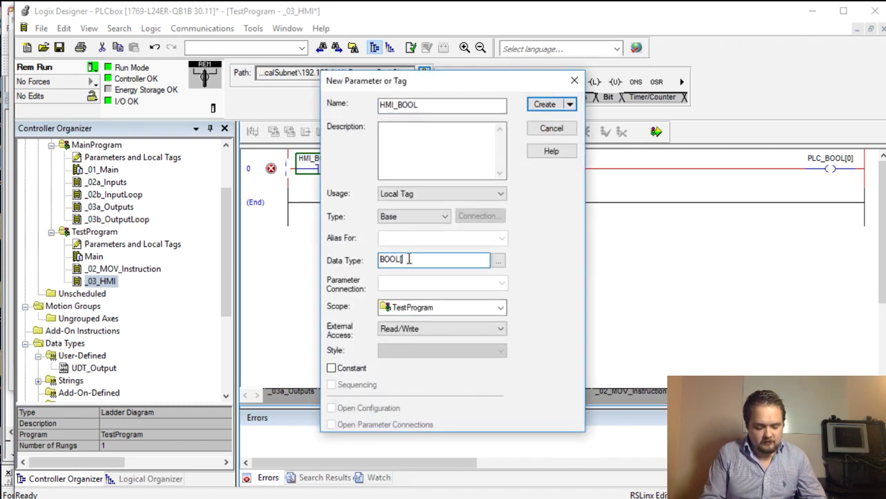
pyautogui.write('32]')
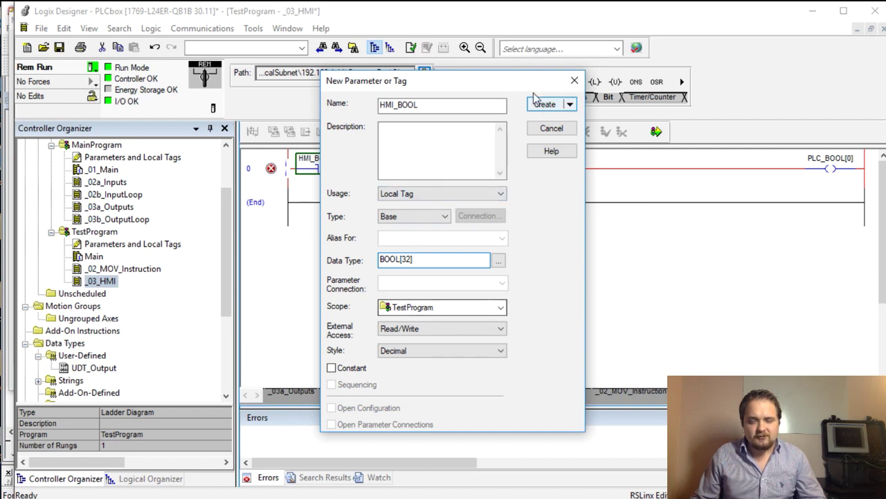
pyautogui.click(542, 104)
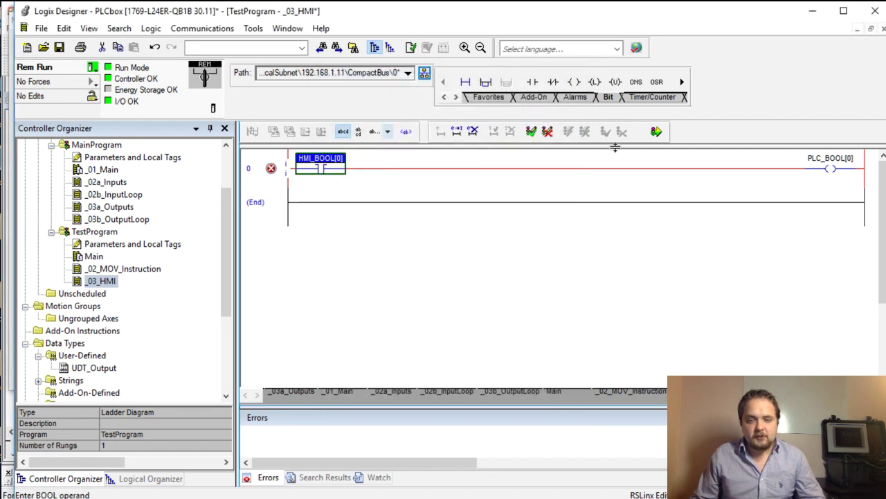
# Create the PLC_BOOL tag with data type BOOL[32]
pyautogui.click(846, 162)
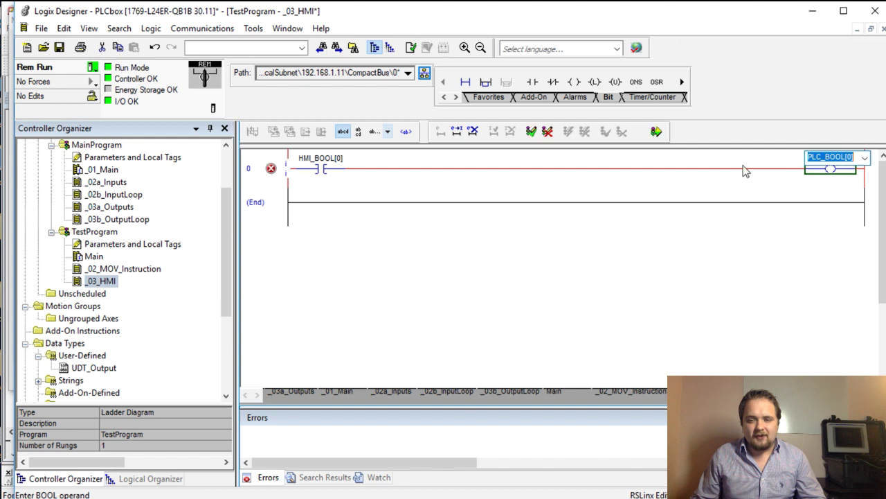
pyautogui.rightClick(803, 162)
pyautogui.click(832, 169)
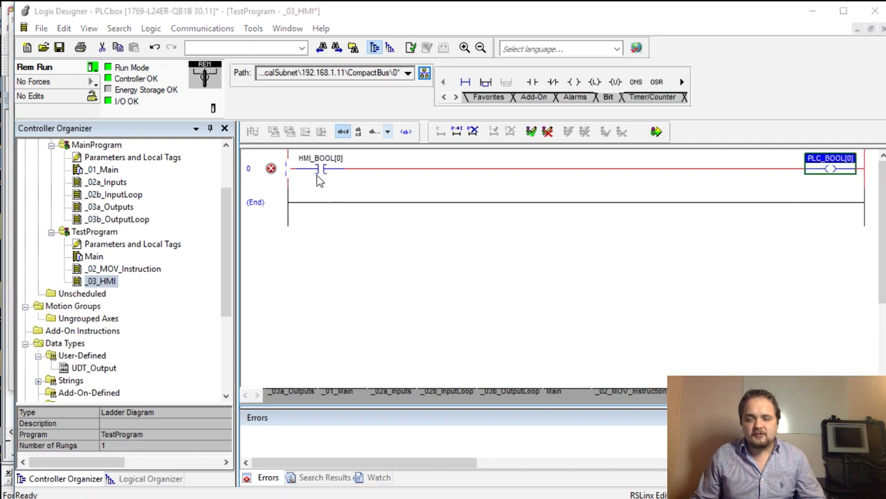
pyautogui.click(419, 258)
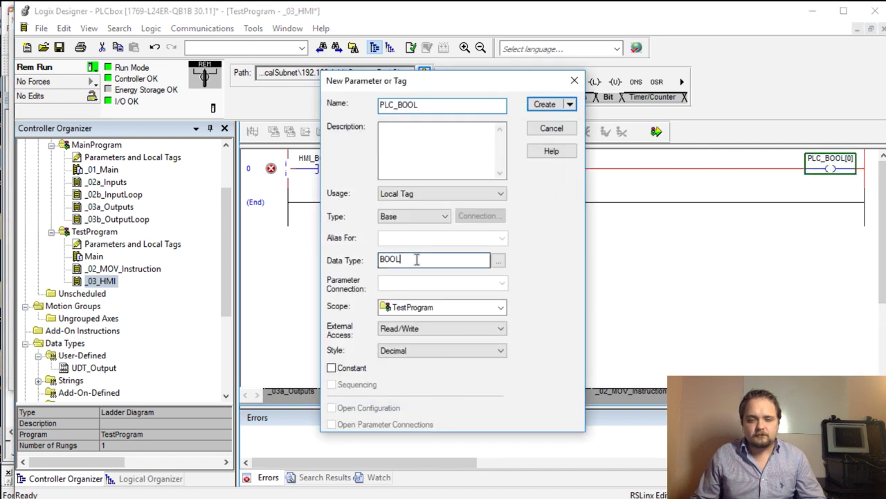
pyautogui.write('[32]')
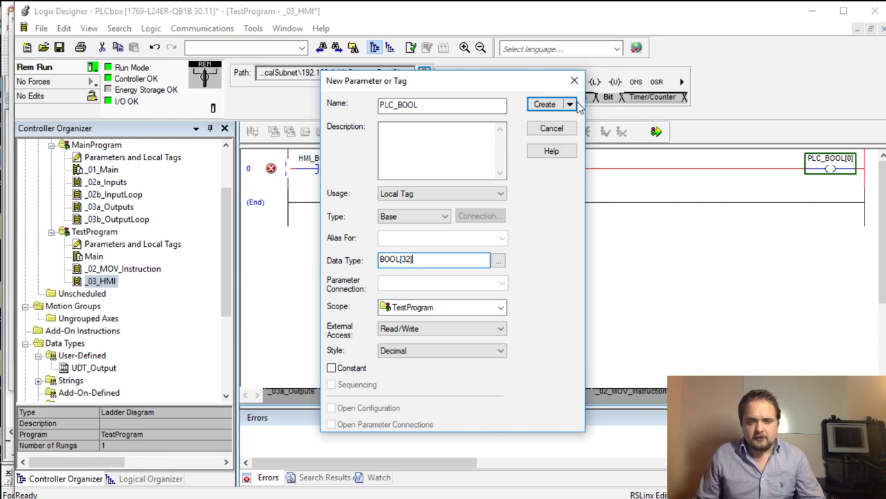
pyautogui.click(544, 105)
# Duplicate rung 0 as rung 1, changing its operands to HMI_BOOL[1] and PLC_BOOL[1]
pyautogui.click(268, 182)
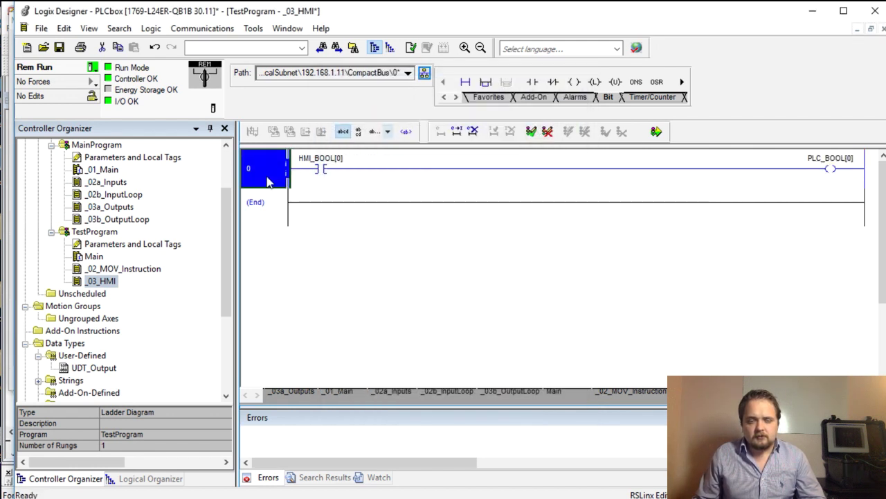
pyautogui.hotkey('ctrl', 'c')
pyautogui.hotkey('ctrl', 'v')
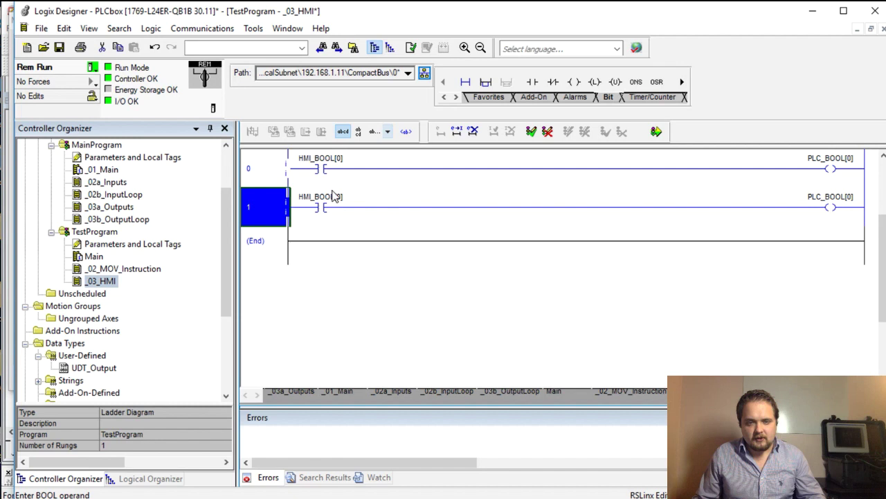
pyautogui.doubleClick(339, 196)
pyautogui.doubleClick(339, 195)
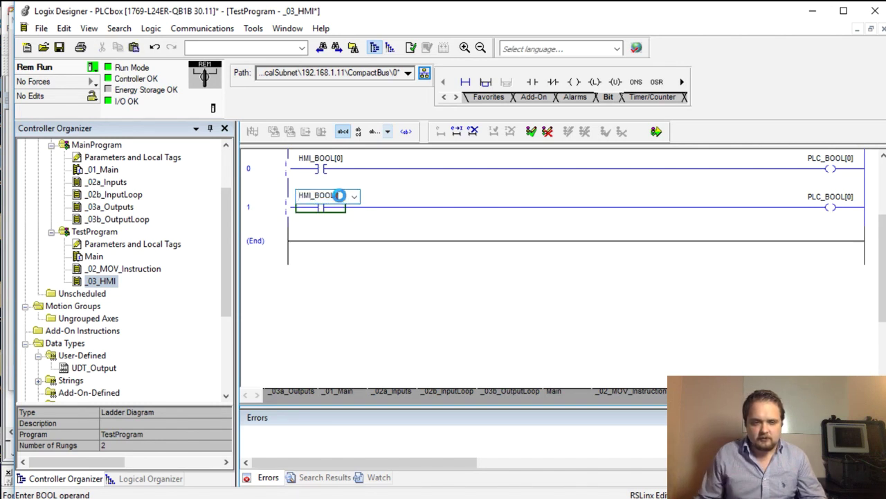
pyautogui.write('1')
pyautogui.click(851, 199)
pyautogui.doubleClick(851, 198)
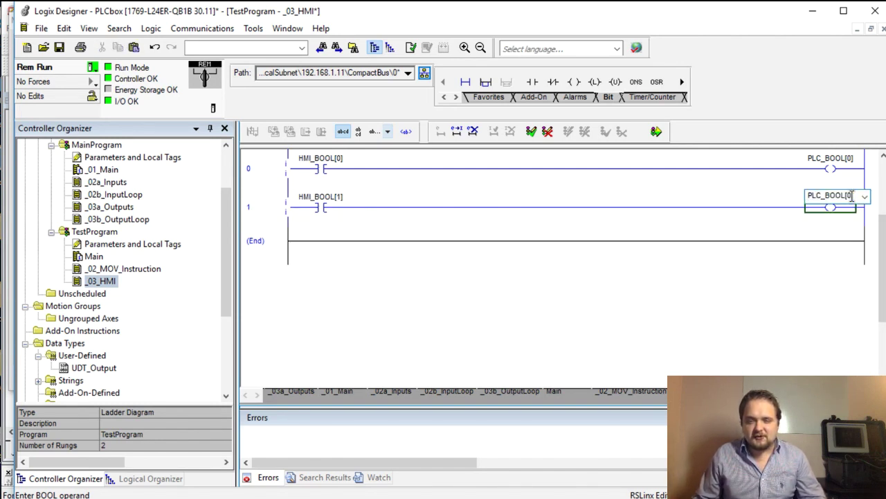
pyautogui.write('1')
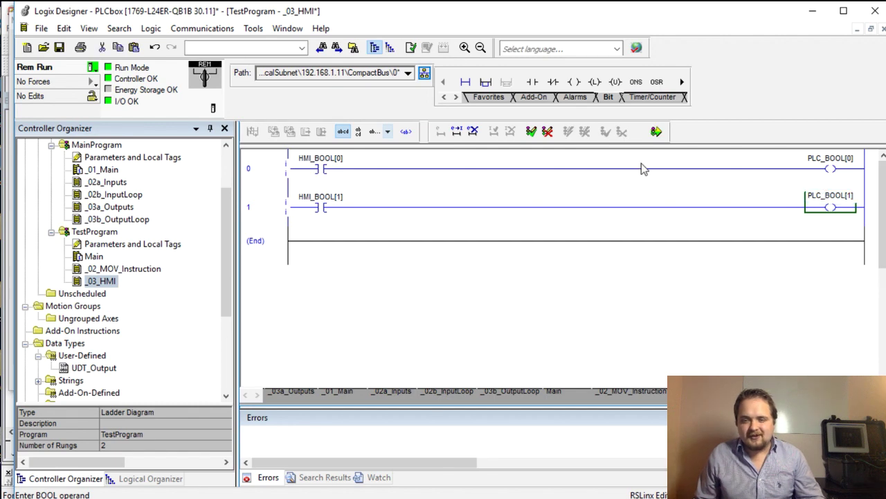
pyautogui.click(313, 167)
# Set the push button's State0 caption to 'HMI BOOL 0', apply it, and reopen its properties
pyautogui.press('Left')
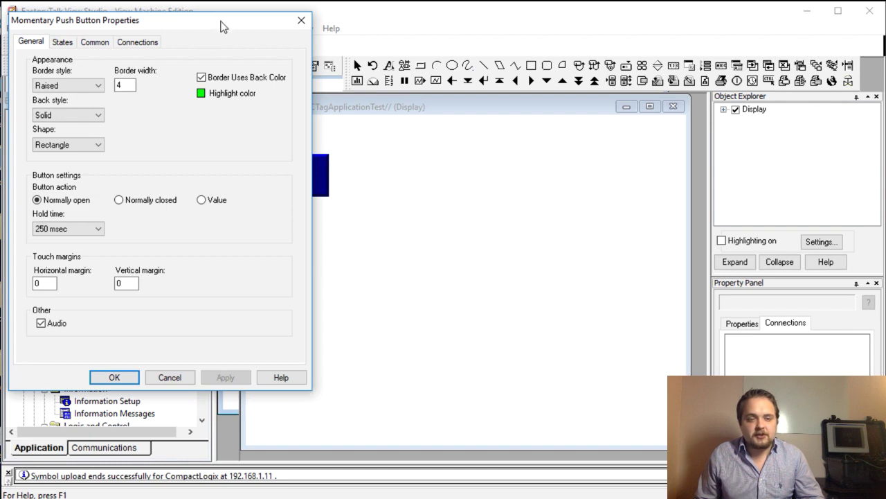
pyautogui.moveTo(222, 26); pyautogui.dragTo(185, 83)
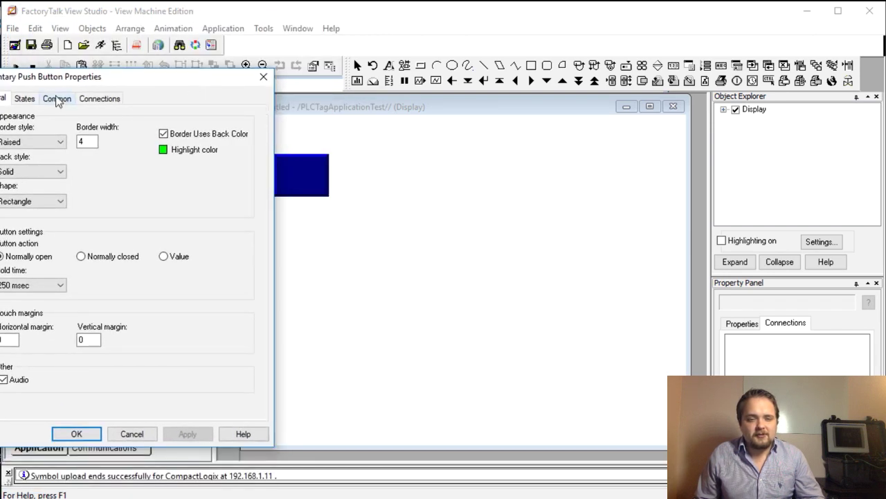
pyautogui.click(27, 99)
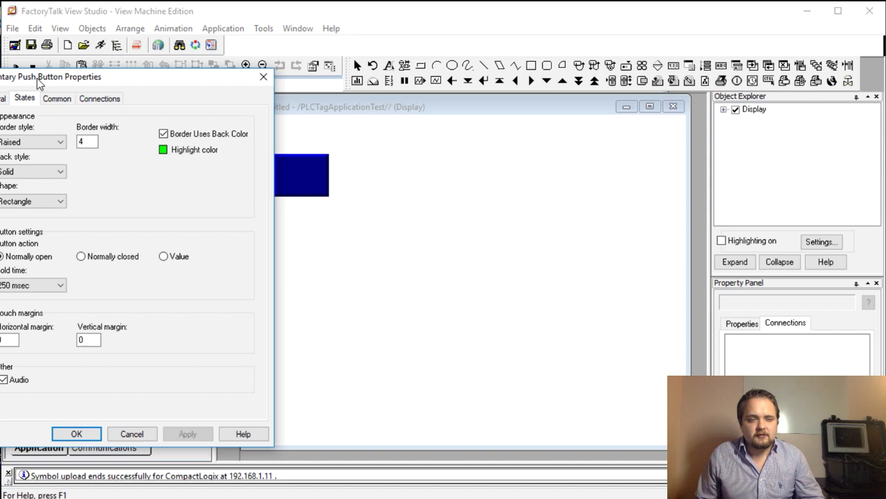
pyautogui.click(200, 202)
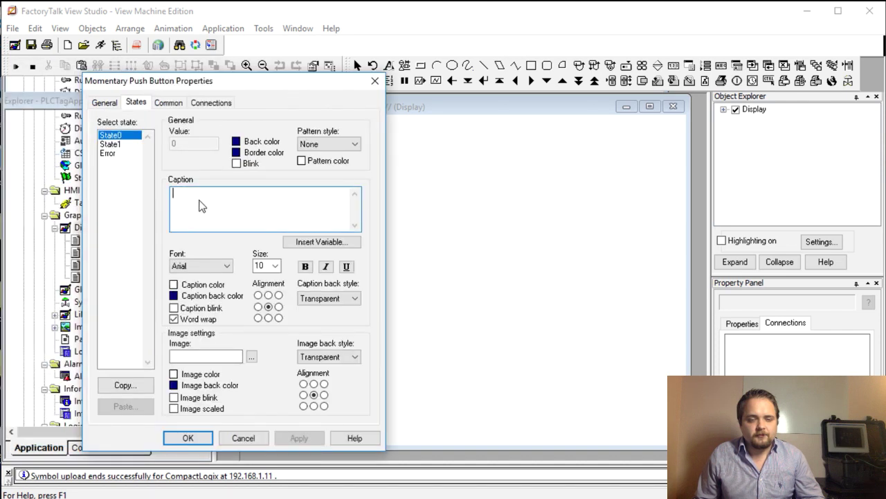
pyautogui.write('HMI BOO')
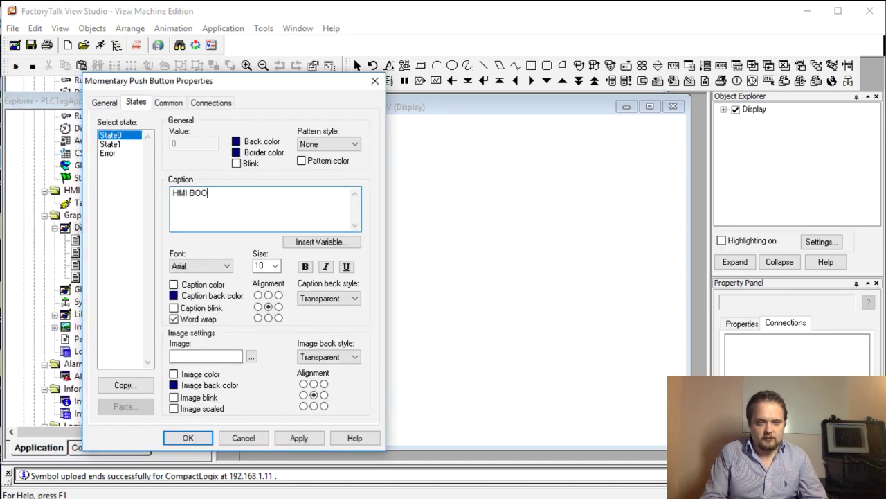
pyautogui.write('L ')
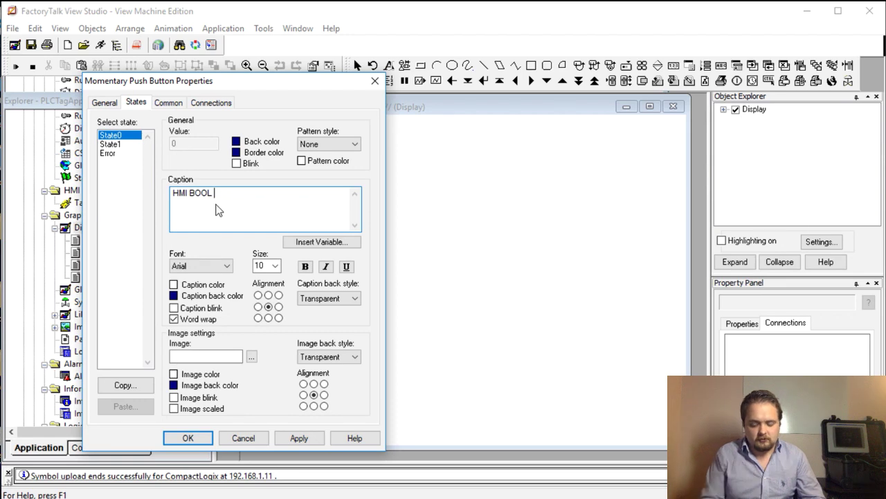
pyautogui.write('0')
pyautogui.moveTo(223, 203); pyautogui.dragTo(159, 197)
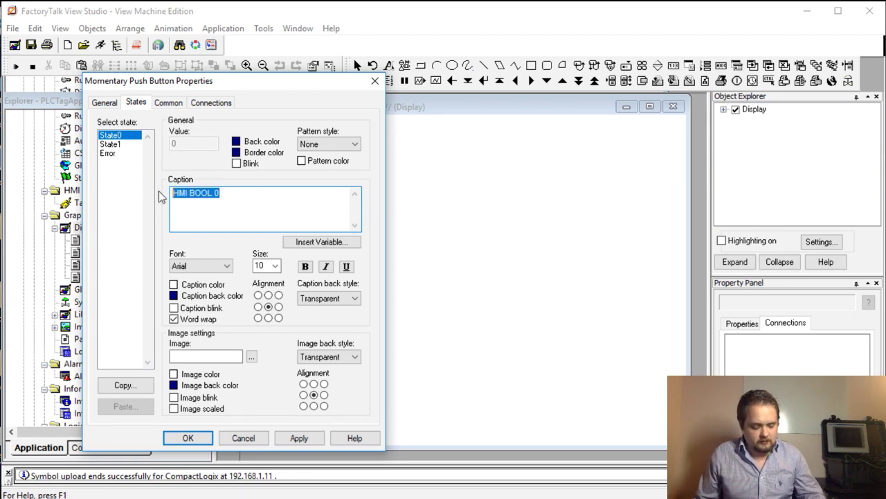
pyautogui.click(298, 437)
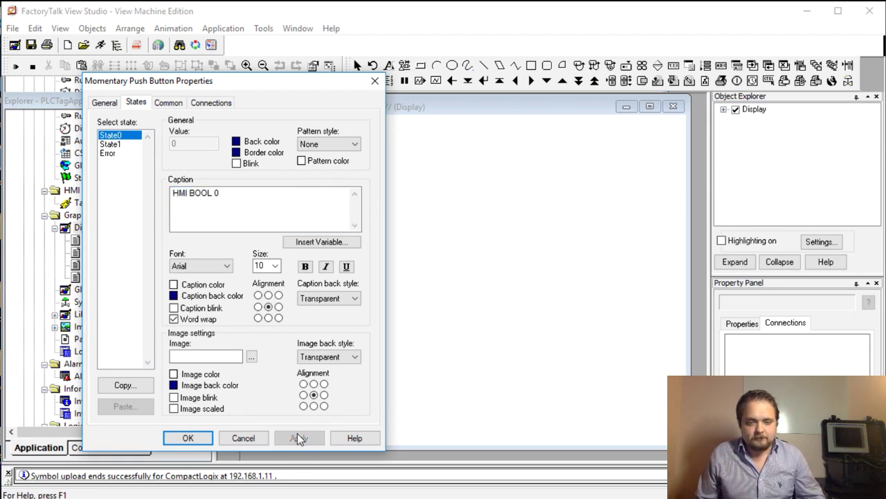
pyautogui.click(187, 438)
pyautogui.doubleClick(319, 173)
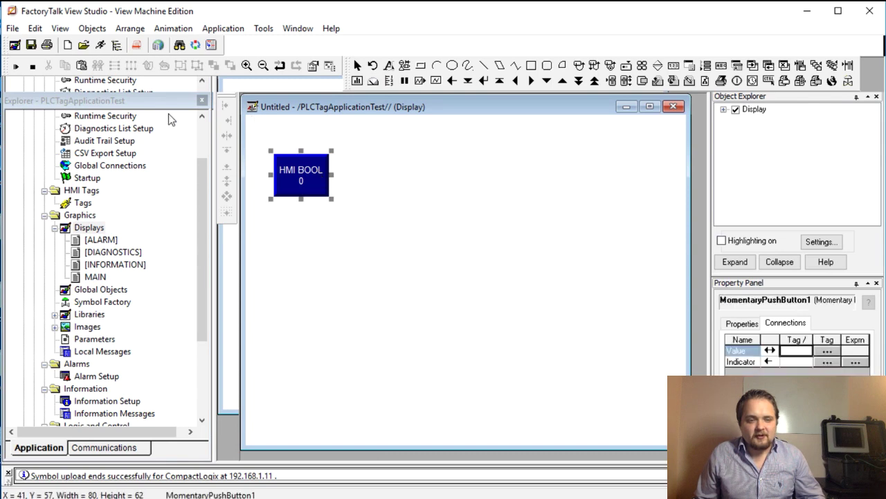
# Browse tags for the button's Value connection and run Refresh All Folders to reveal TestPLC
pyautogui.click(138, 43)
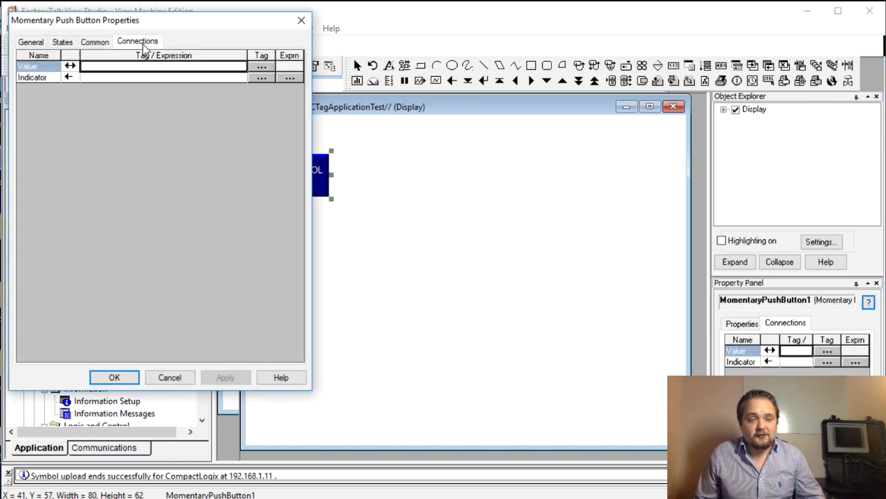
pyautogui.click(261, 67)
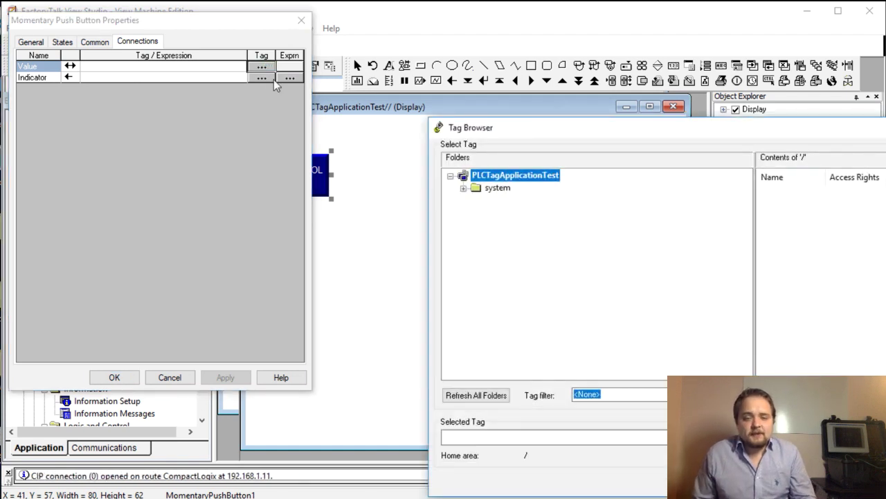
pyautogui.click(498, 188)
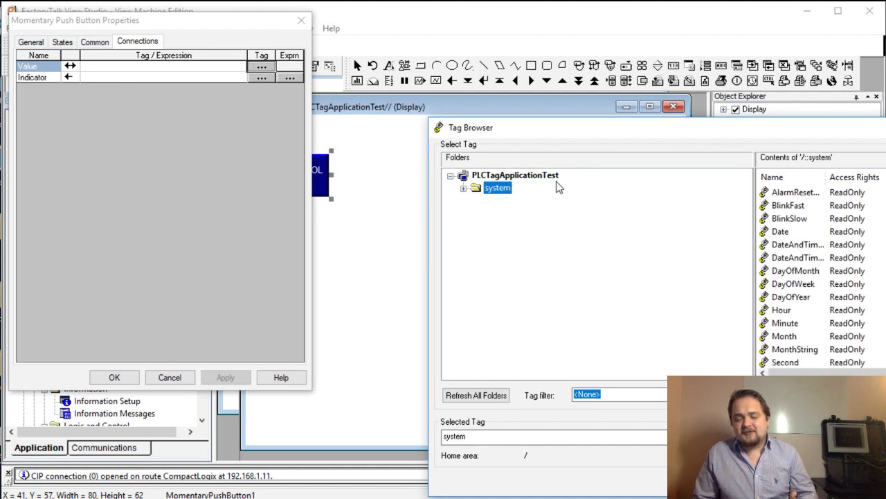
pyautogui.click(519, 176)
pyautogui.rightClick(519, 179)
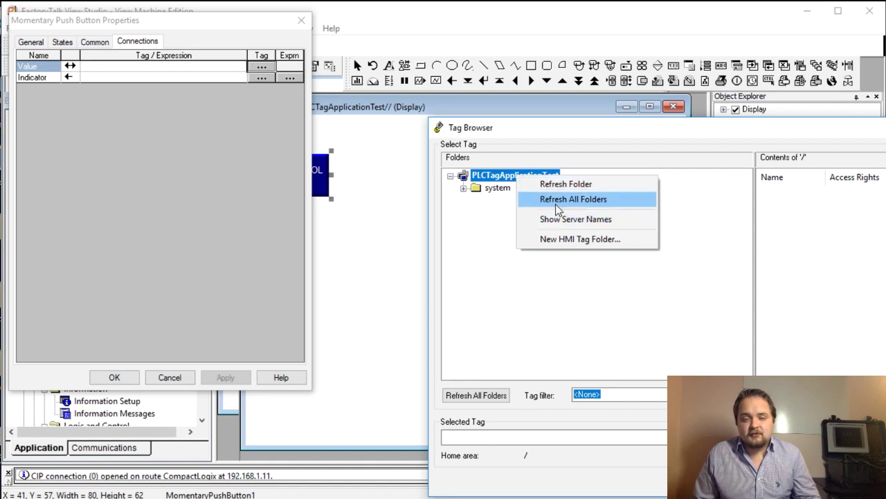
pyautogui.click(532, 199)
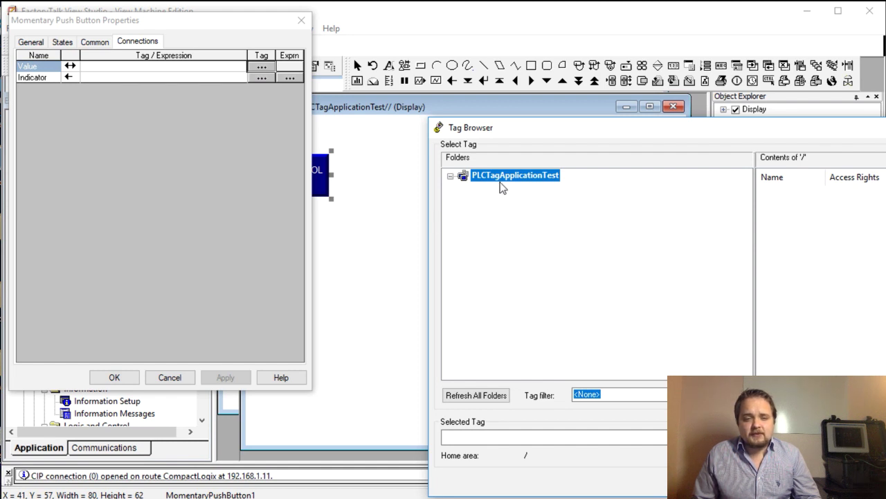
pyautogui.click(450, 176)
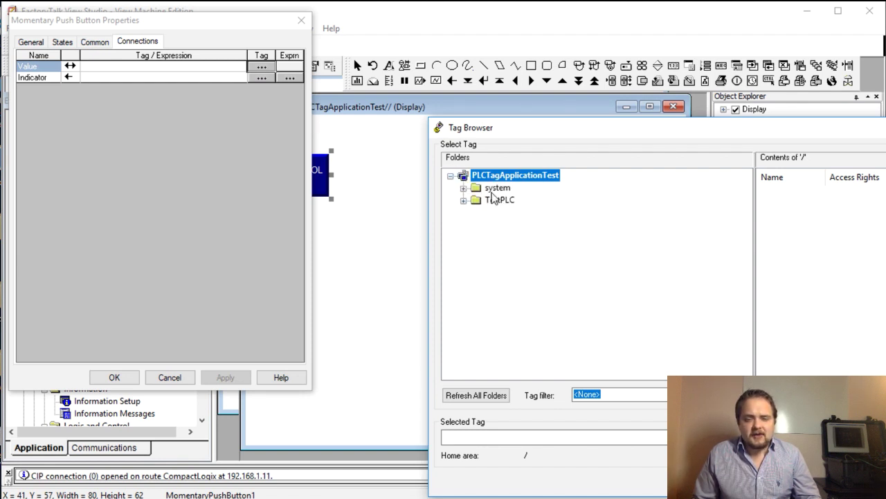
# Expand TestPLC > Online > Program:TestProgram and list the HMI_BOOL array members
pyautogui.click(494, 200)
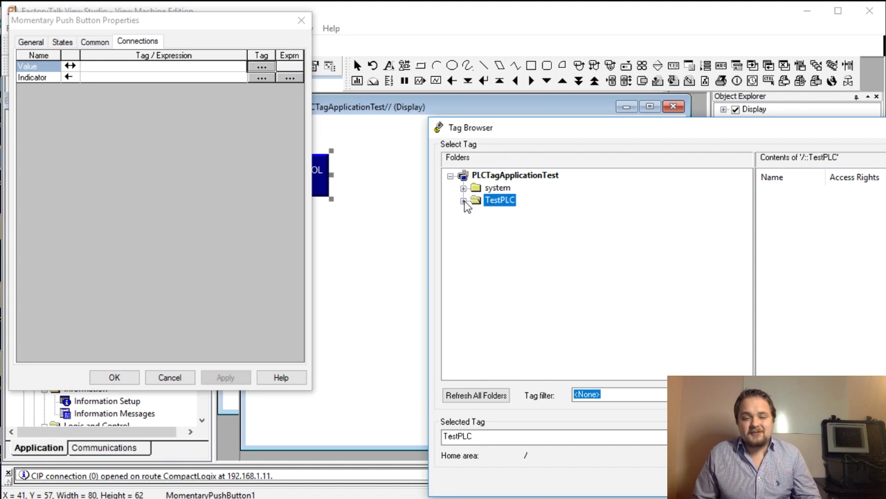
pyautogui.click(463, 200)
pyautogui.click(509, 226)
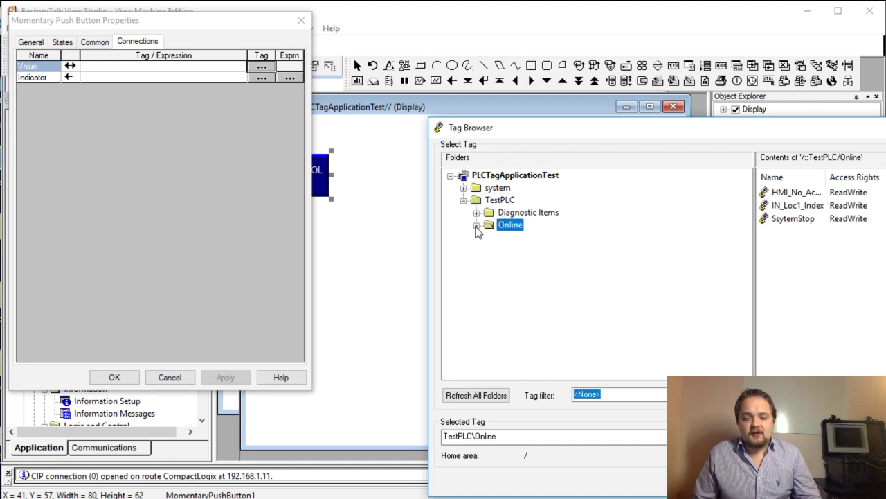
pyautogui.click(476, 225)
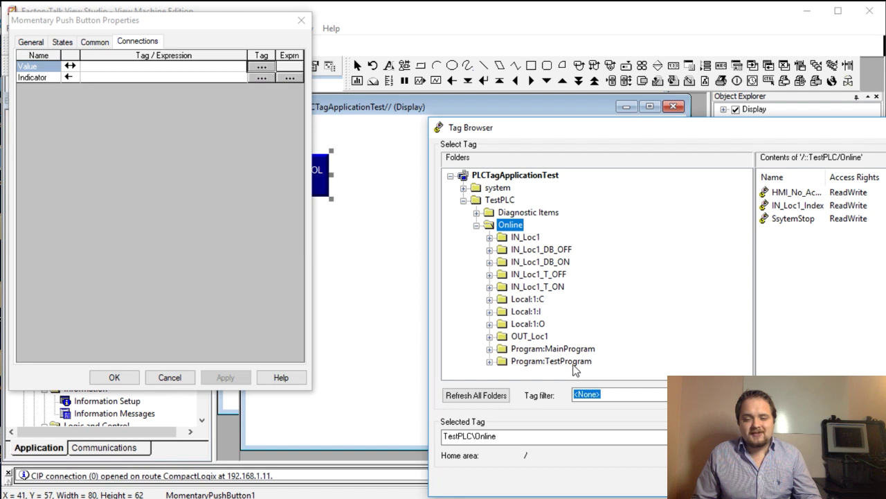
pyautogui.click(506, 362)
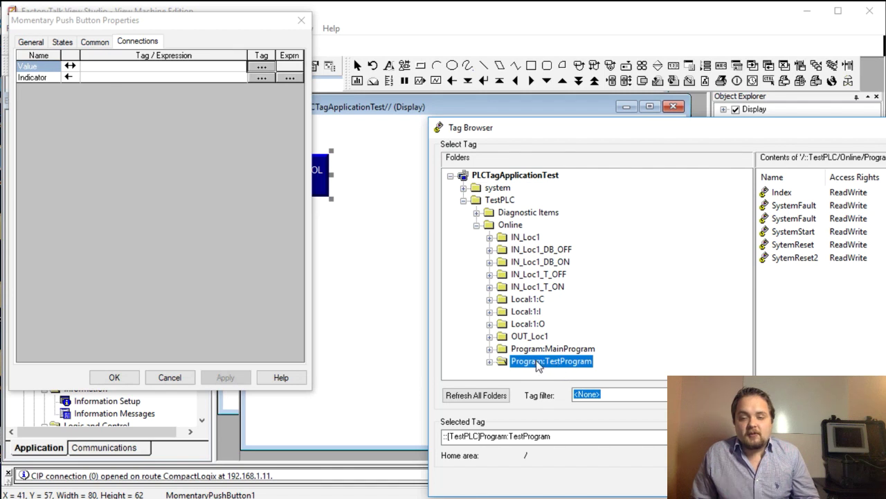
pyautogui.click(490, 361)
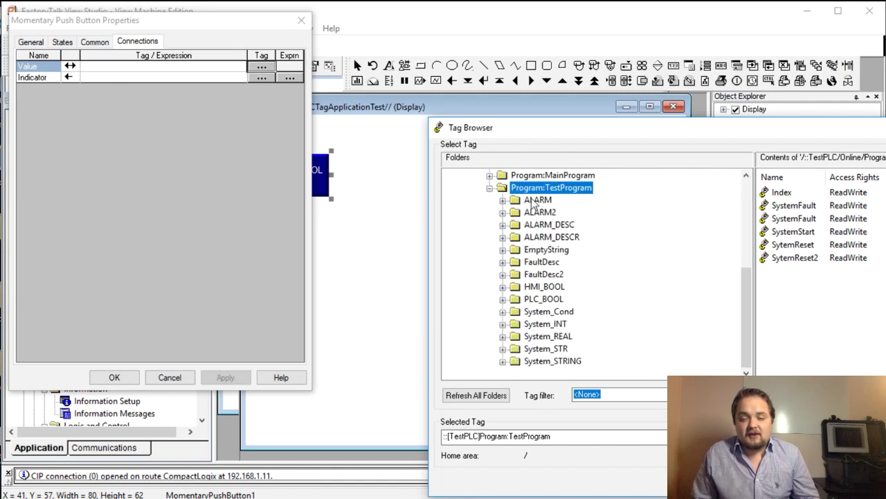
pyautogui.click(527, 287)
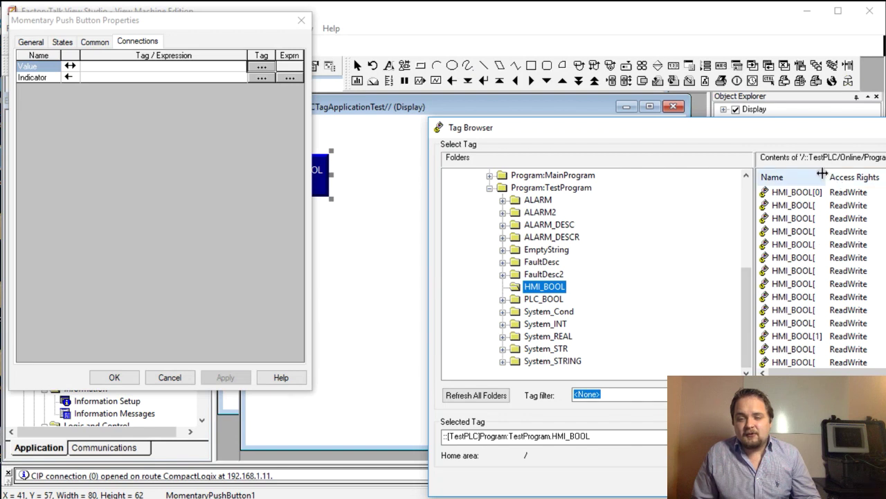
# Select HMI_BOOL[0] in the Tag Browser and copy its full tag path
pyautogui.moveTo(822, 173); pyautogui.dragTo(840, 174)
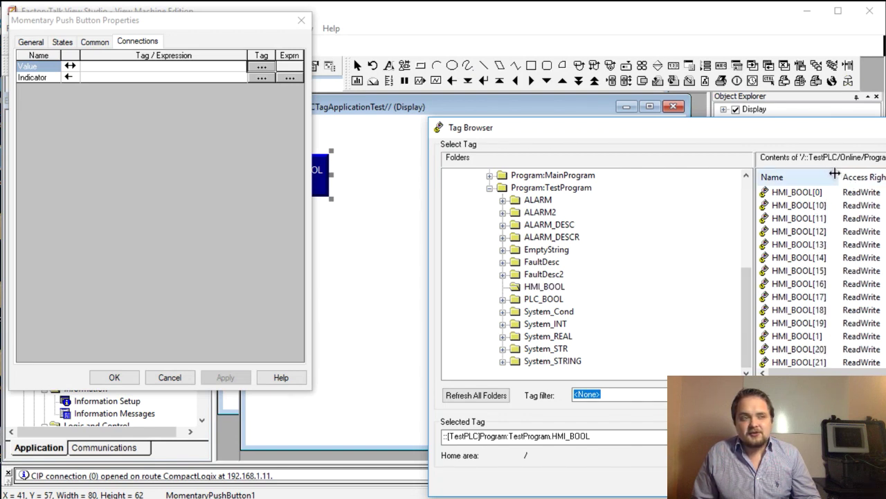
pyautogui.click(813, 198)
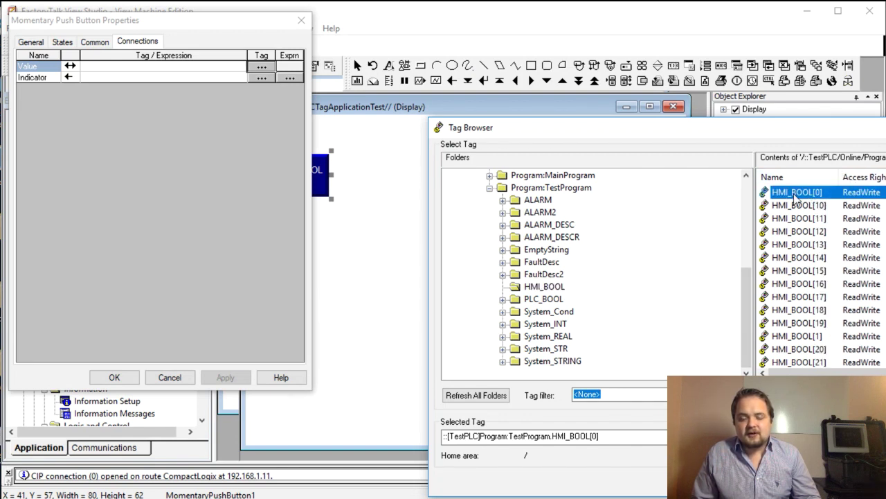
pyautogui.click(797, 205)
pyautogui.click(795, 194)
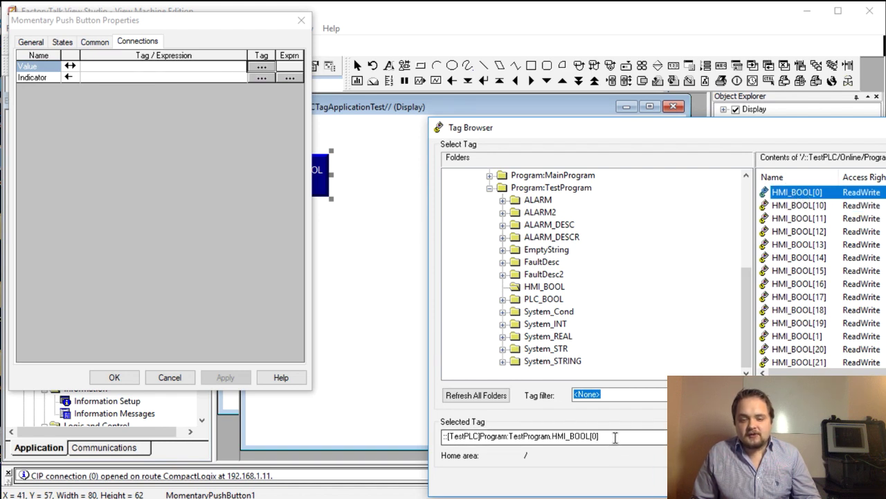
pyautogui.moveTo(615, 437); pyautogui.dragTo(438, 436)
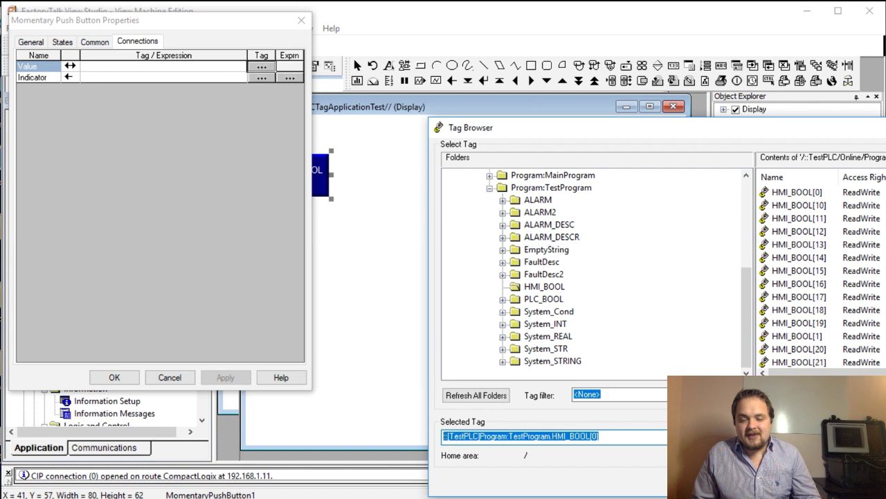
pyautogui.press('Escape')
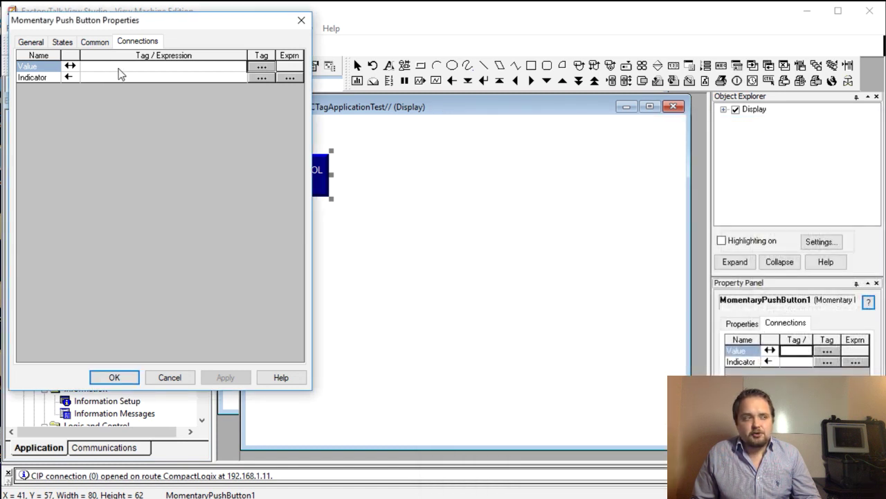
# Paste {::[TestPLC]Program:TestProgram.HMI_BOOL[0]} as the button's Value connection and apply it
pyautogui.write('{::[TestPLC]Program:TestProgram.HMI_BOOL[0]}')
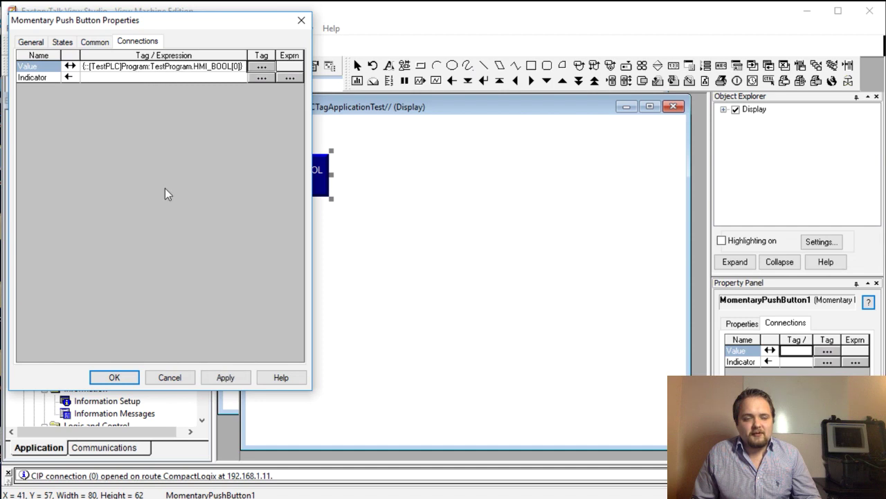
pyautogui.click(225, 378)
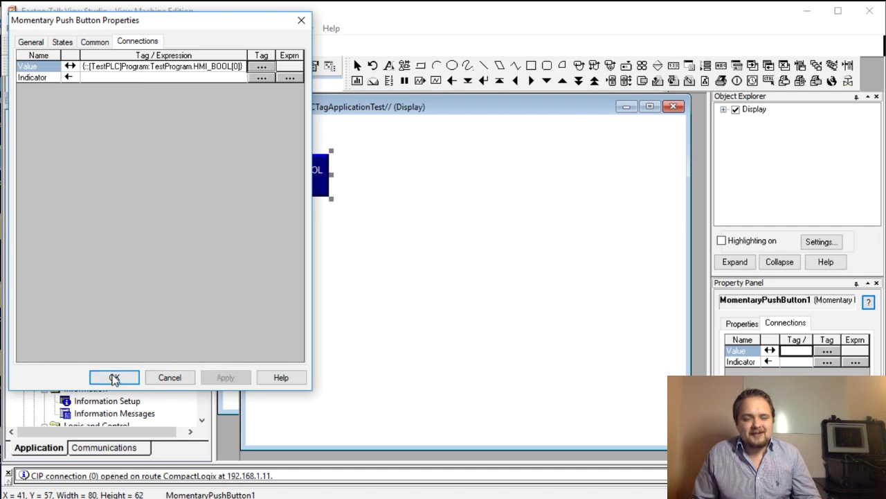
pyautogui.click(114, 377)
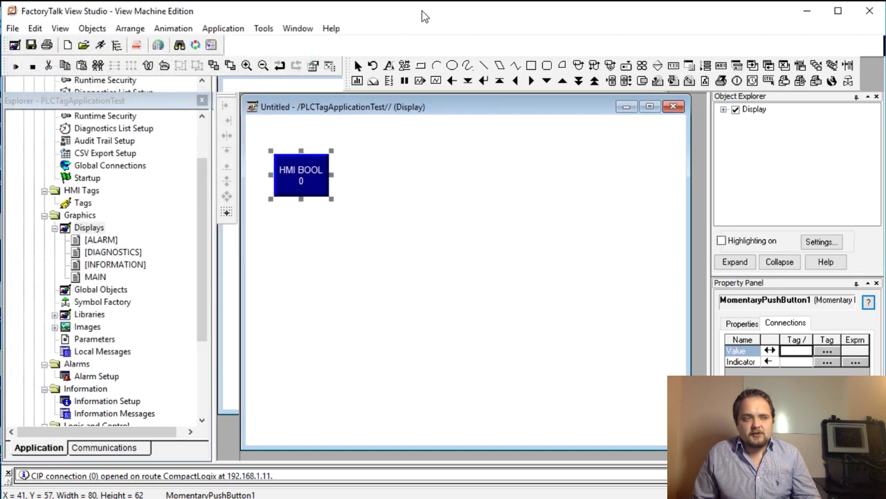
pyautogui.moveTo(456, 16); pyautogui.dragTo(324, 19)
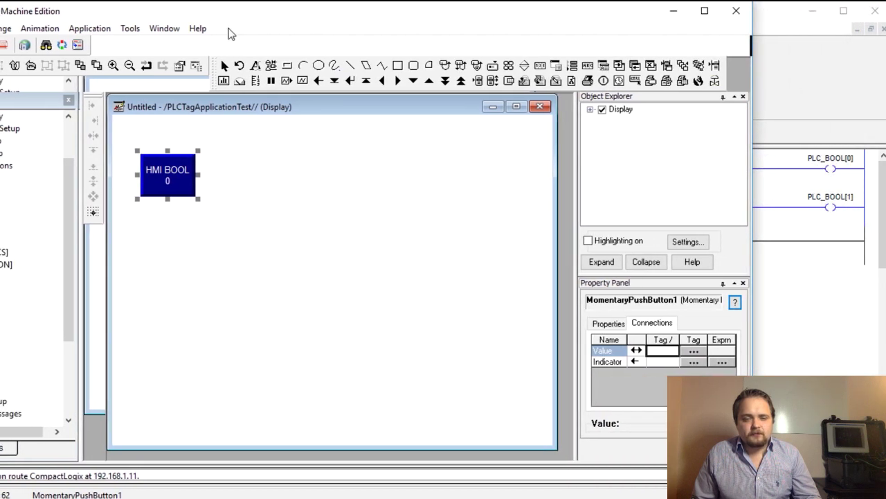
pyautogui.moveTo(263, 20); pyautogui.dragTo(302, 20)
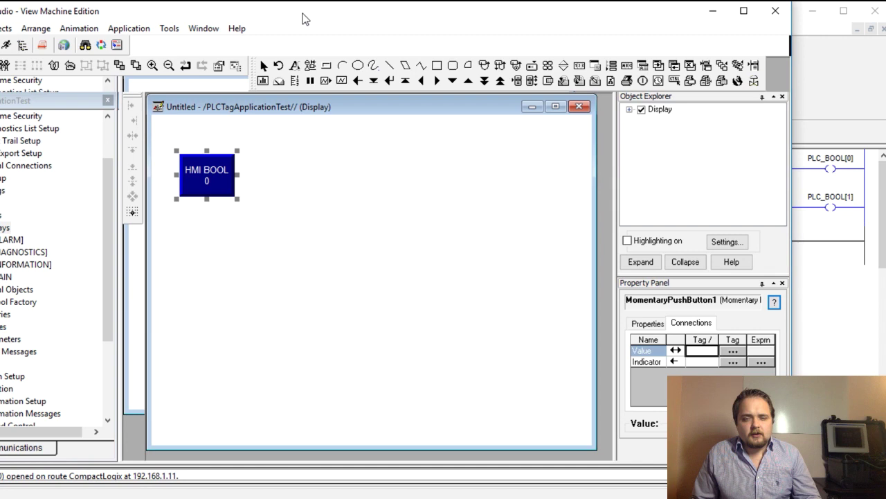
pyautogui.moveTo(234, 16); pyautogui.dragTo(235, 17)
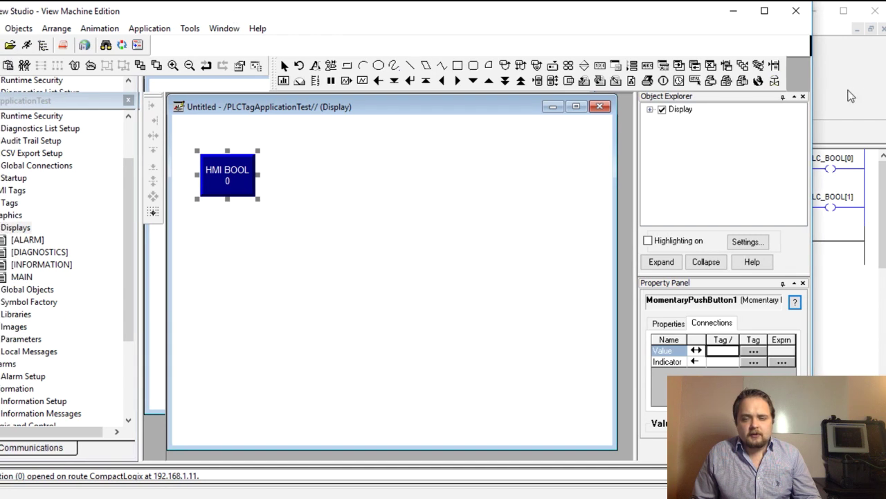
# Finalize all pending _03_HMI edits in the running controller
pyautogui.click(851, 97)
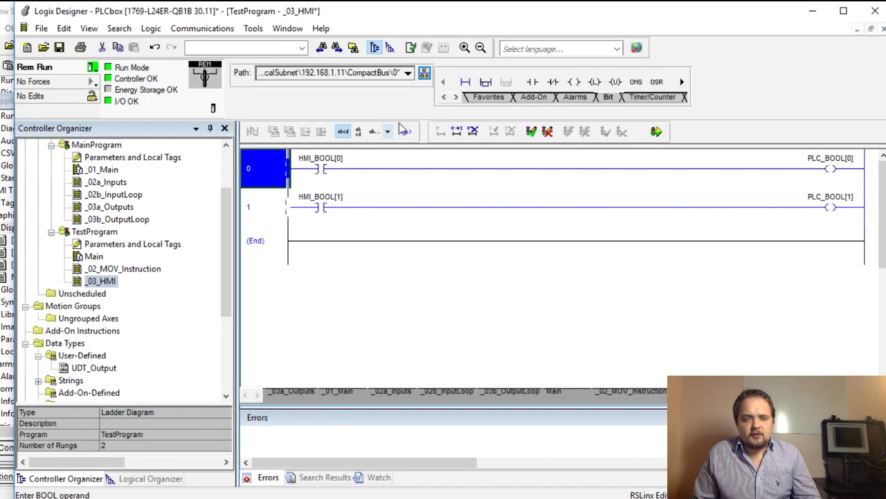
pyautogui.click(655, 131)
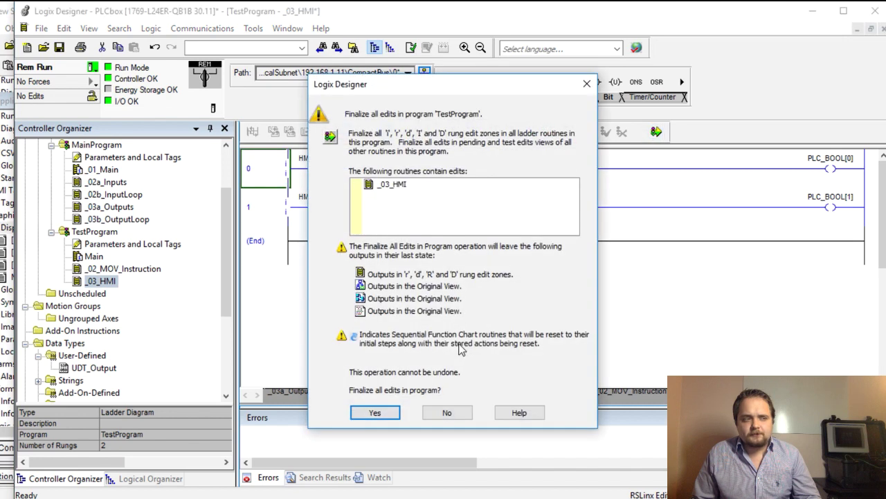
pyautogui.click(374, 412)
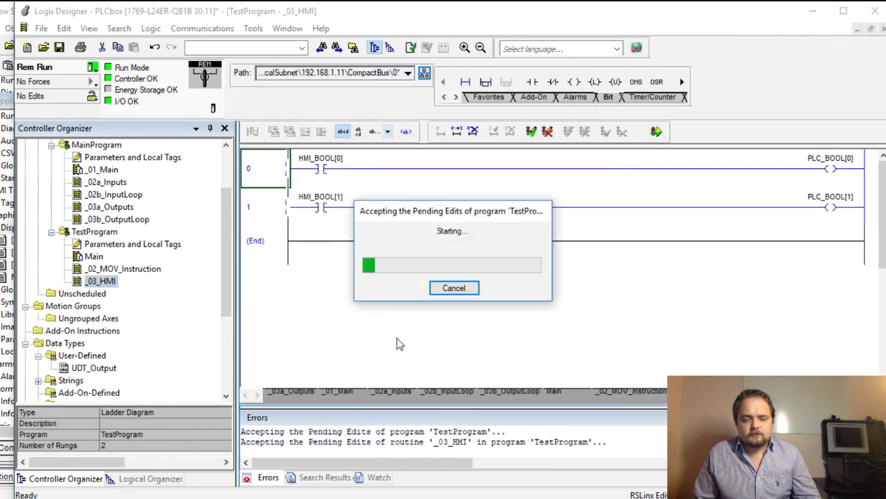
# Add a Main rung 1 whose JSR calls the _03_HMI routine
pyautogui.doubleClick(94, 256)
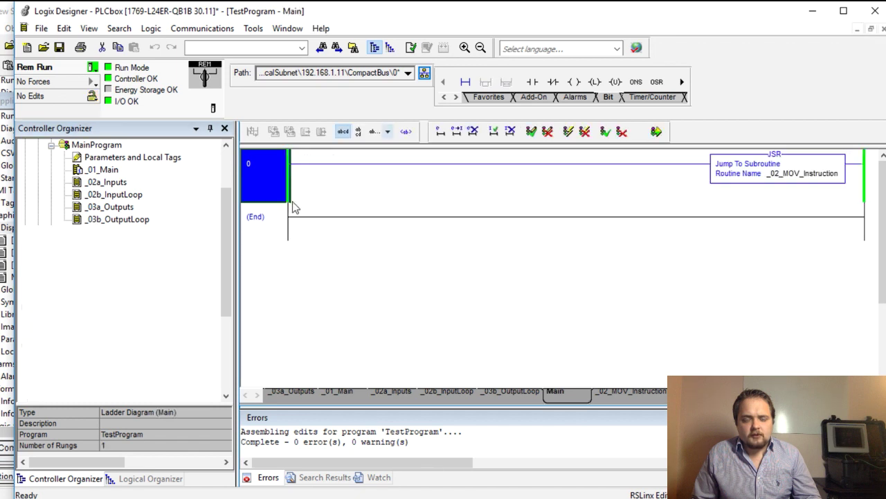
pyautogui.hotkey('ctrl', 'v')
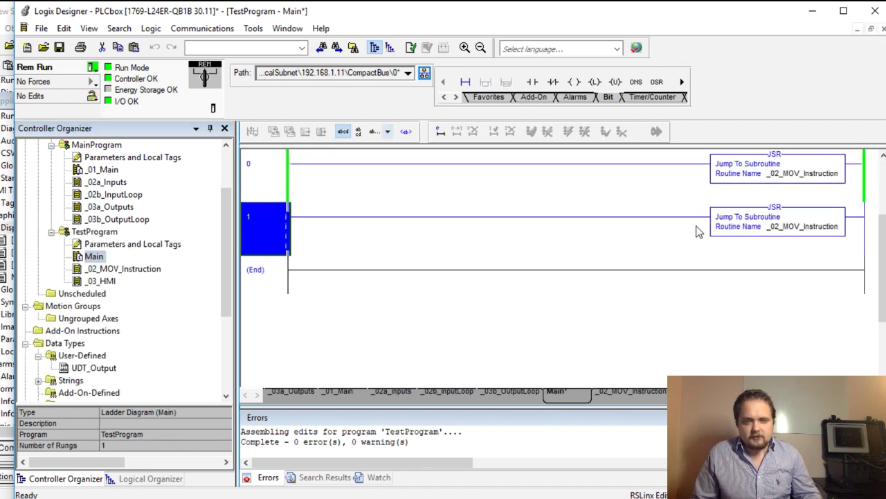
pyautogui.click(765, 228)
pyautogui.click(765, 229)
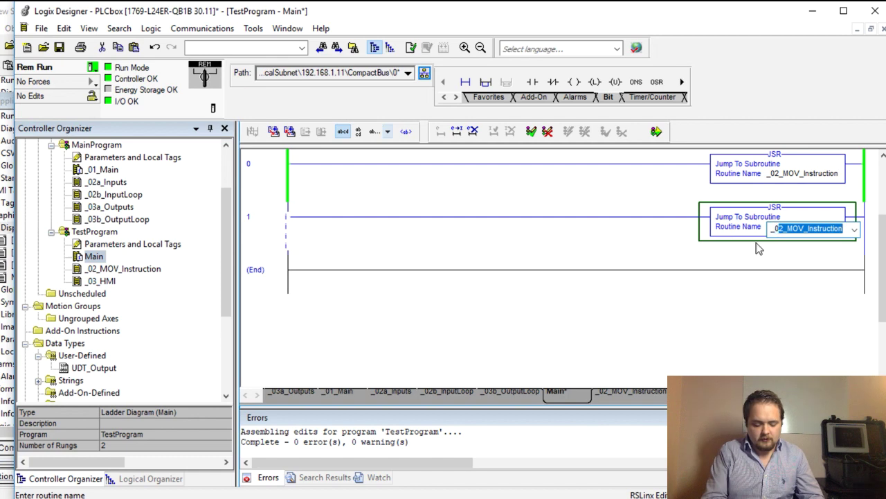
pyautogui.write('_03_HMI')
pyautogui.press('Return')
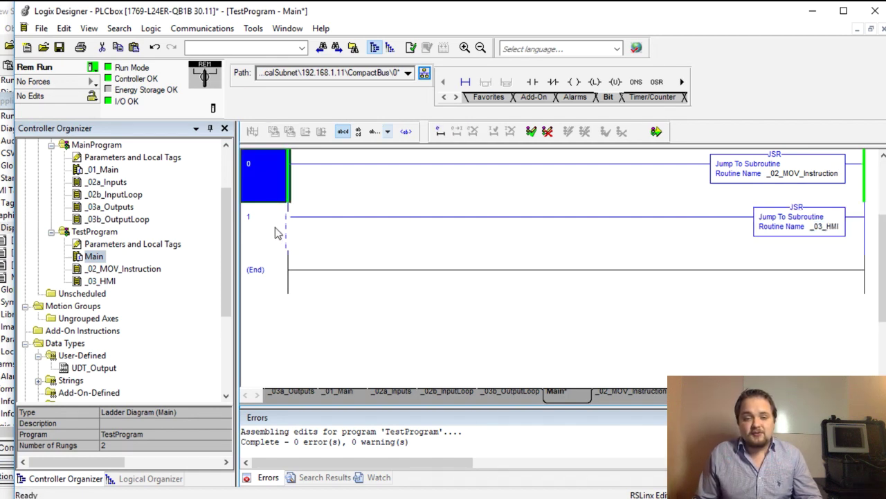
# Finalize the Main edits online and open the _03_HMI routine
pyautogui.click(279, 225)
pyautogui.click(656, 131)
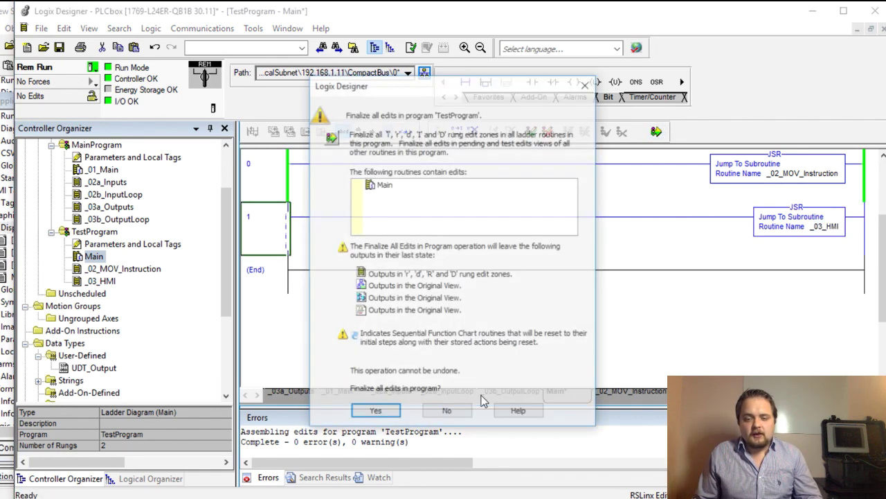
pyautogui.click(385, 415)
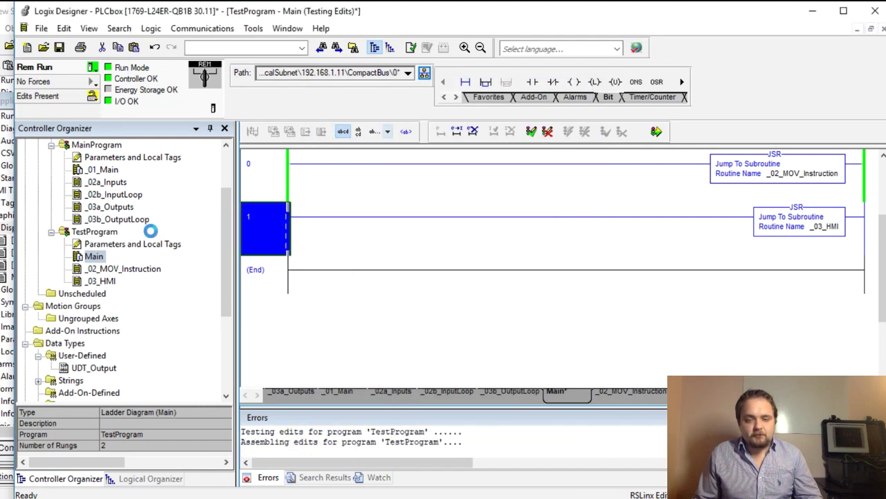
pyautogui.doubleClick(101, 281)
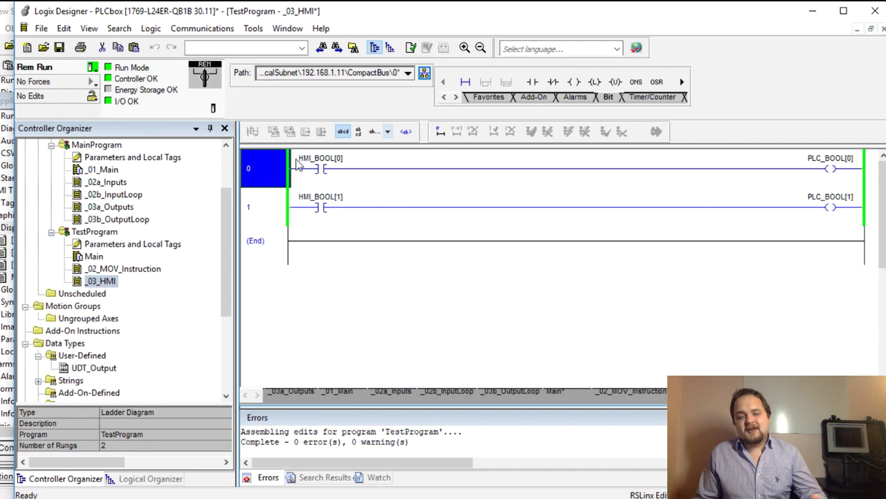
# Duplicate the HMI BOOL 0 push button and place the copy below the original
pyautogui.click(3, 11)
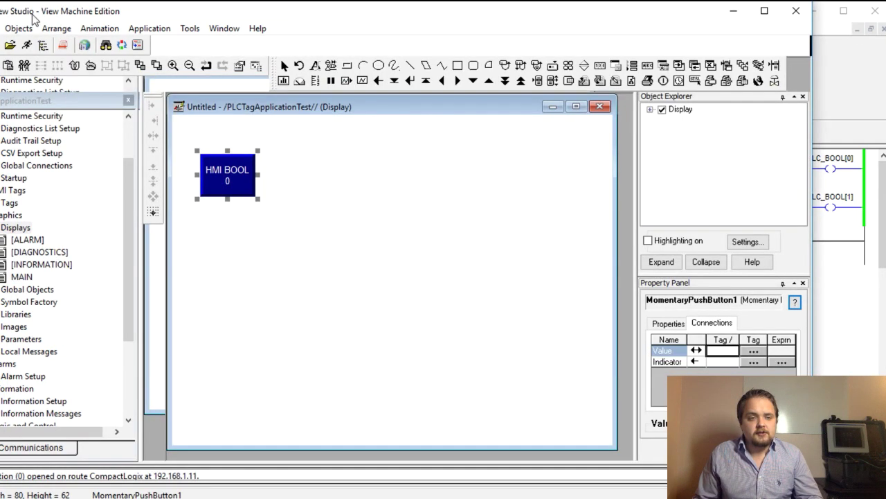
pyautogui.moveTo(200, 16); pyautogui.dragTo(216, 16)
pyautogui.click(246, 183)
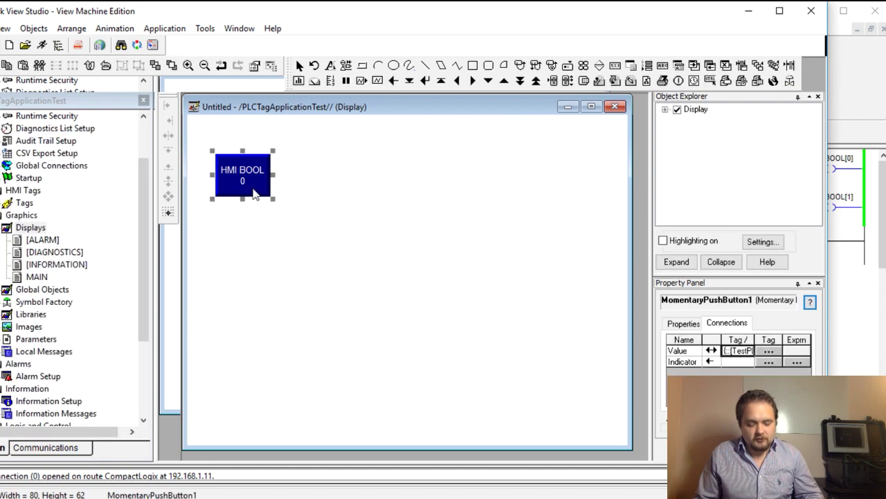
pyautogui.hotkey('ctrl', 'd')
pyautogui.moveTo(259, 189); pyautogui.dragTo(252, 243)
pyautogui.doubleClick(252, 242)
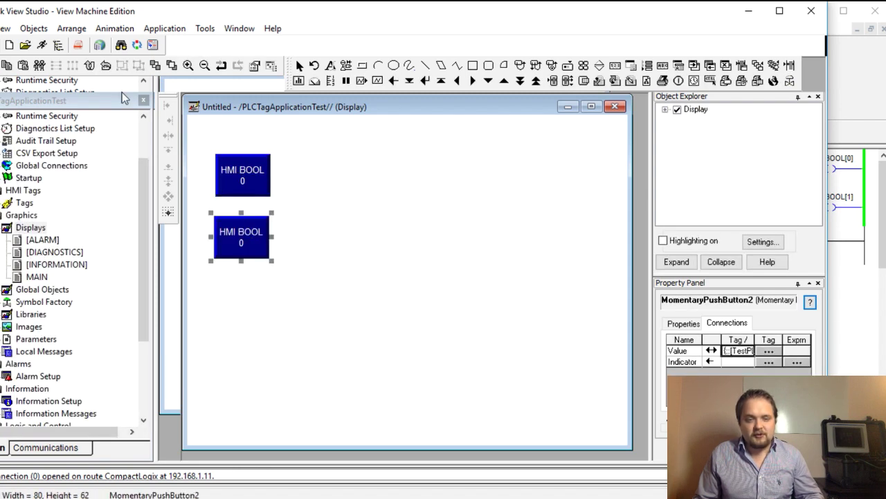
# Change the copy's caption to 'HMI BOOL 1' and its Value tag to HMI_BOOL[1]
pyautogui.click(34, 46)
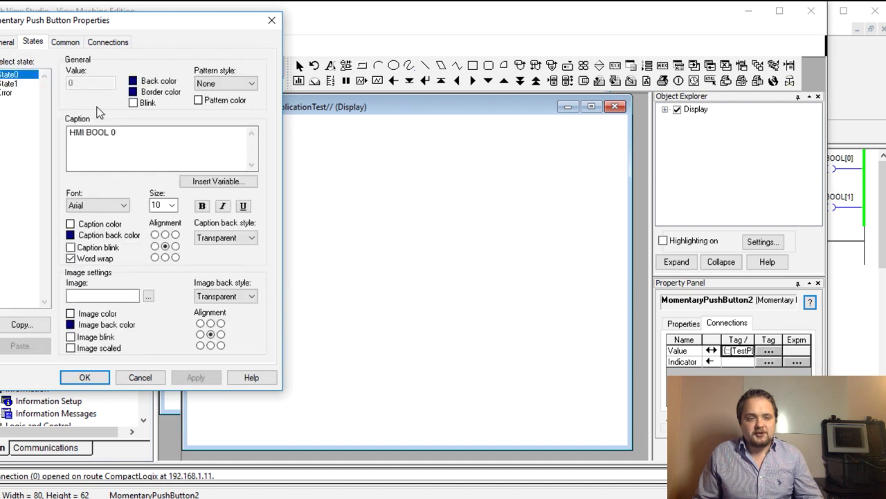
pyautogui.click(130, 132)
pyautogui.click(132, 132)
pyautogui.press('BackSpace')
pyautogui.write('1')
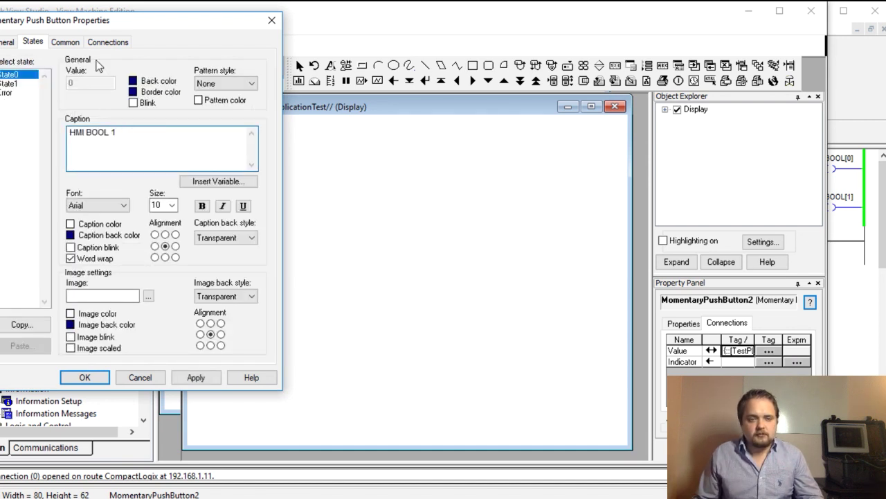
pyautogui.click(105, 42)
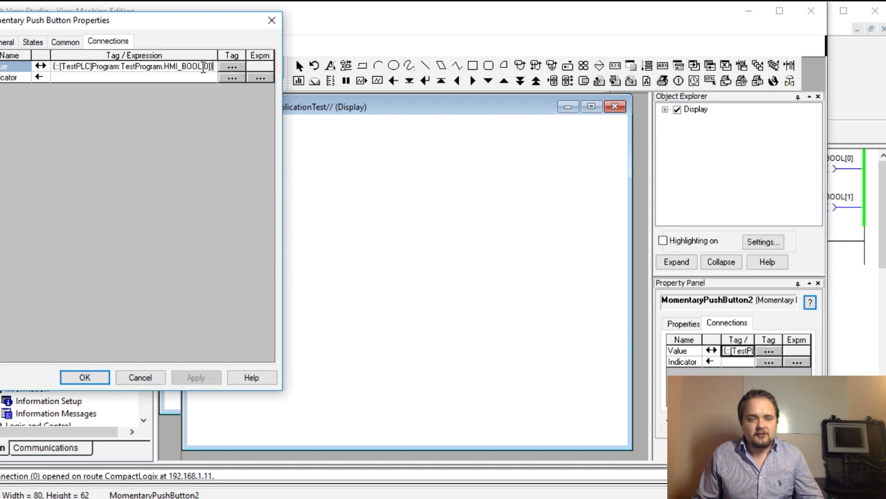
pyautogui.press('BackSpace')
pyautogui.write('1')
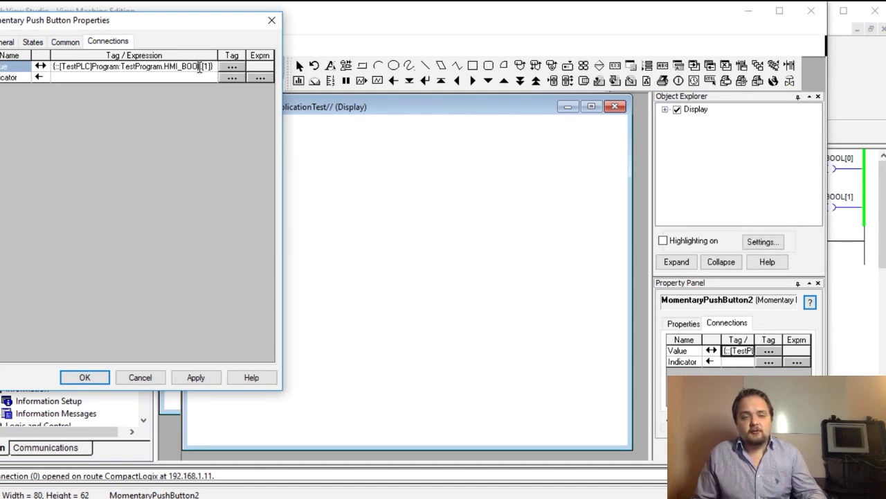
pyautogui.moveTo(215, 67); pyautogui.dragTo(13, 73)
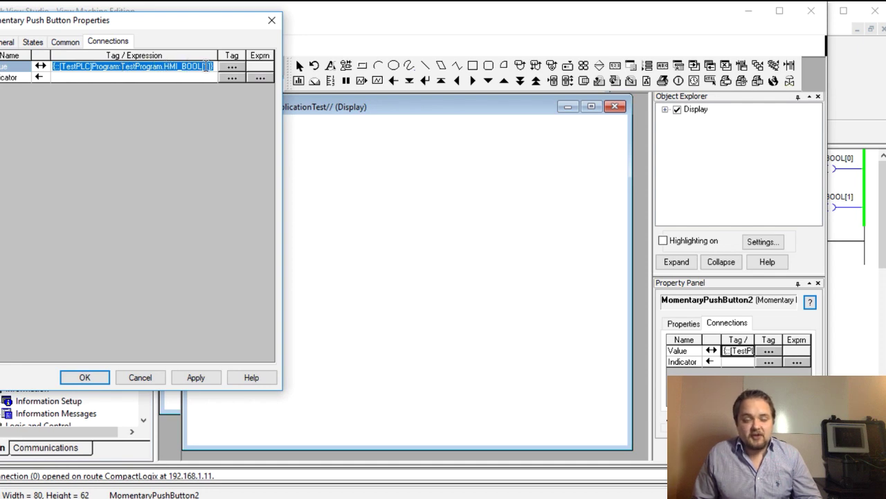
pyautogui.click(194, 377)
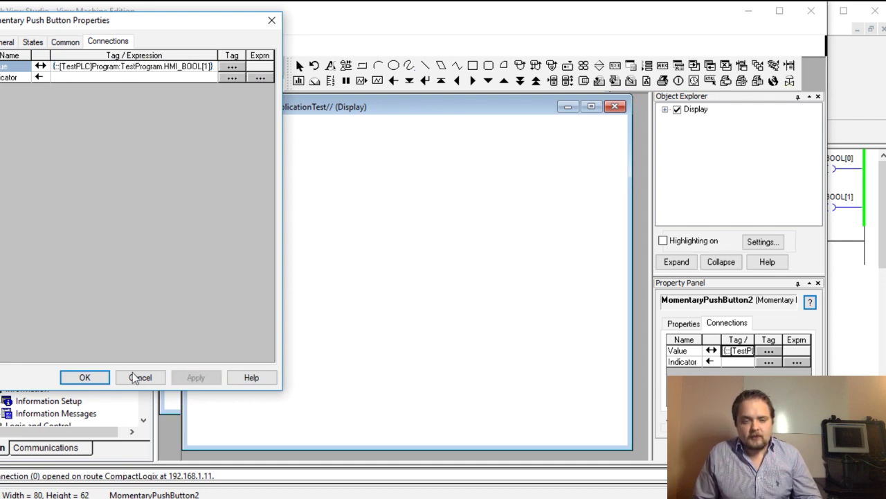
pyautogui.click(85, 376)
pyautogui.click(308, 228)
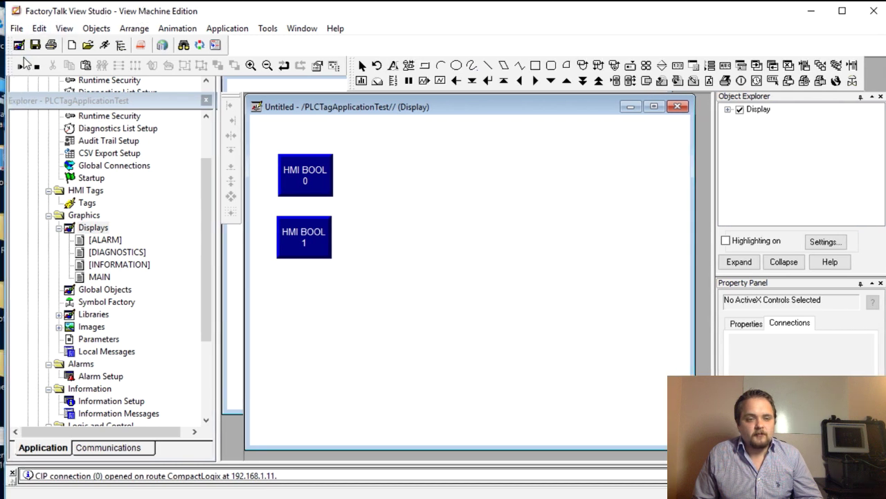
pyautogui.click(21, 66)
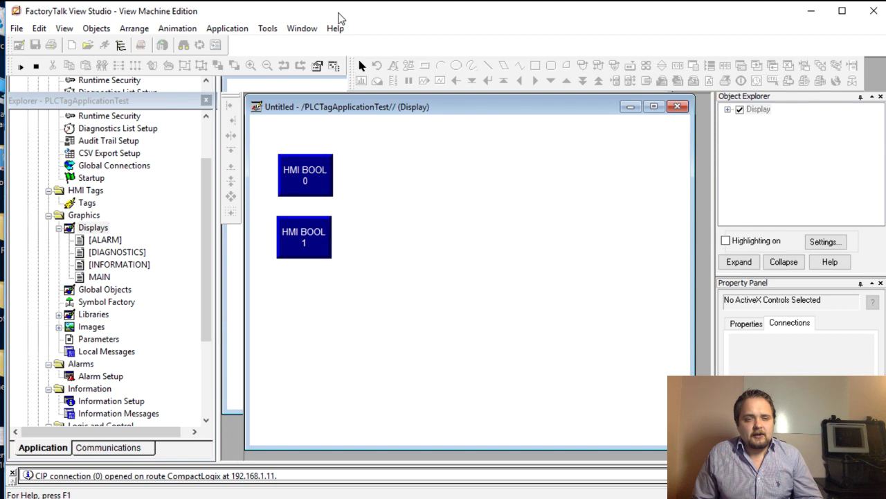
pyautogui.moveTo(341, 105); pyautogui.dragTo(344, 112)
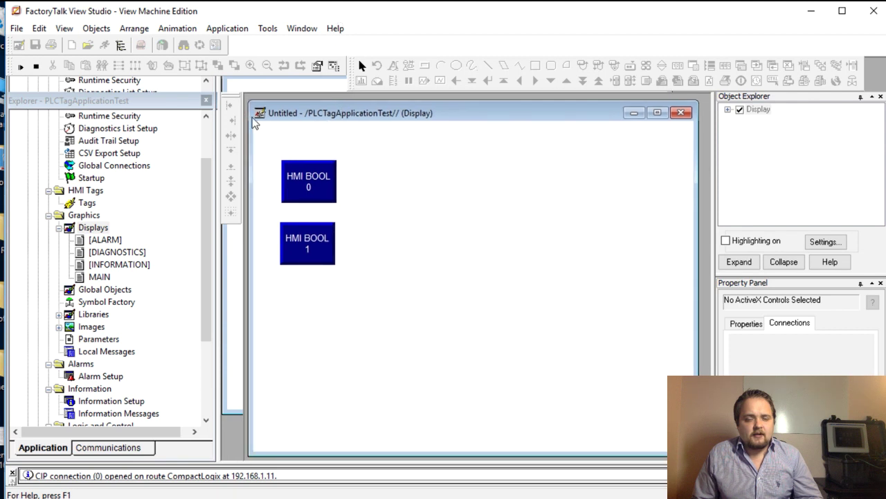
pyautogui.click(21, 67)
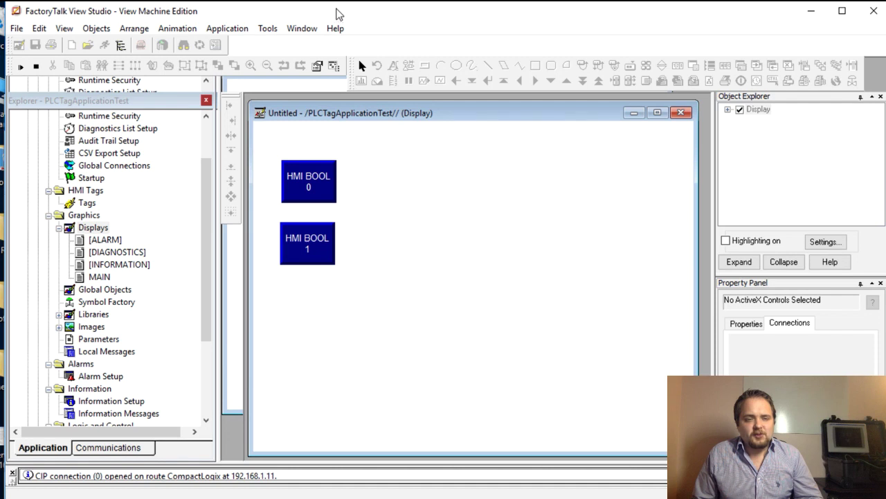
pyautogui.moveTo(339, 14); pyautogui.dragTo(250, 14)
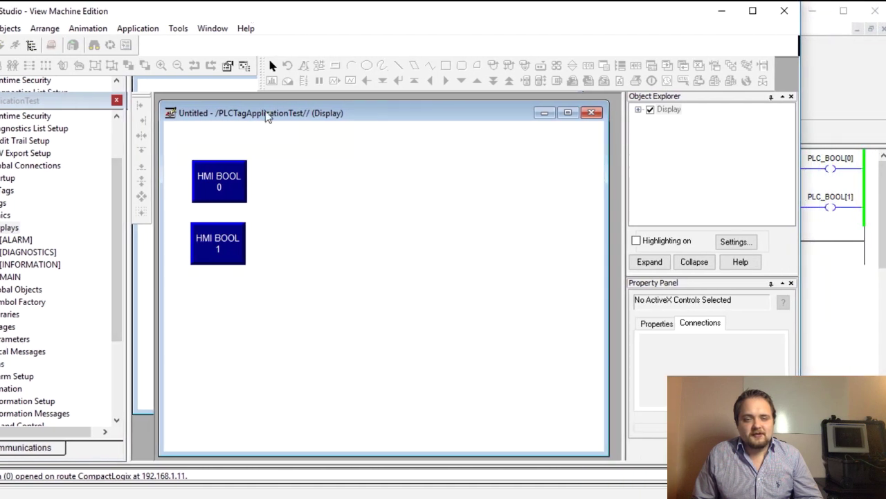
pyautogui.moveTo(266, 115); pyautogui.dragTo(269, 113)
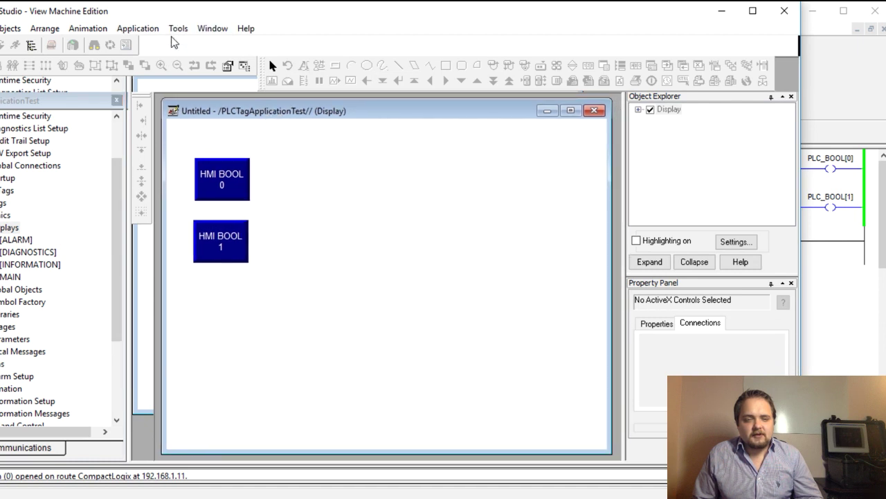
pyautogui.moveTo(175, 16); pyautogui.dragTo(229, 15)
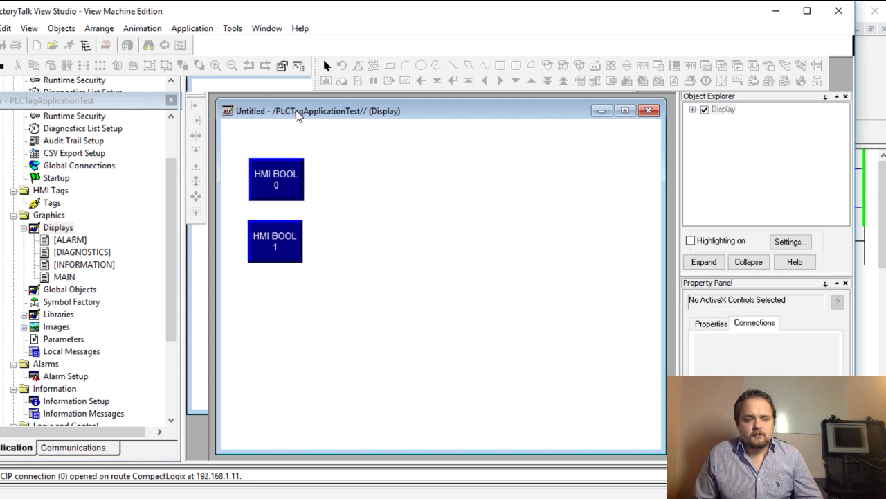
pyautogui.moveTo(296, 113)
pyautogui.mouseDown()
pyautogui.moveTo(277, 111)
pyautogui.moveTo(286, 112)
pyautogui.mouseUp()
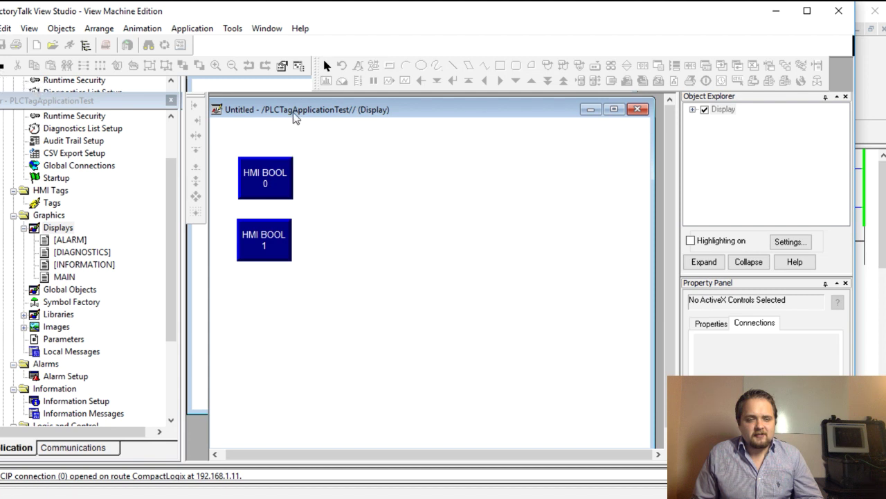
pyautogui.moveTo(294, 111); pyautogui.dragTo(308, 115)
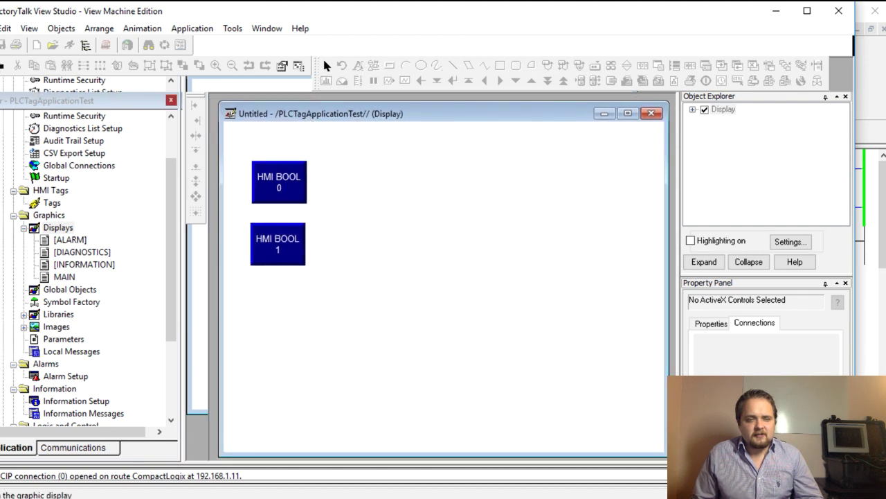
pyautogui.moveTo(380, 14); pyautogui.dragTo(307, 12)
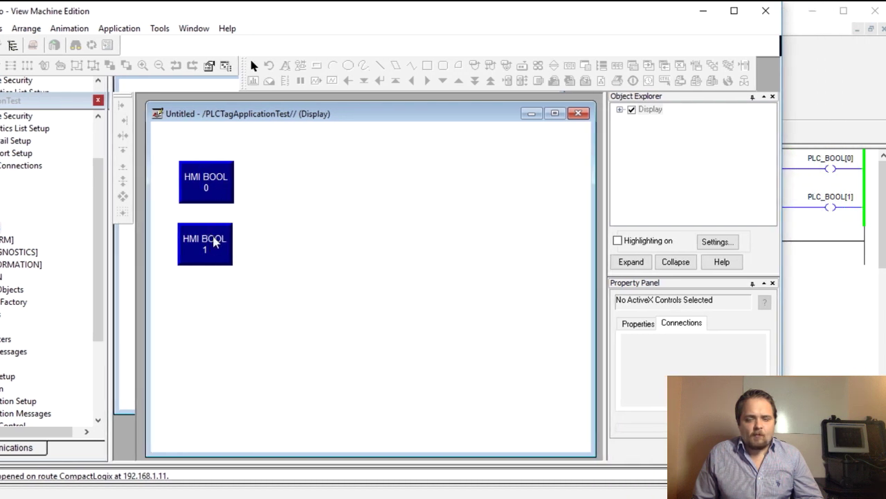
pyautogui.click(214, 176)
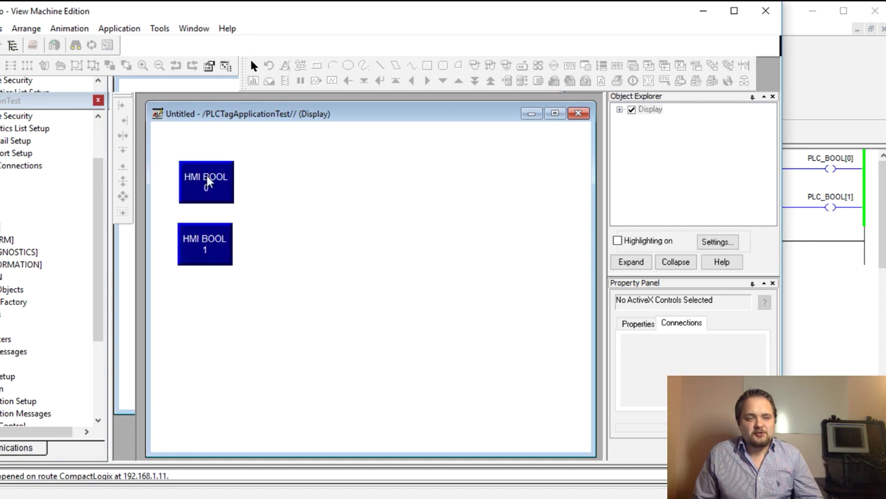
pyautogui.click(208, 181)
pyautogui.click(205, 251)
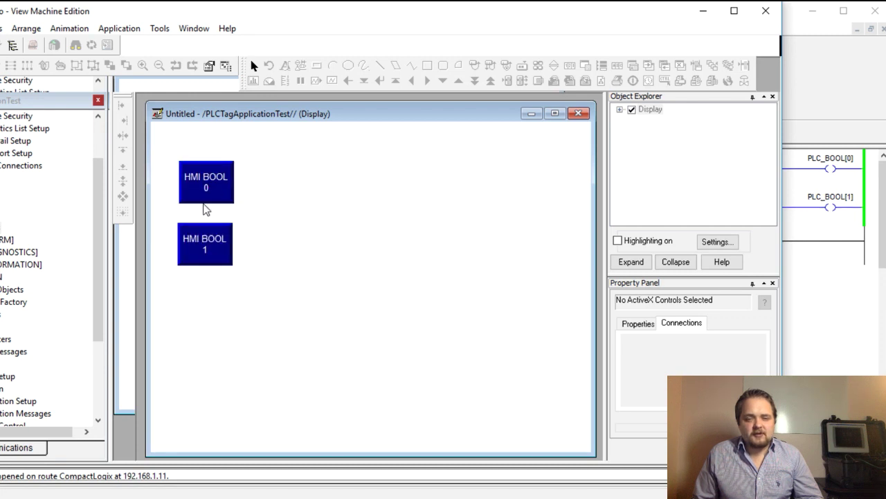
pyautogui.click(206, 200)
pyautogui.click(208, 202)
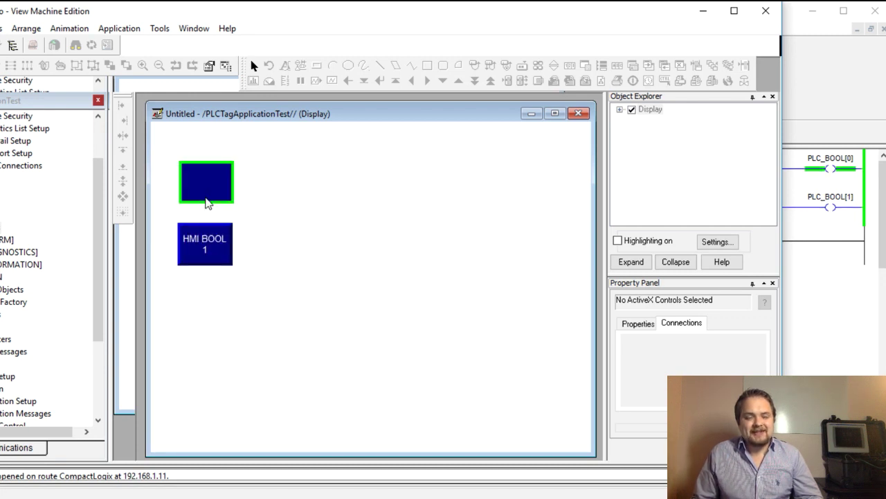
pyautogui.click(211, 250)
pyautogui.click(218, 195)
pyautogui.click(208, 246)
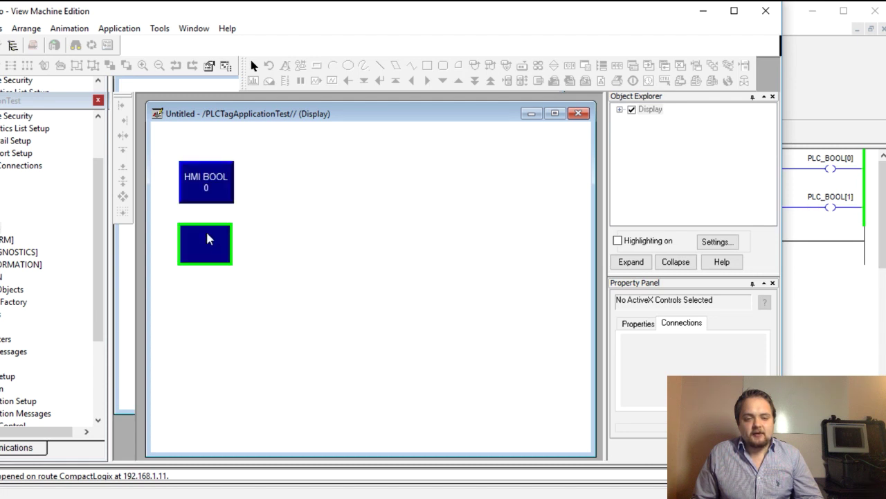
pyautogui.click(215, 199)
pyautogui.click(206, 248)
pyautogui.click(211, 198)
pyautogui.click(209, 255)
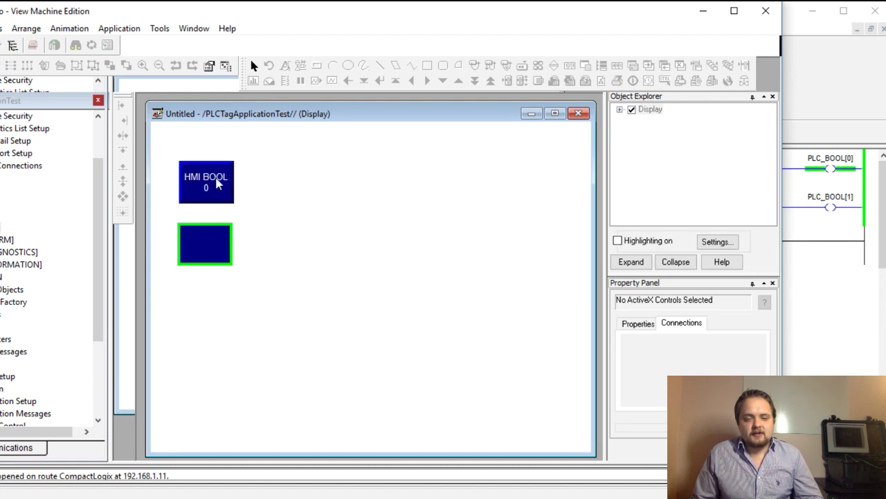
pyautogui.click(214, 184)
pyautogui.click(213, 191)
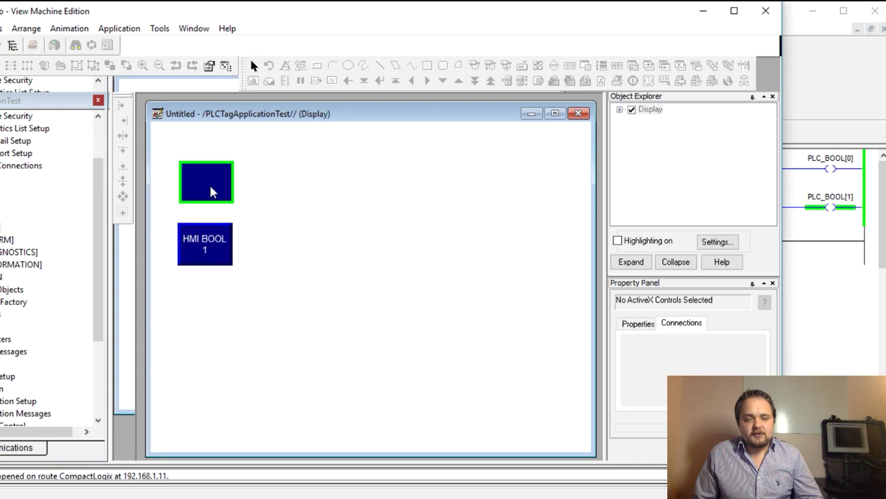
pyautogui.click(223, 236)
pyautogui.click(222, 177)
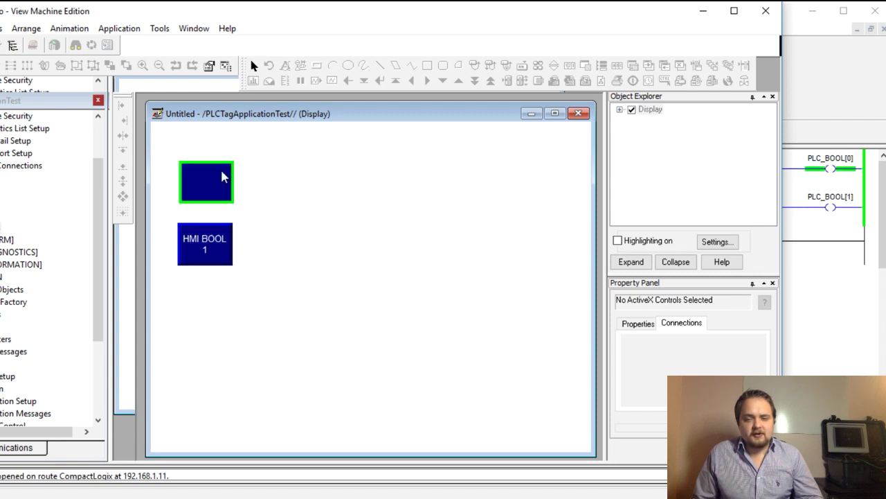
pyautogui.click(210, 242)
pyautogui.click(206, 190)
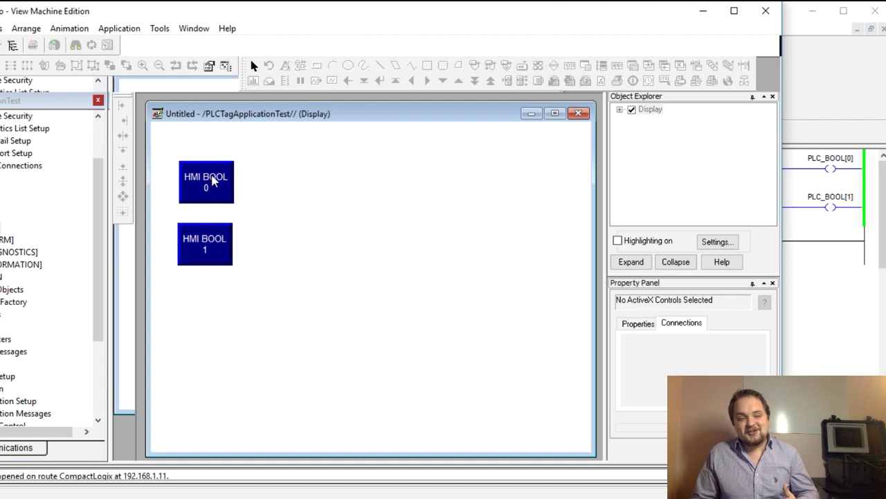
pyautogui.click(215, 179)
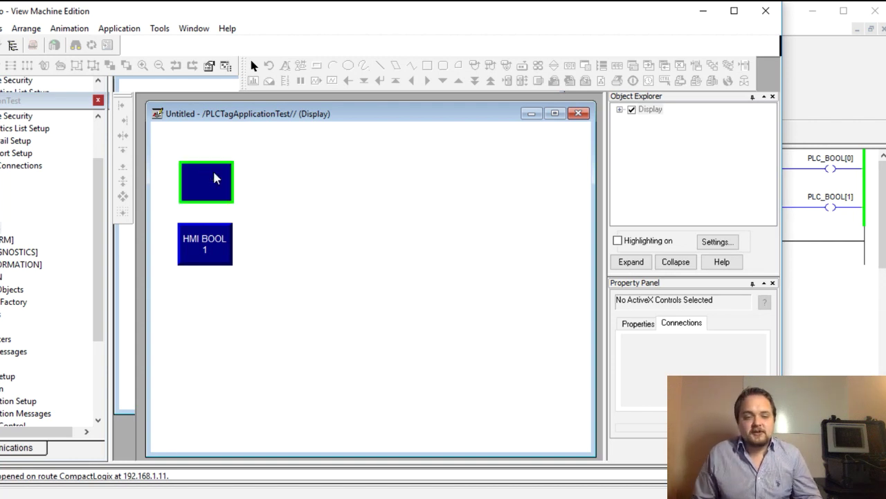
pyautogui.moveTo(251, 14); pyautogui.dragTo(324, 10)
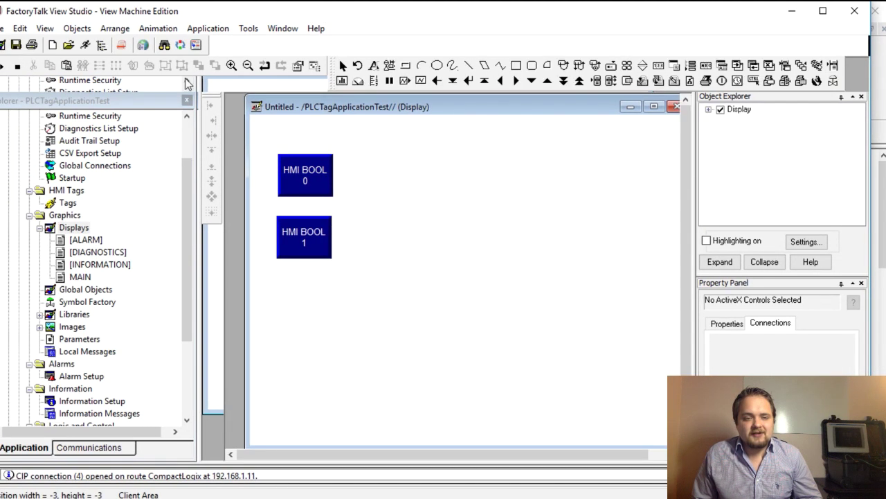
pyautogui.moveTo(585, 21); pyautogui.dragTo(544, 20)
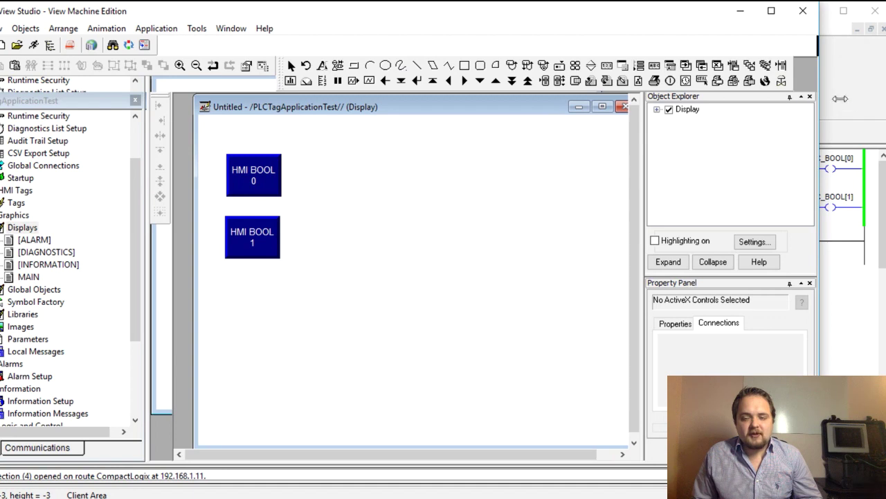
# Duplicate rung 1 as a new rung 2 and remove its contact
pyautogui.click(840, 98)
pyautogui.click(277, 217)
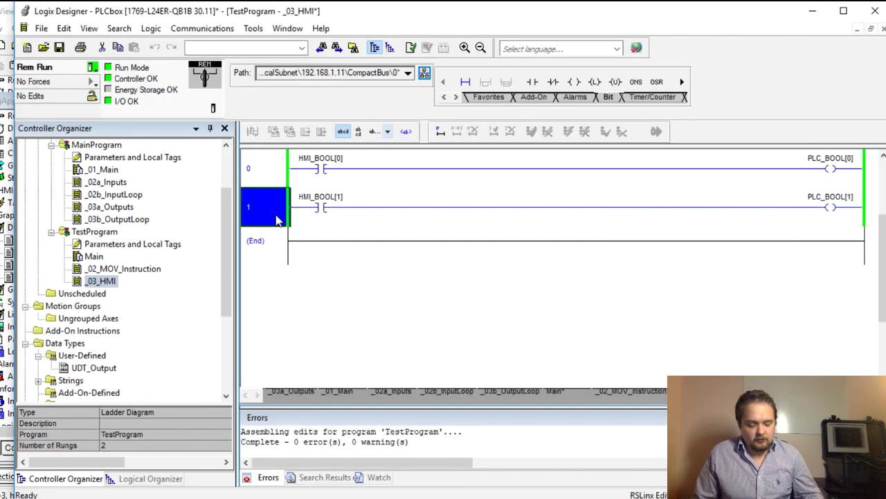
pyautogui.hotkey('ctrl', 'c')
pyautogui.hotkey('ctrl', 'v')
pyautogui.click(320, 244)
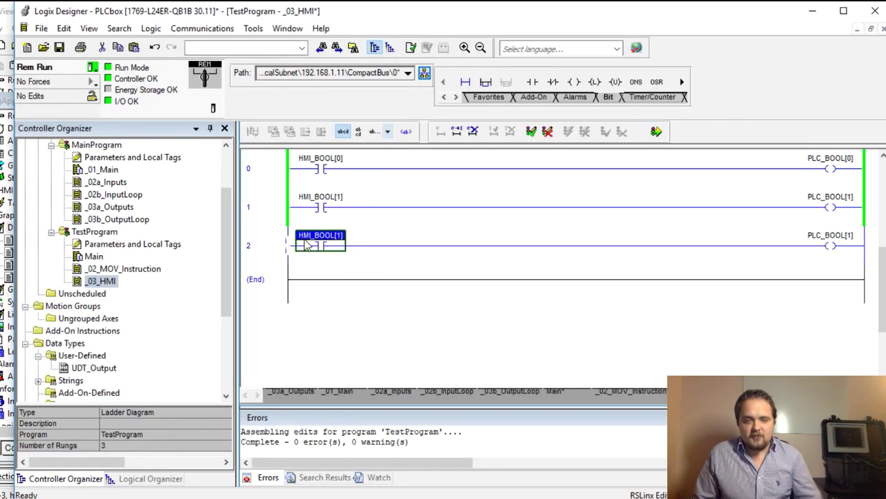
pyautogui.moveTo(320, 243); pyautogui.dragTo(734, 215)
# Replace rung 2's coil with a MOV whose Source is System_REAL[0]
pyautogui.doubleClick(811, 247)
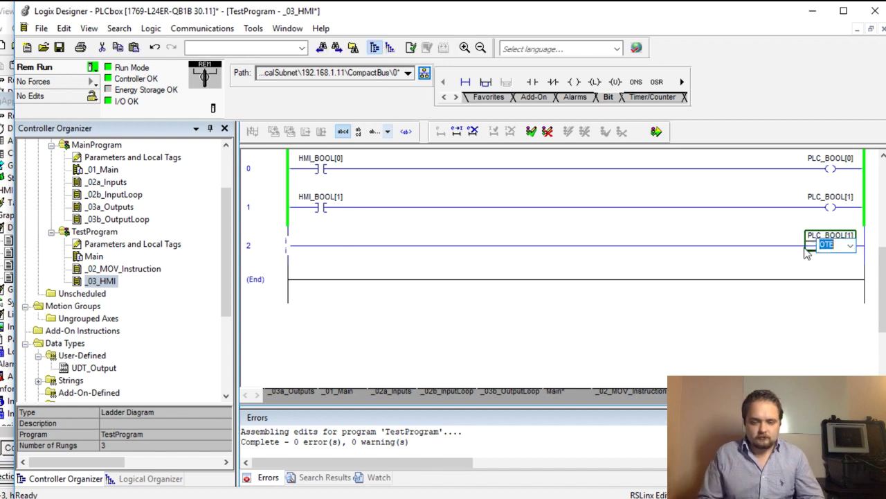
pyautogui.write('MOV')
pyautogui.press('Return')
pyautogui.doubleClick(807, 251)
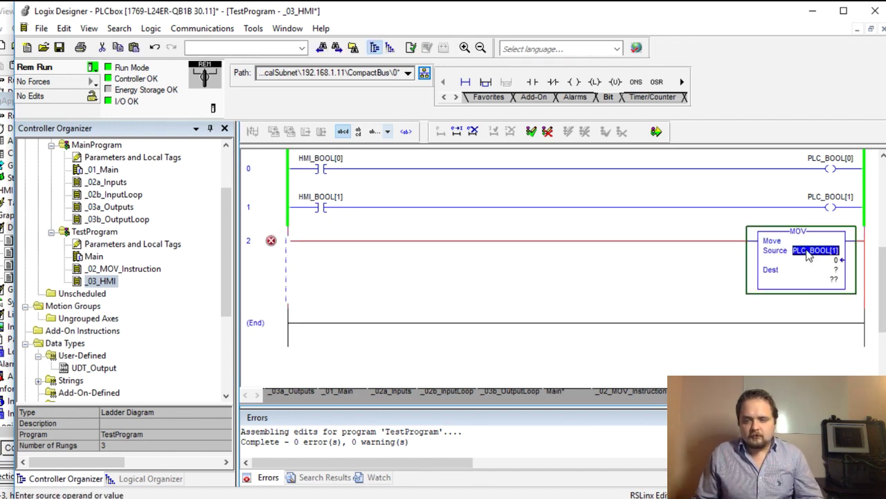
pyautogui.write('System')
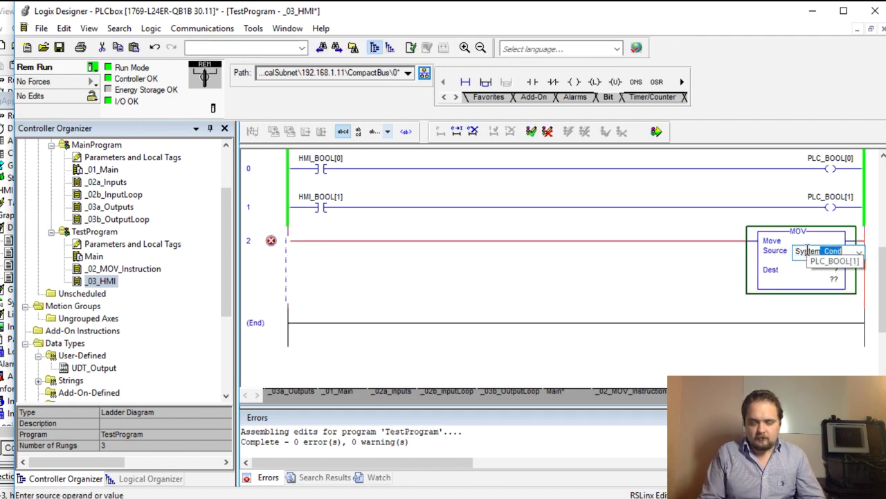
pyautogui.write('_ReAL')
pyautogui.press('Return')
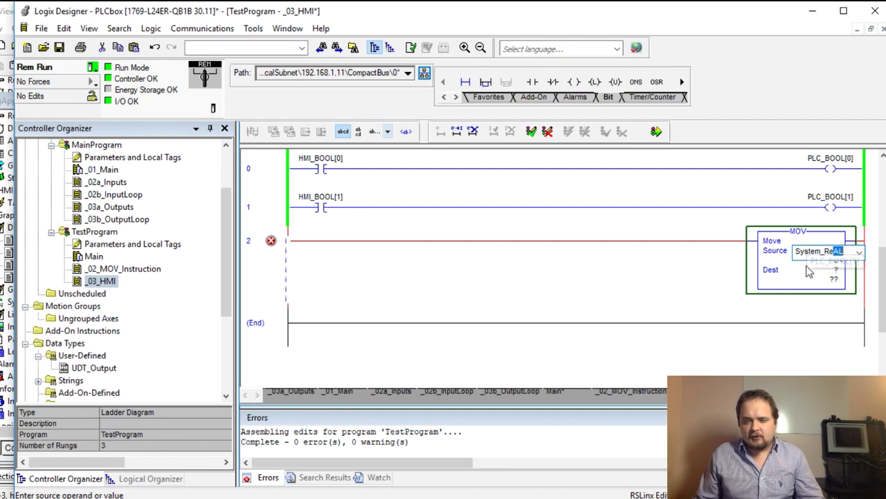
pyautogui.doubleClick(817, 252)
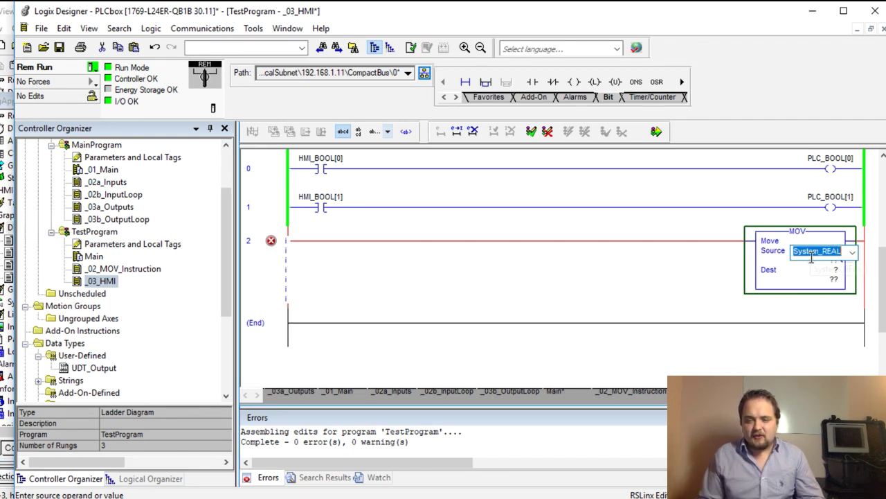
pyautogui.press('End')
pyautogui.write('[0]')
pyautogui.press('Return')
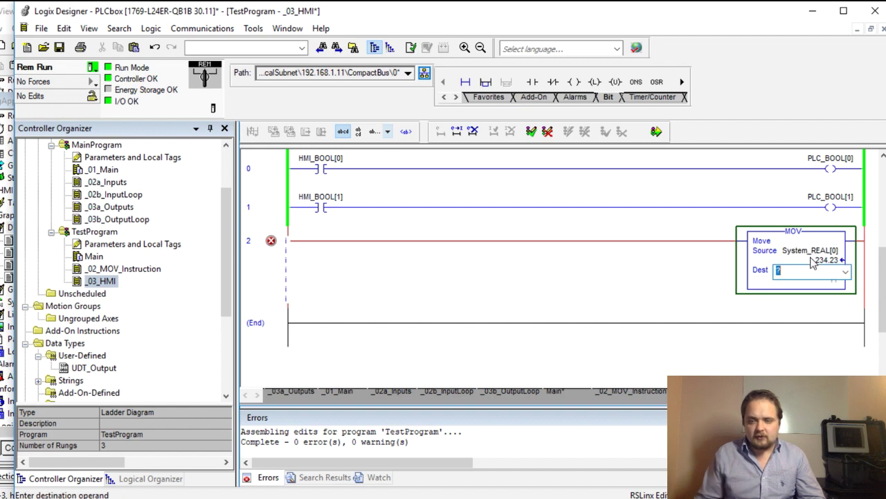
# Set the MOV Dest to System_REAL[2] and finalize the edits in the controller
pyautogui.doubleClick(815, 252)
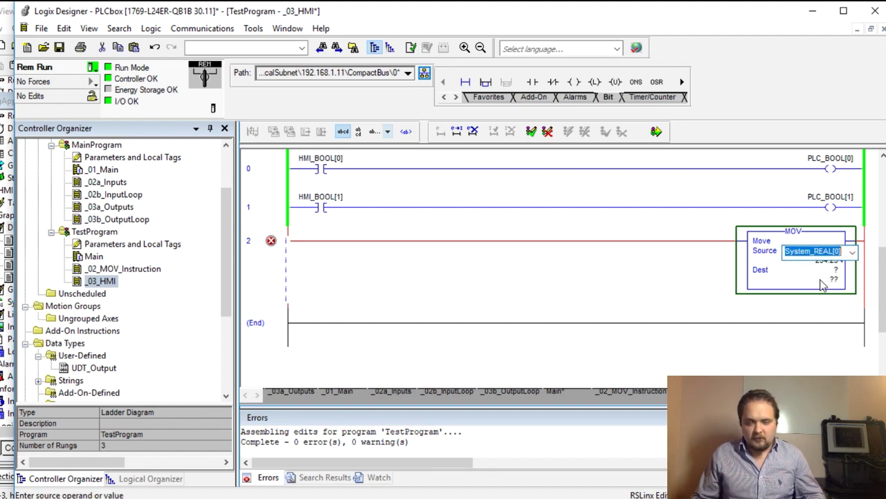
pyautogui.press('Return')
pyautogui.hotkey('ctrl', 'v')
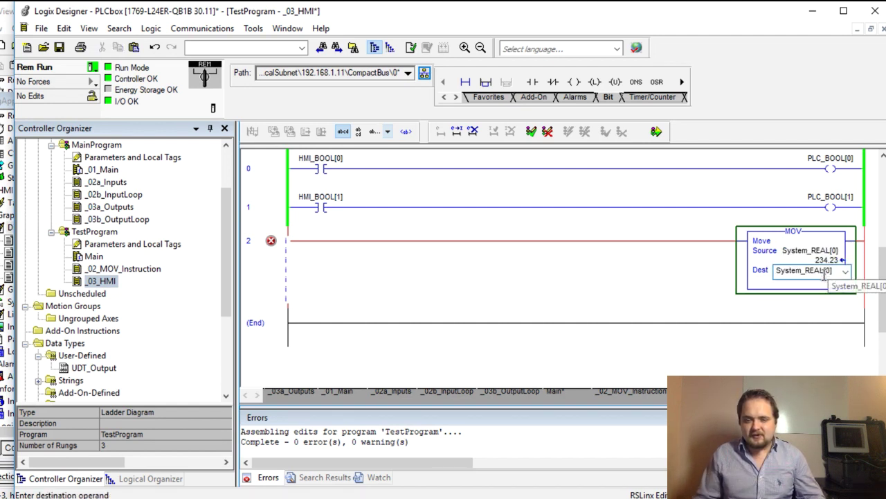
pyautogui.press('BackSpace')
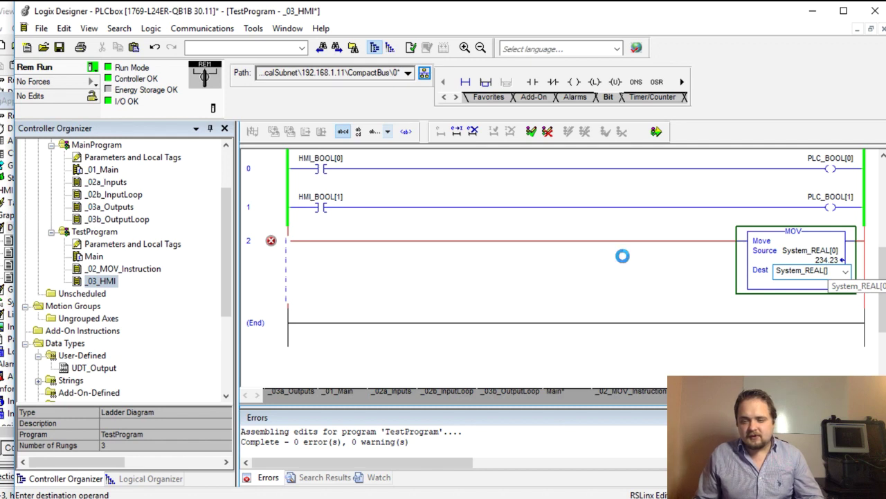
pyautogui.write('2')
pyautogui.press('Return')
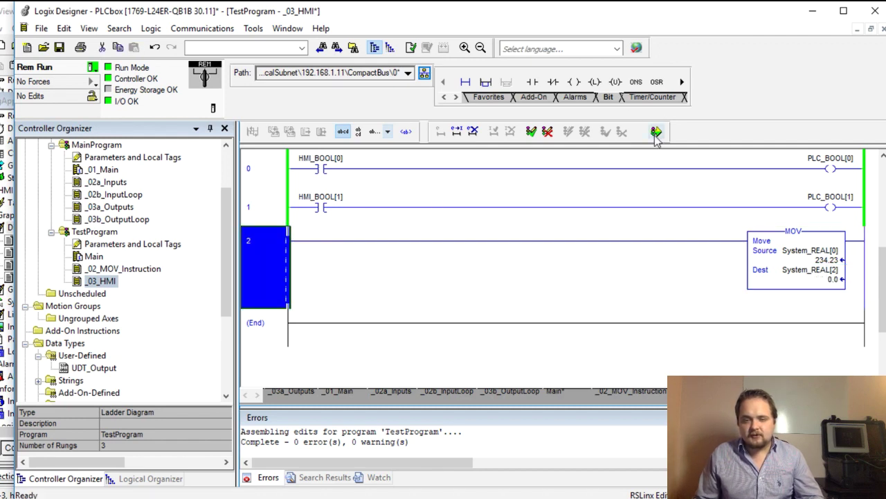
pyautogui.click(656, 133)
pyautogui.click(372, 414)
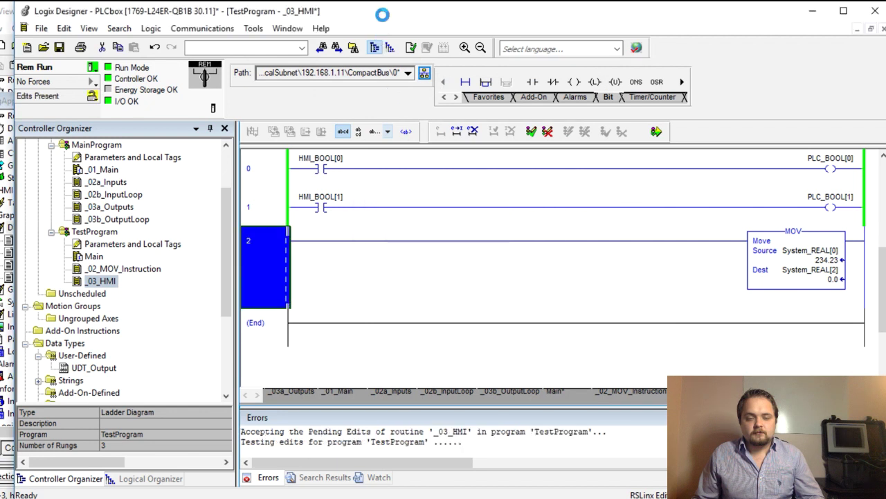
pyautogui.moveTo(385, 14); pyautogui.dragTo(427, 14)
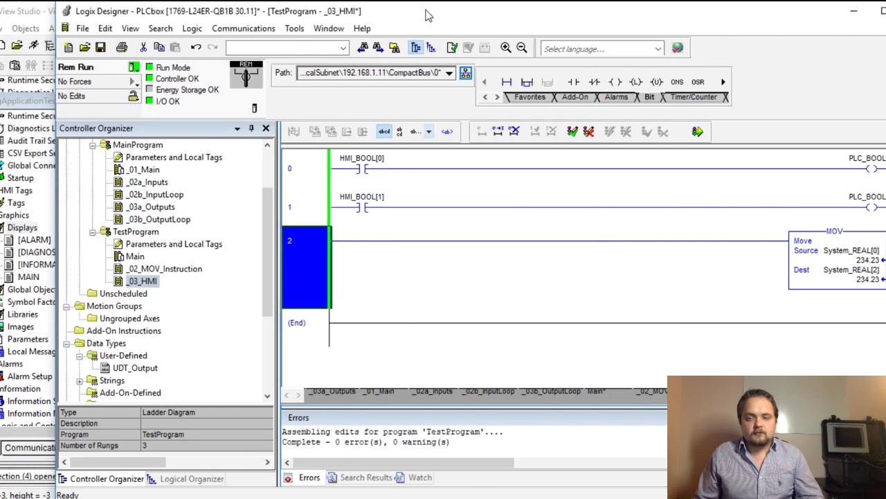
# Draw a numeric display to the right of the HMI BOOL buttons
pyautogui.click(48, 12)
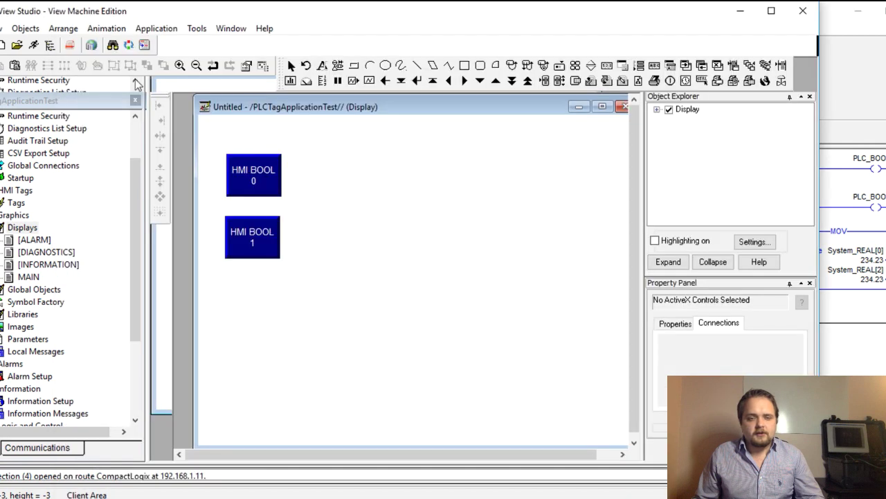
pyautogui.click(26, 28)
pyautogui.moveTo(57, 109)
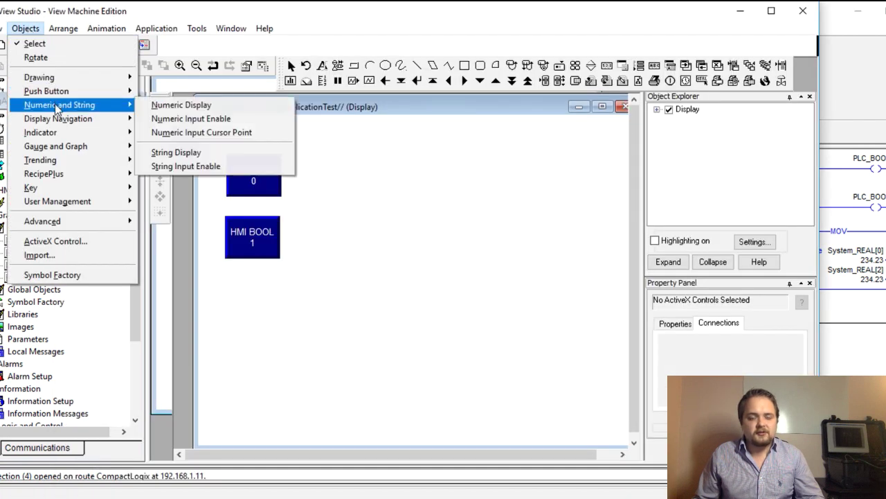
pyautogui.click(159, 108)
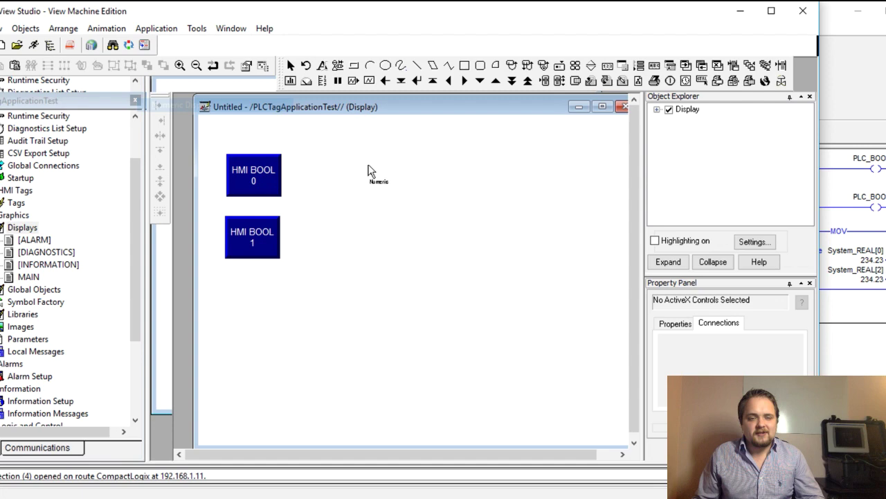
pyautogui.click(517, 196)
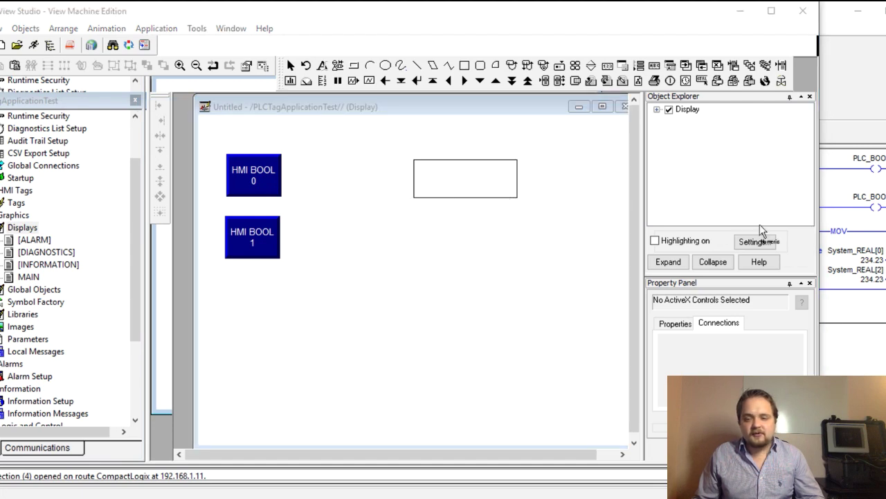
# Browse for the numeric display's Value tag and refresh all tag folders from the PLC
pyautogui.click(404, 153)
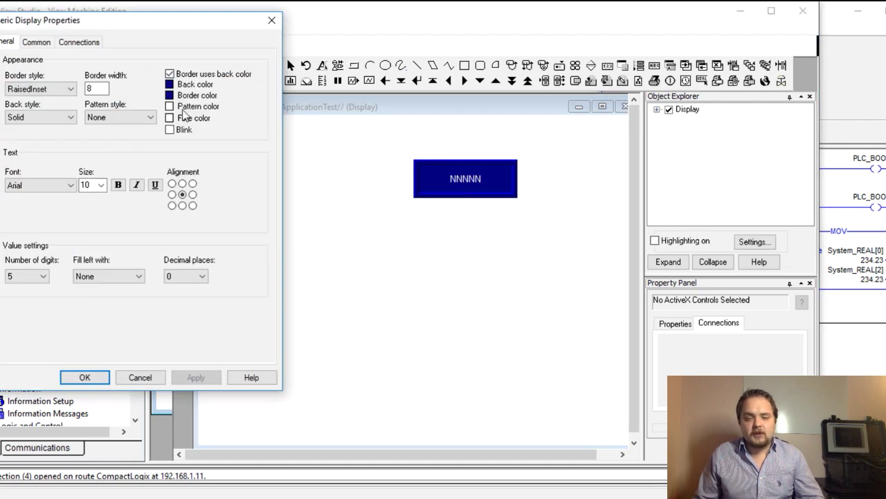
pyautogui.moveTo(97, 33); pyautogui.dragTo(178, 44)
pyautogui.click(178, 46)
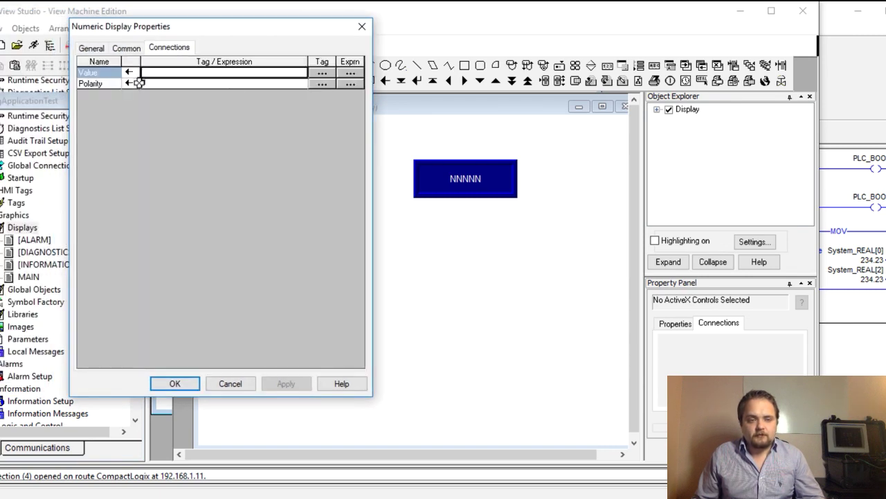
pyautogui.click(322, 72)
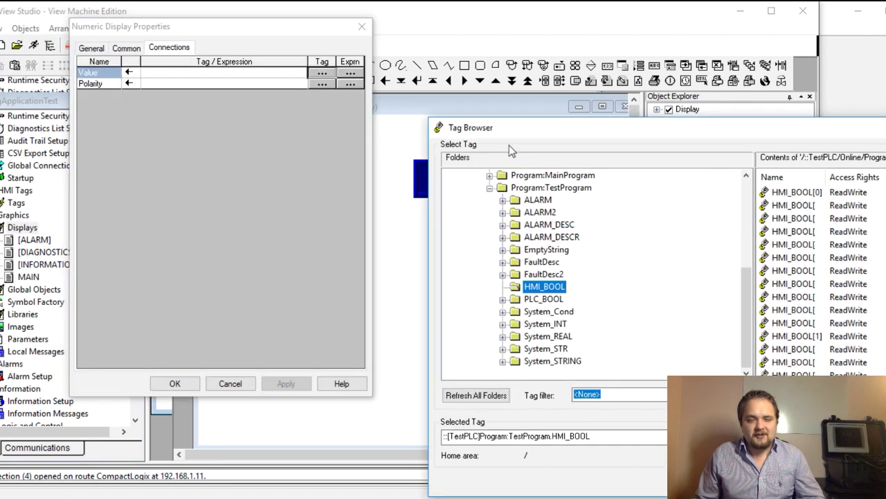
pyautogui.scroll(5, 390, 234)
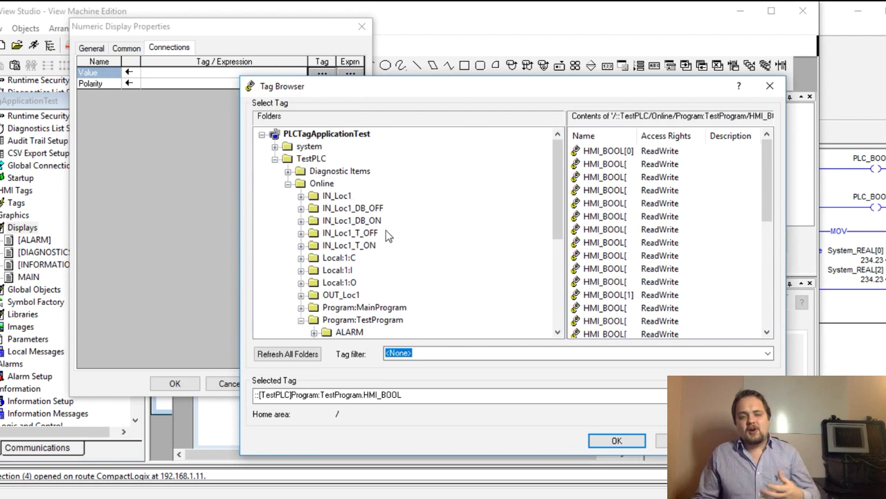
pyautogui.click(329, 136)
pyautogui.rightClick(330, 137)
pyautogui.click(361, 160)
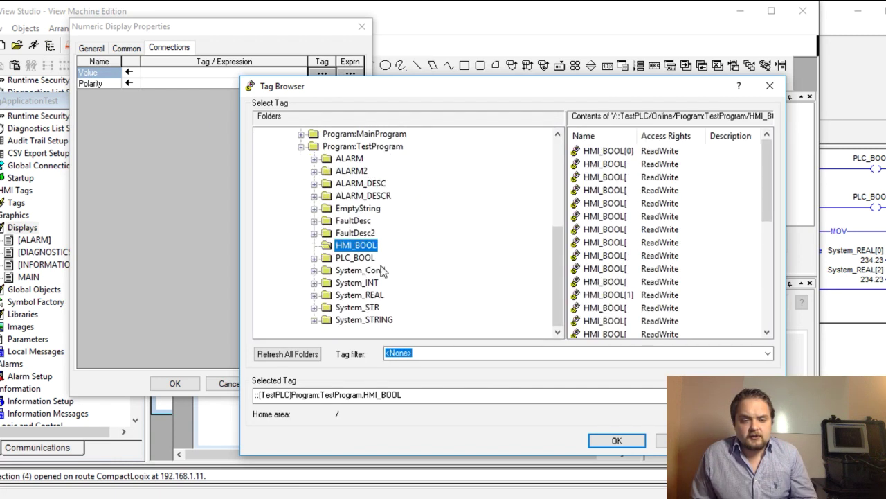
# Connect the Value to TestPLC's System_REAL[0] tag and apply the connection
pyautogui.click(359, 295)
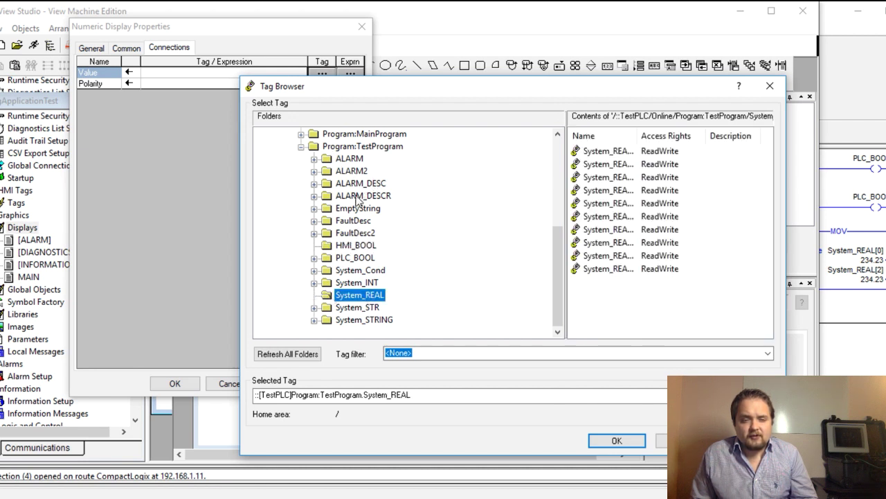
pyautogui.moveTo(635, 132); pyautogui.dragTo(696, 133)
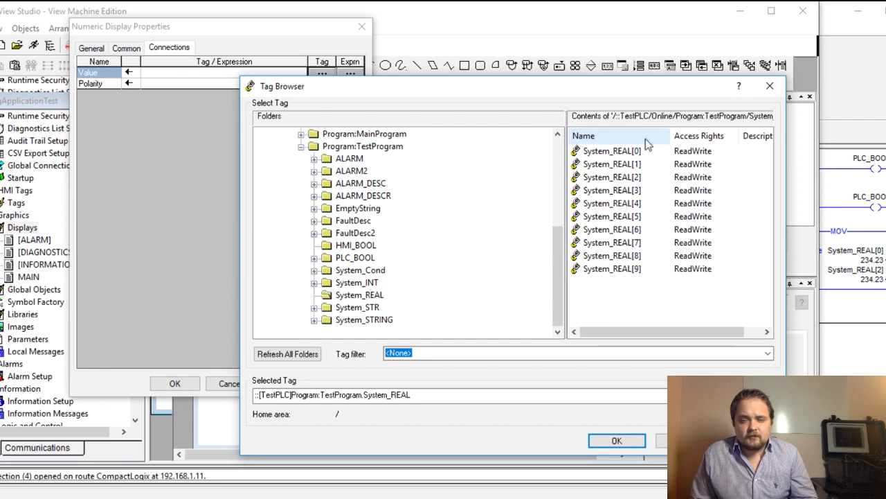
pyautogui.doubleClick(601, 150)
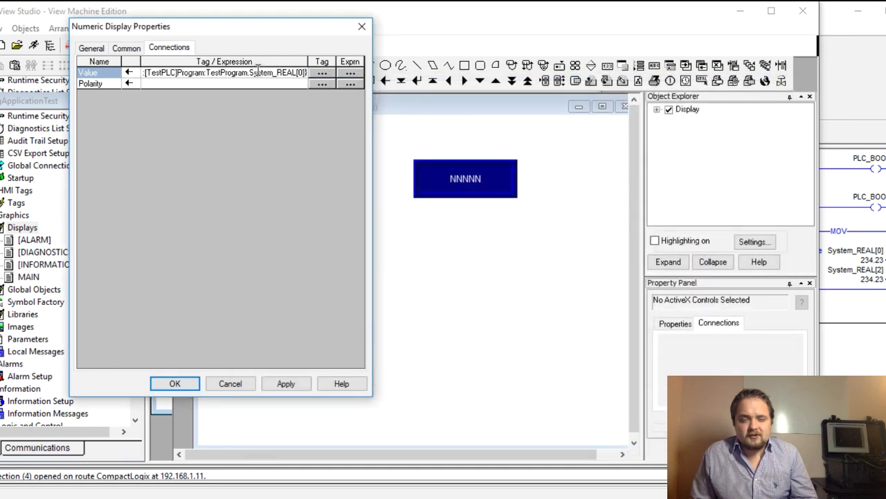
pyautogui.doubleClick(265, 73)
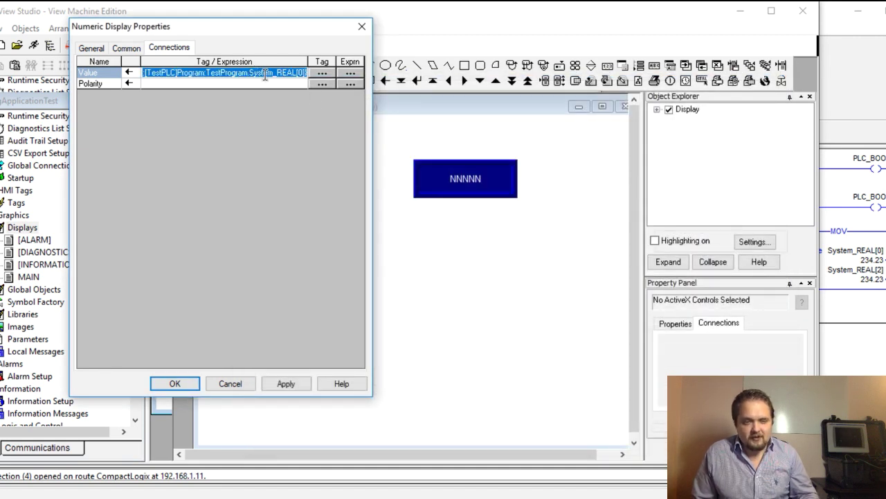
pyautogui.click(281, 384)
# Close the properties and duplicate the numeric display, placing the copy below the first
pyautogui.click(175, 383)
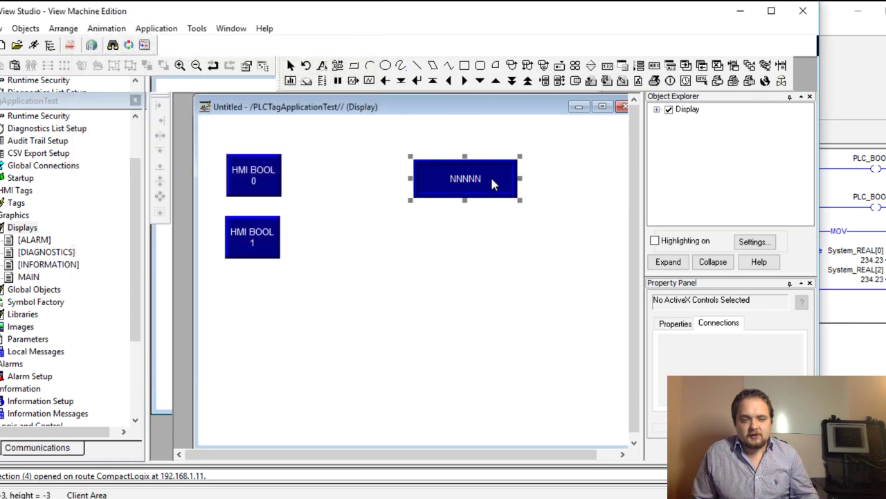
pyautogui.hotkey('ctrl', 'd')
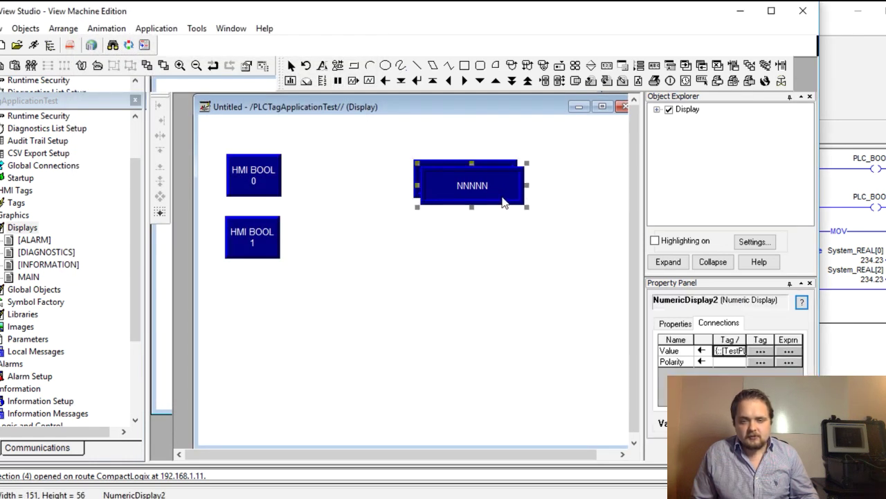
pyautogui.moveTo(496, 200); pyautogui.dragTo(495, 248)
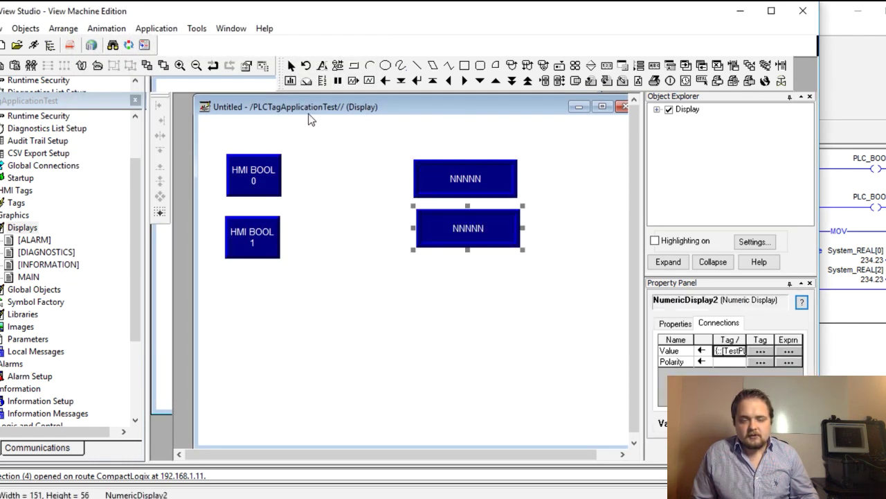
# Change the copy's Value connection index to System_REAL[2] and apply it
pyautogui.click(245, 67)
pyautogui.click(79, 41)
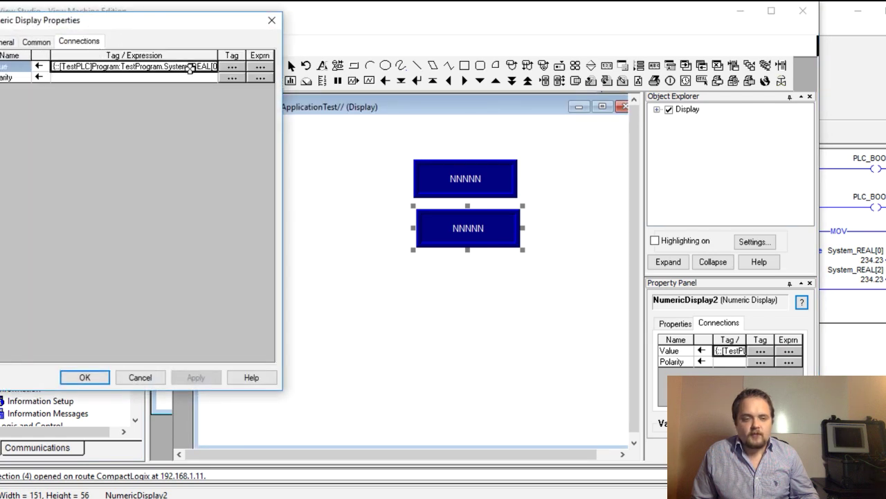
pyautogui.click(201, 67)
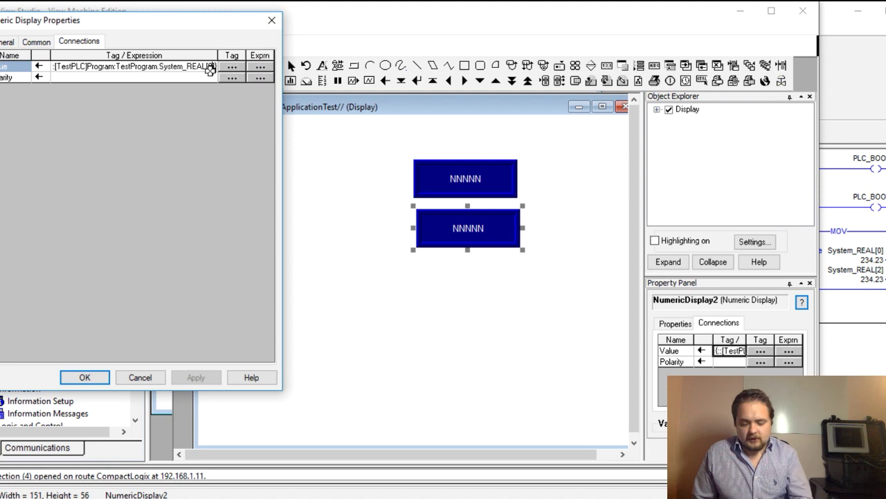
pyautogui.write('2')
pyautogui.click(206, 78)
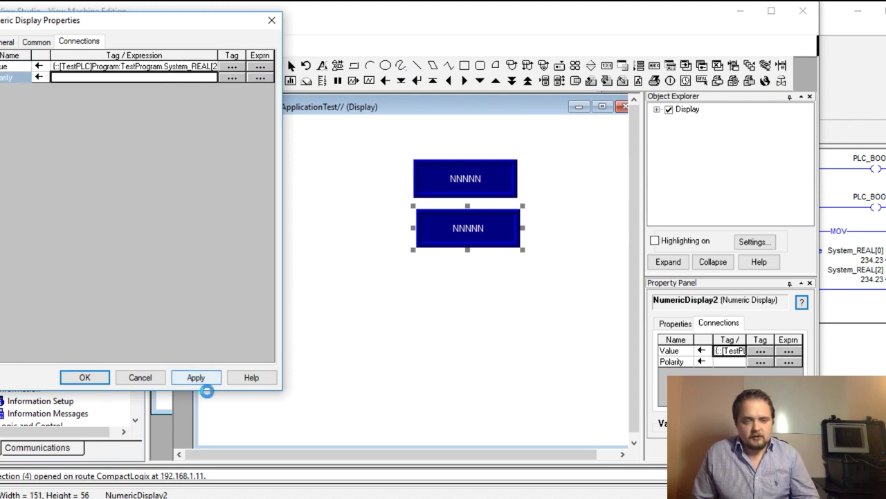
pyautogui.click(196, 377)
pyautogui.click(83, 377)
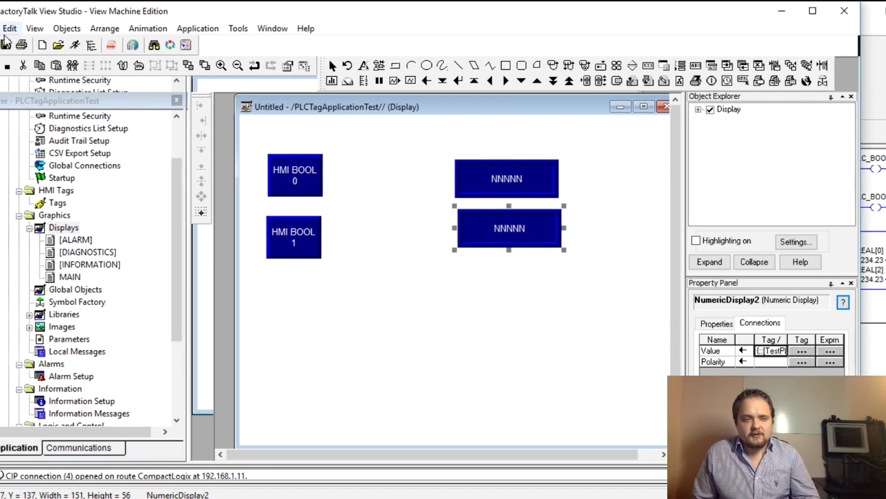
# Save the display as Untitled and run it in test mode, moving the window aside
pyautogui.click(6, 45)
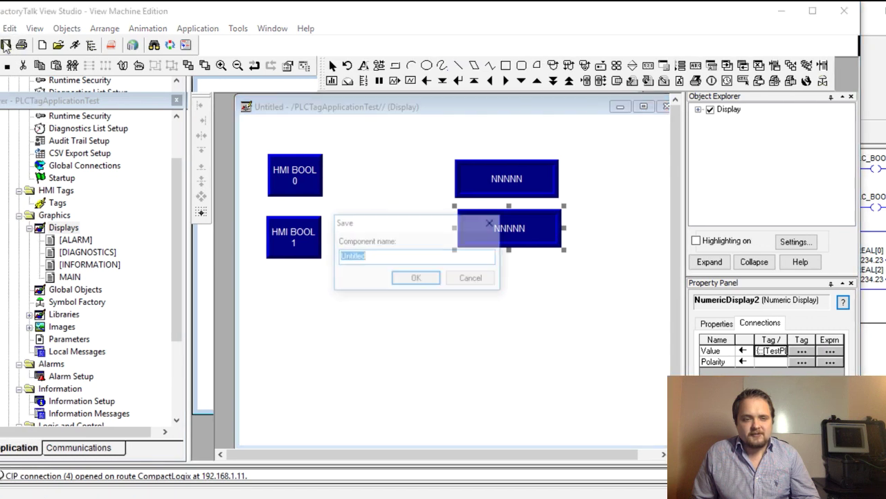
pyautogui.click(414, 280)
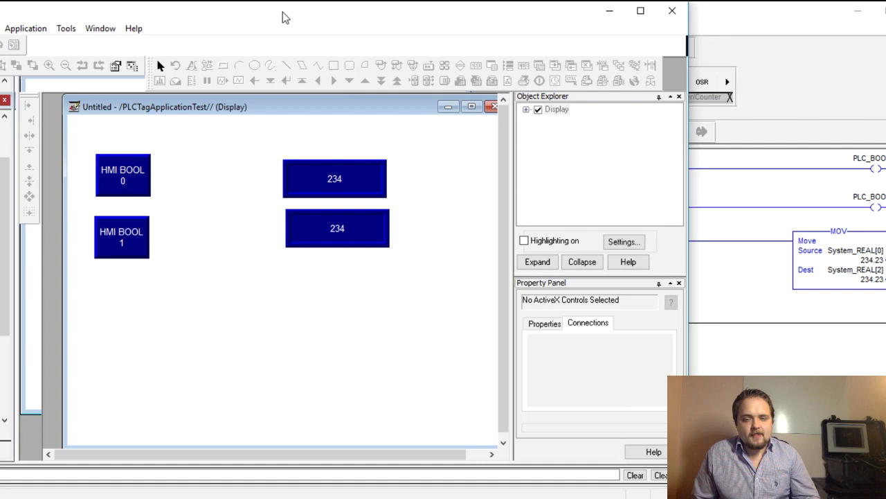
pyautogui.moveTo(284, 18); pyautogui.dragTo(159, 16)
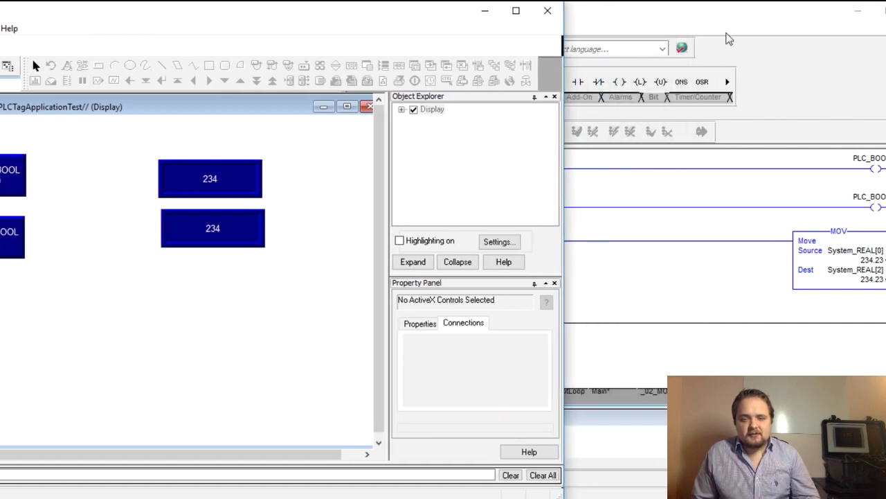
# Change the MOV source value from 234.23 to 54 in Logix Designer
pyautogui.click(728, 39)
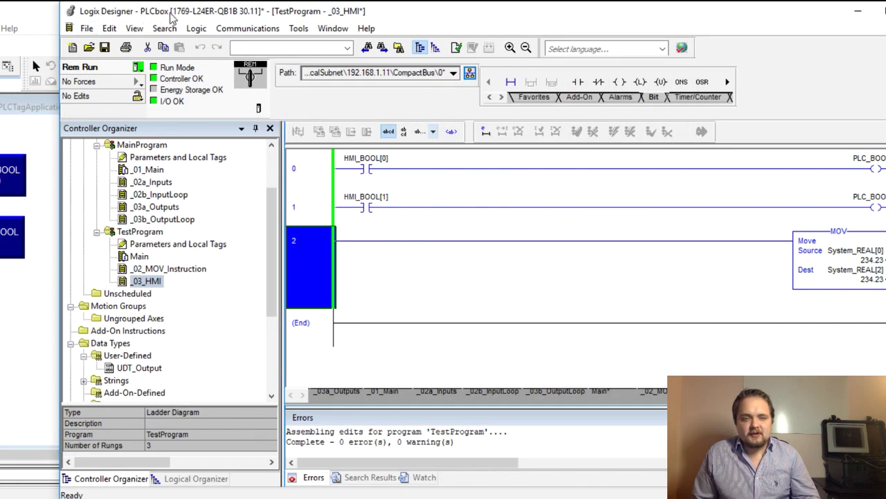
pyautogui.moveTo(171, 19); pyautogui.dragTo(392, 32)
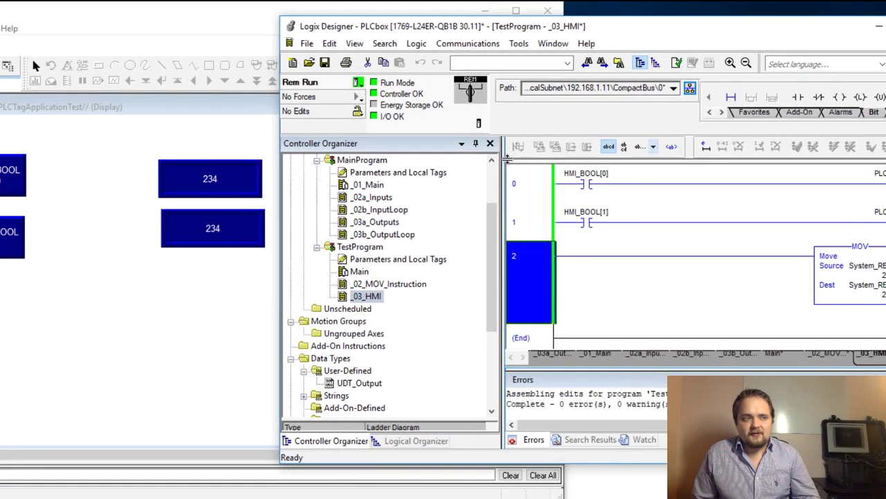
pyautogui.doubleClick(844, 275)
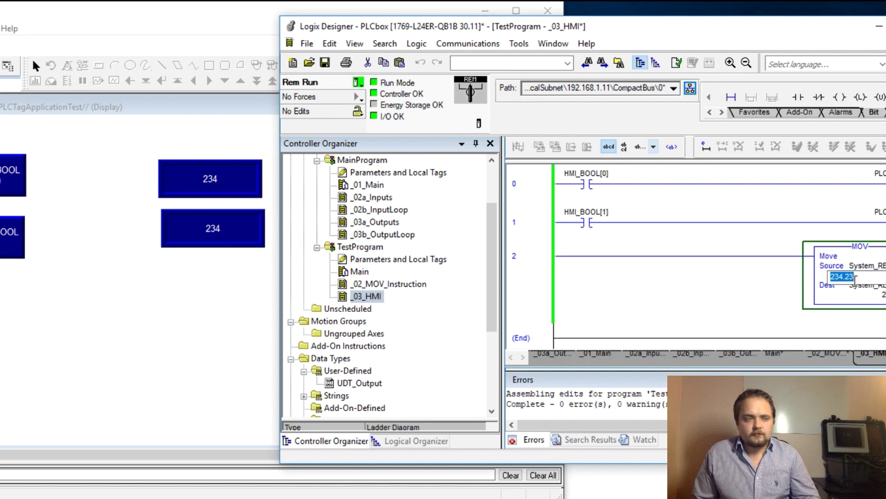
pyautogui.write('54')
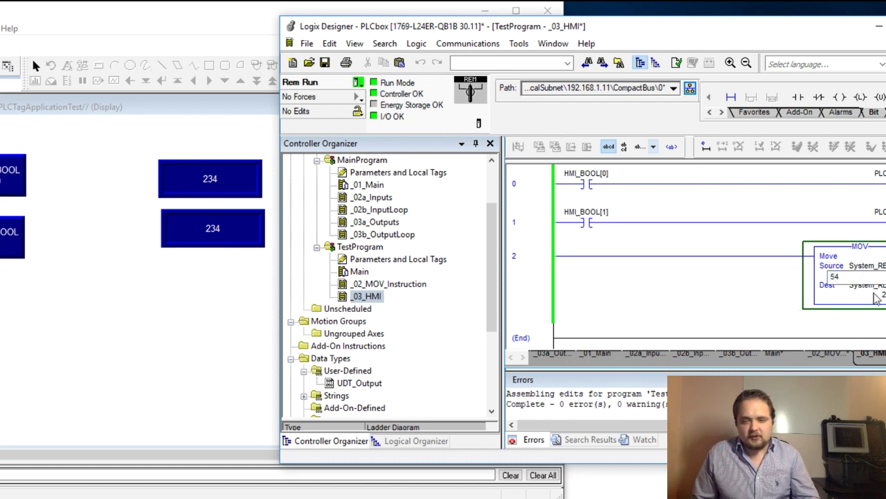
pyautogui.doubleClick(876, 297)
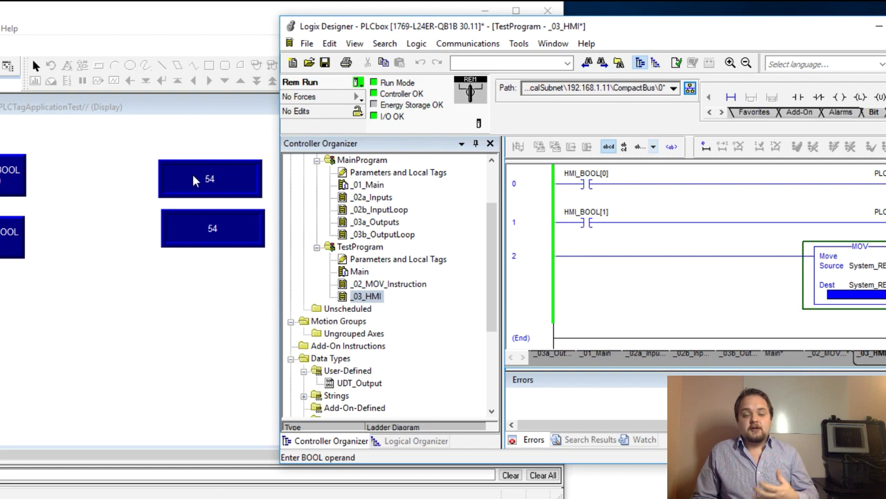
pyautogui.click(141, 174)
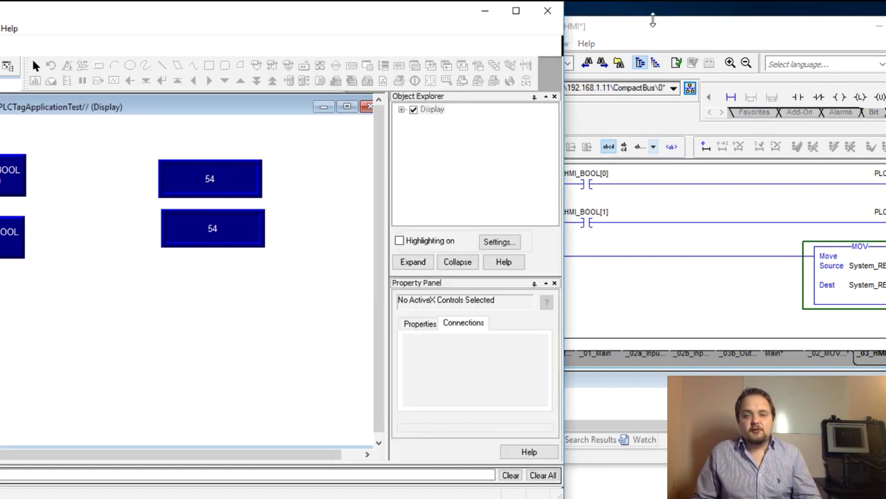
# Move the Logix Designer window up to the top, in front of FactoryTalk
pyautogui.moveTo(656, 30); pyautogui.dragTo(656, 1)
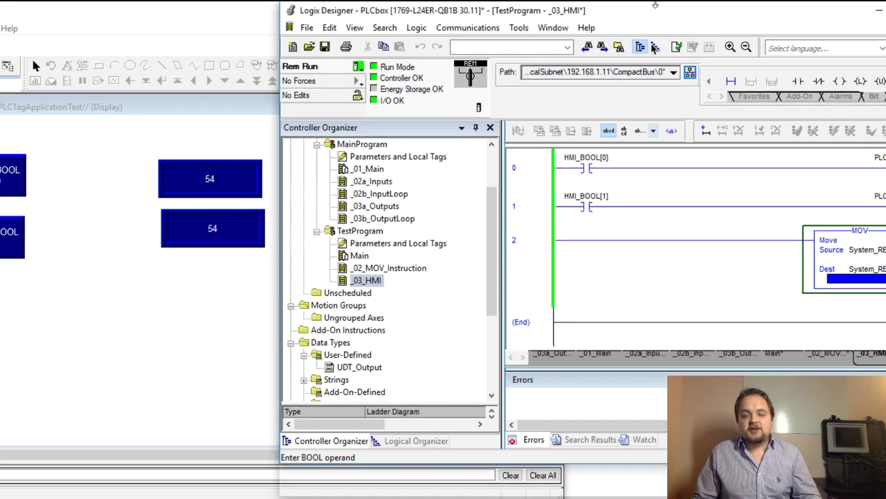